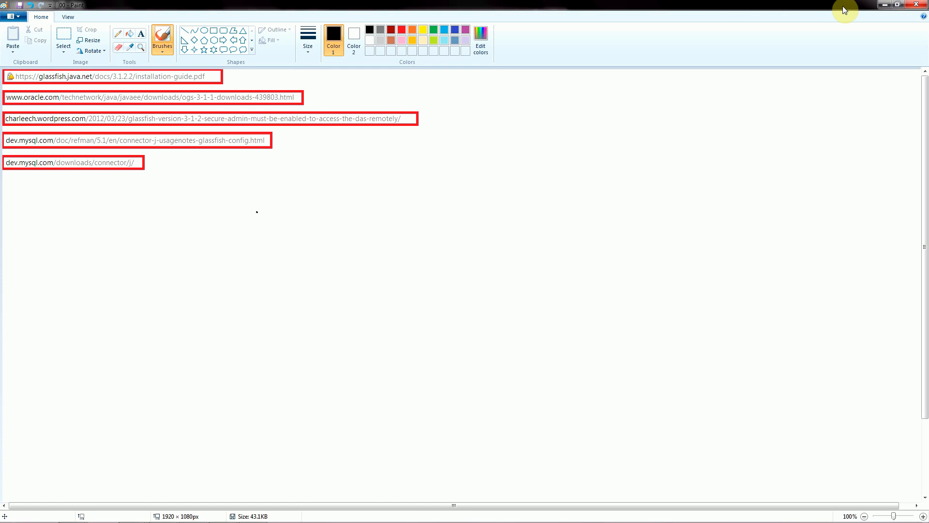
# Minimize Paint and try to work in the already open test-glassfish virtual machine console.
pyautogui.click(885, 4)
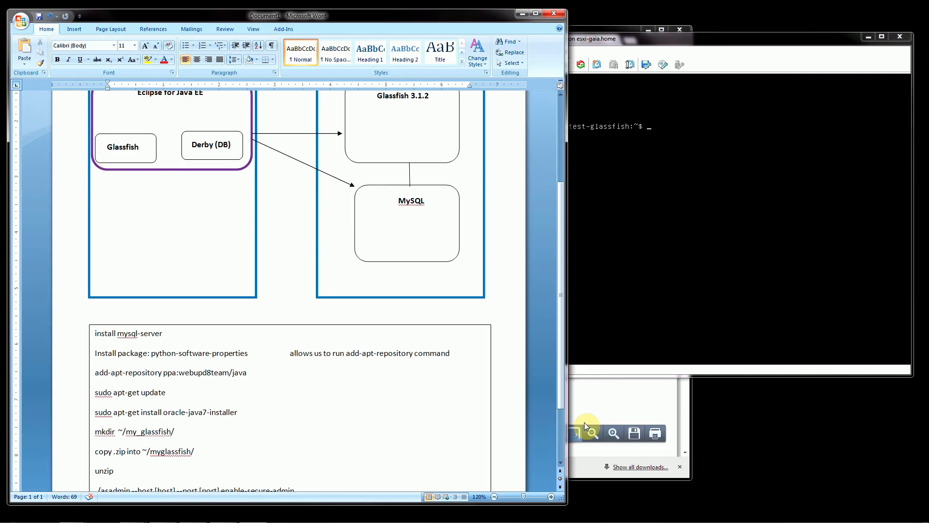
pyautogui.click(680, 256)
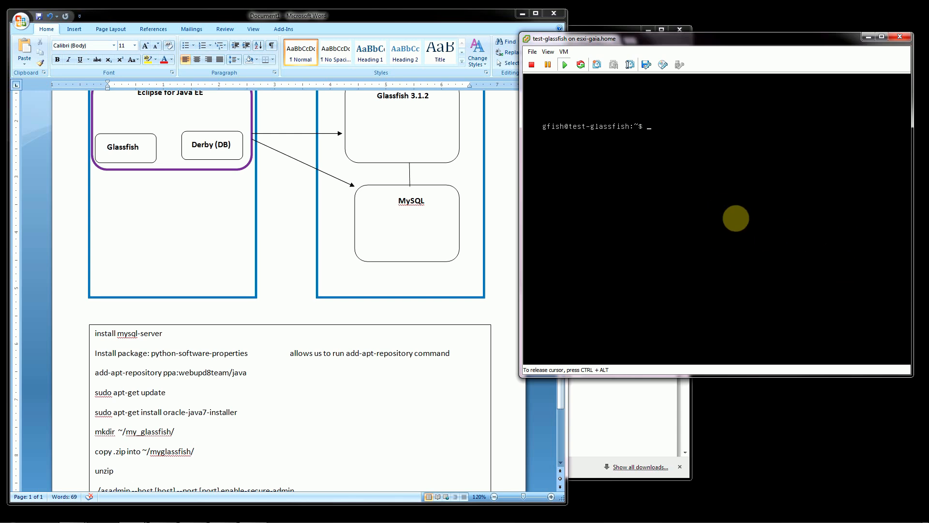
pyautogui.hotkey('ctrl', 'alt')
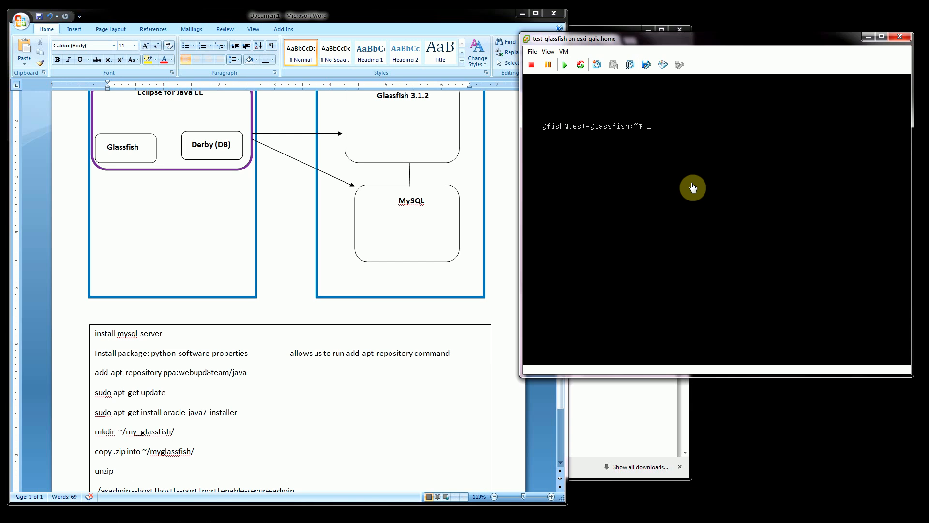
pyautogui.click(645, 178)
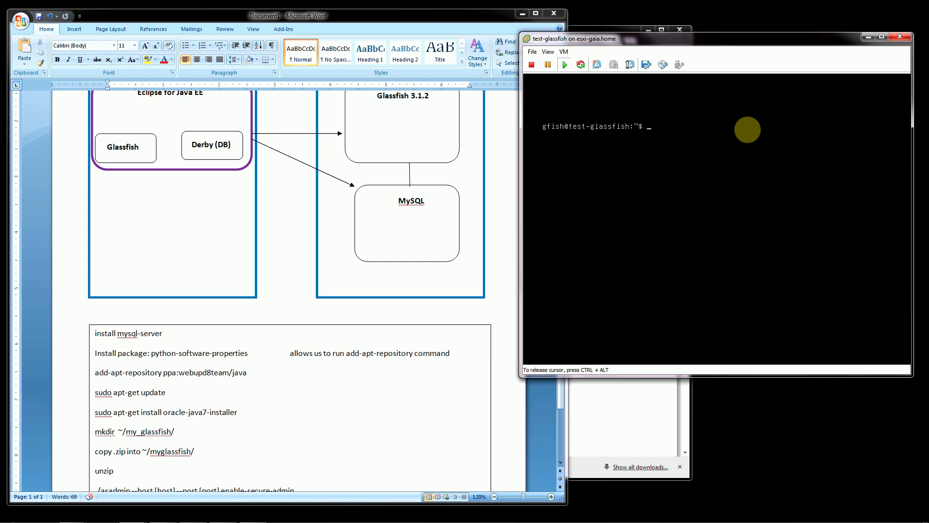
# Minimize the test-glassfish console window and switch to the vSphere Client inventory.
pyautogui.click(869, 36)
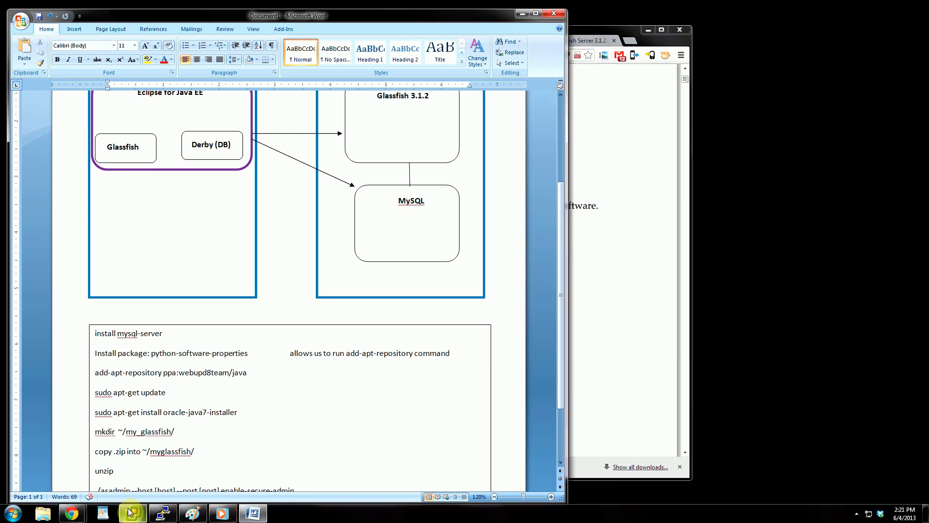
pyautogui.click(161, 514)
pyautogui.click(162, 514)
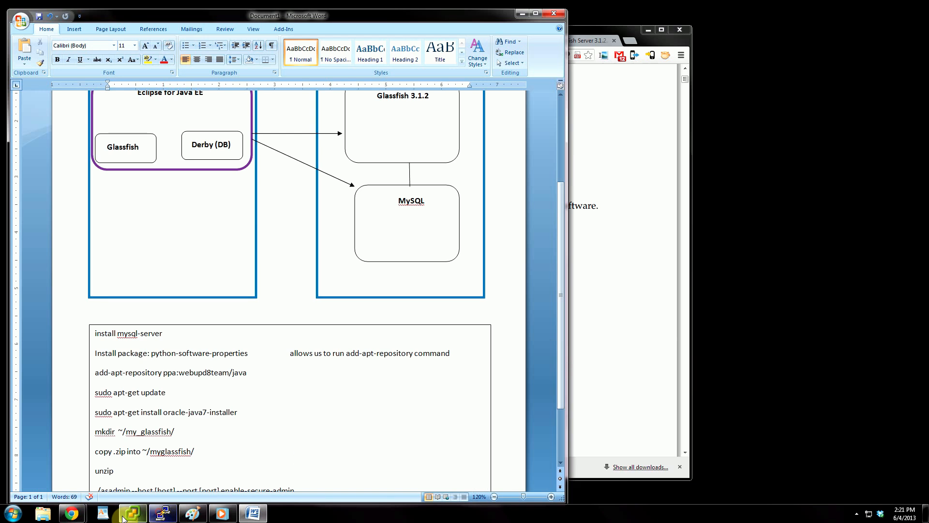
pyautogui.click(132, 513)
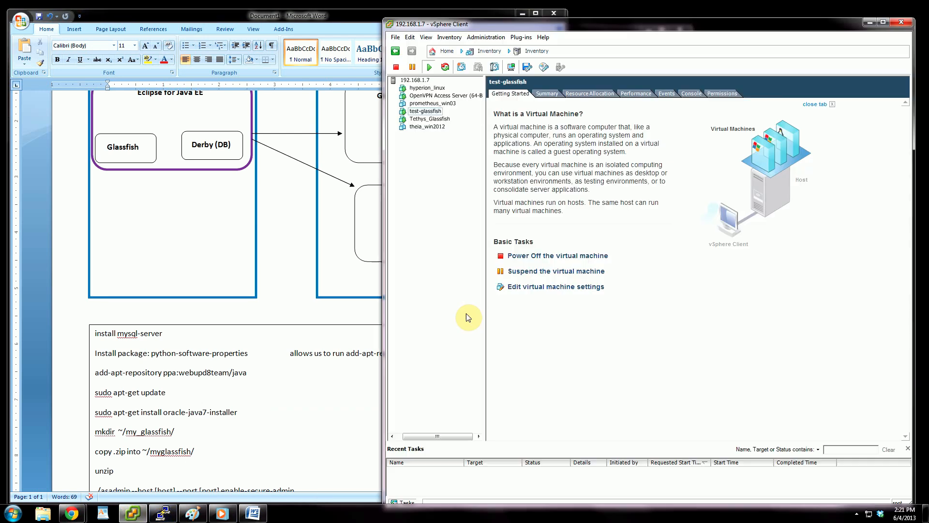
# Try a new console window for the test-glassfish virtual machine, enlarged and cleared of its connection notice, and close it.
pyautogui.rightClick(429, 111)
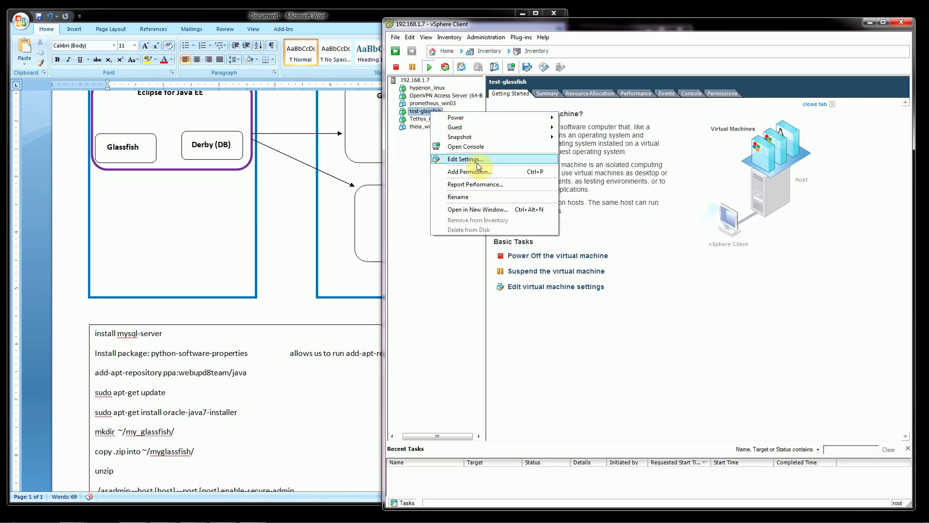
pyautogui.click(465, 147)
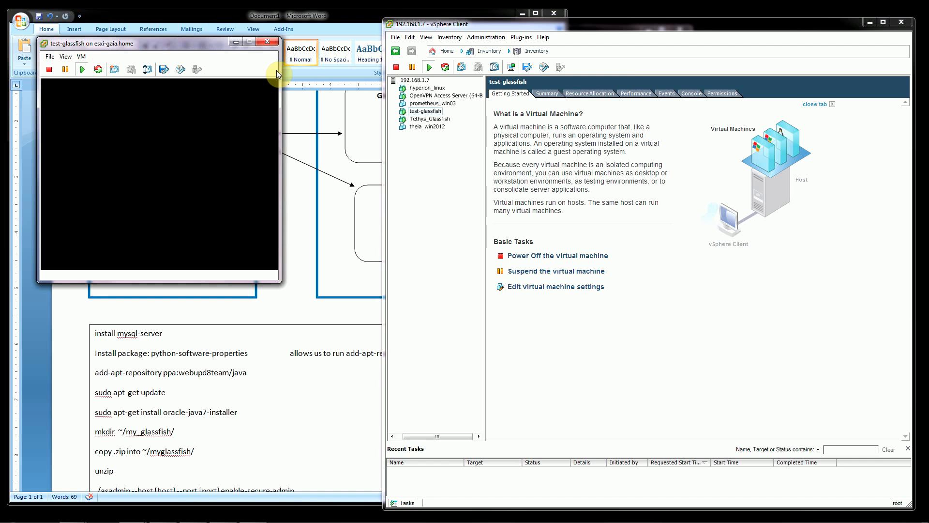
pyautogui.moveTo(224, 42); pyautogui.dragTo(538, 60)
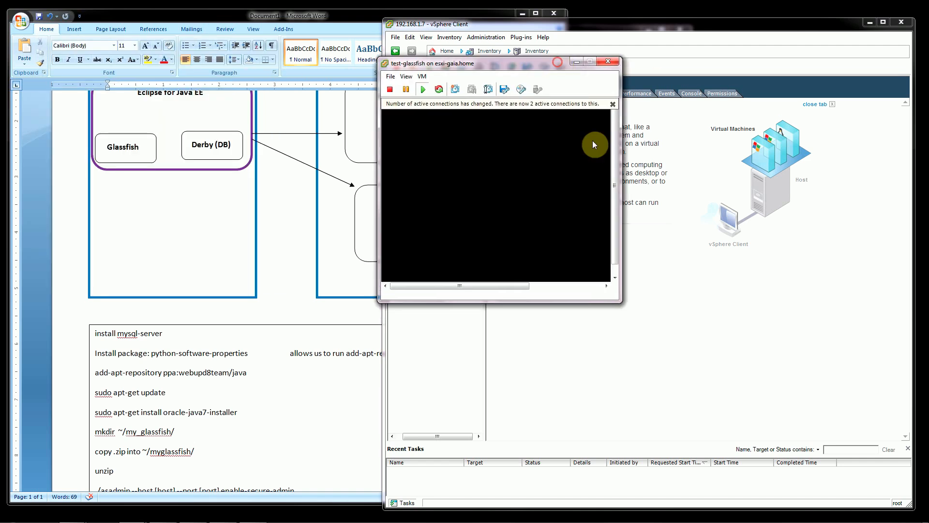
pyautogui.moveTo(620, 300); pyautogui.dragTo(747, 388)
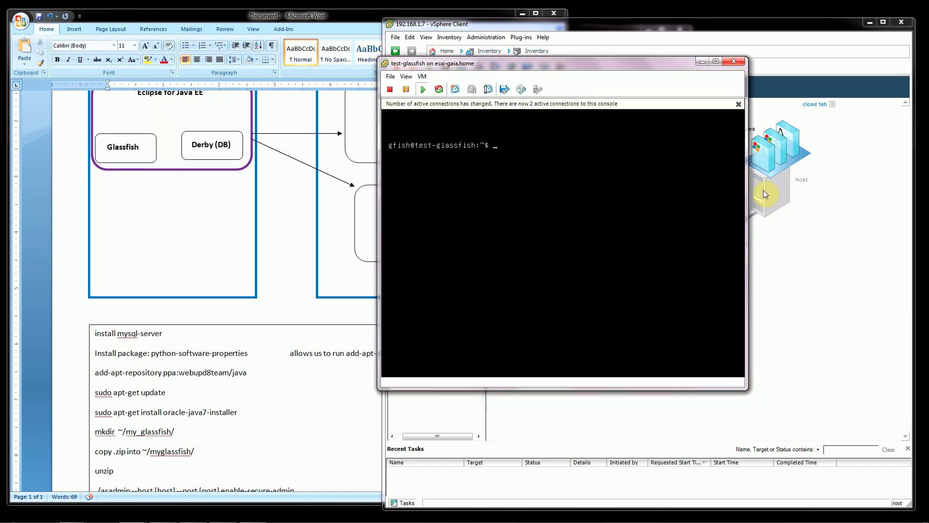
pyautogui.click(739, 103)
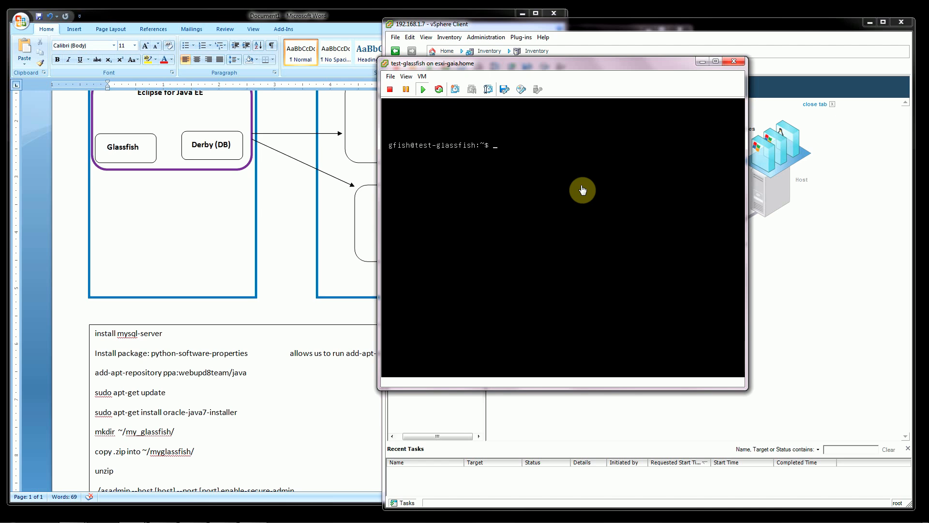
pyautogui.click(585, 191)
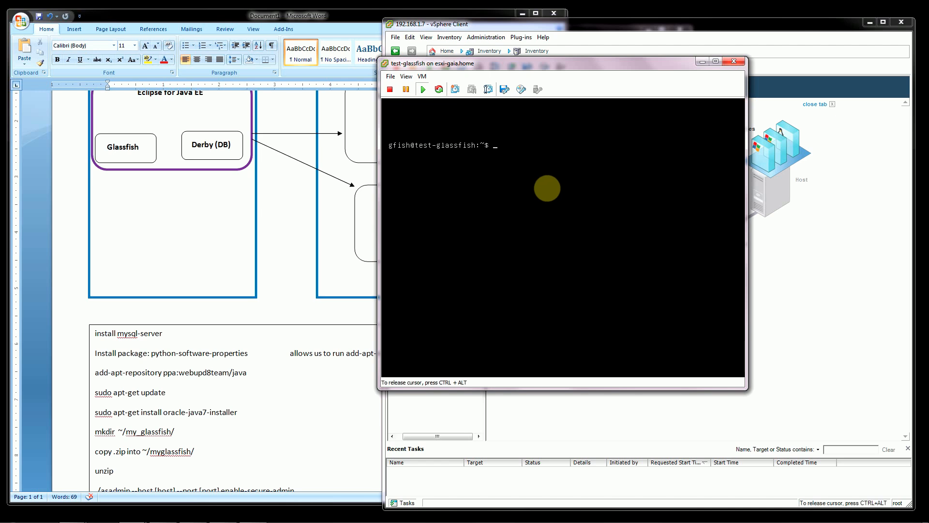
pyautogui.hotkey('ctrl', 'alt')
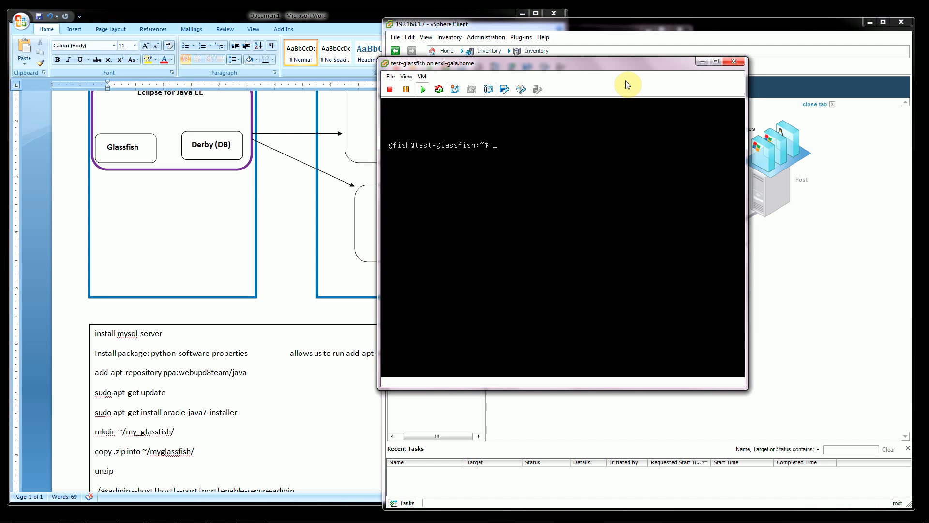
pyautogui.click(733, 61)
# Reset the test-glassfish virtual machine and confirm the reset.
pyautogui.rightClick(420, 114)
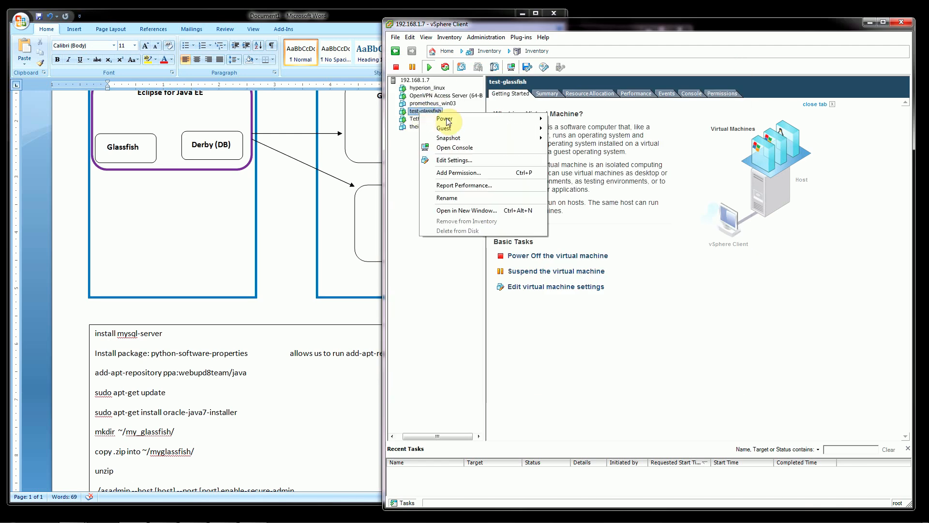
pyautogui.moveTo(443, 118)
pyautogui.click(590, 150)
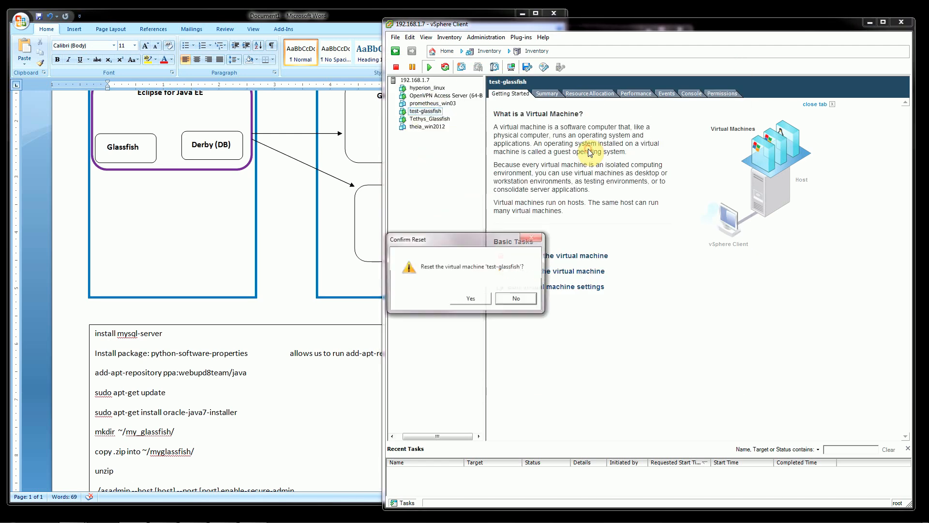
pyautogui.click(465, 297)
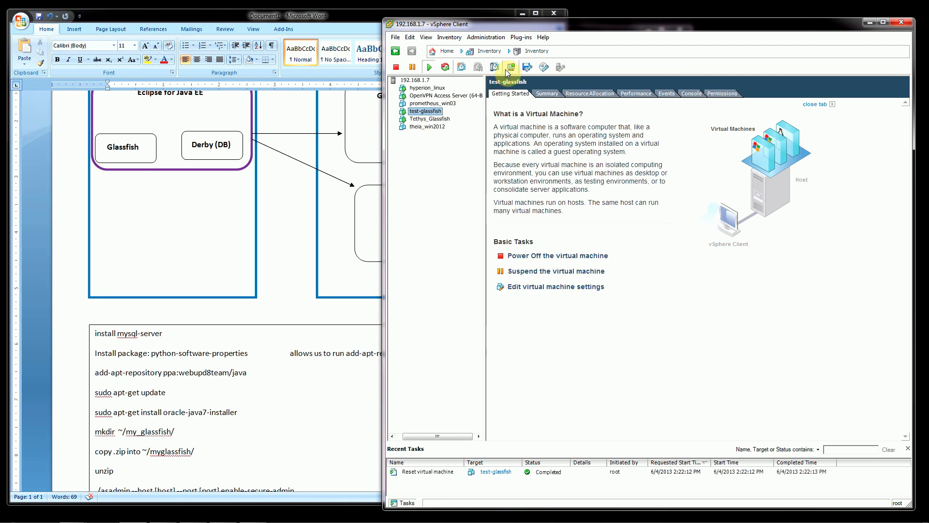
# Open the console of the test-glassfish virtual machine and enlarge its window until the whole terminal fits.
pyautogui.click(511, 67)
pyautogui.moveTo(216, 76); pyautogui.dragTo(533, 39)
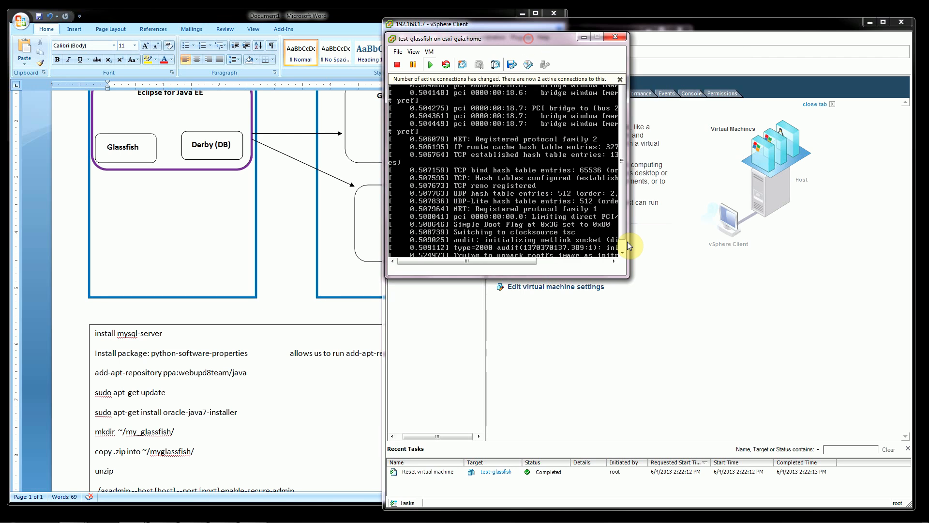
pyautogui.moveTo(626, 278); pyautogui.dragTo(792, 409)
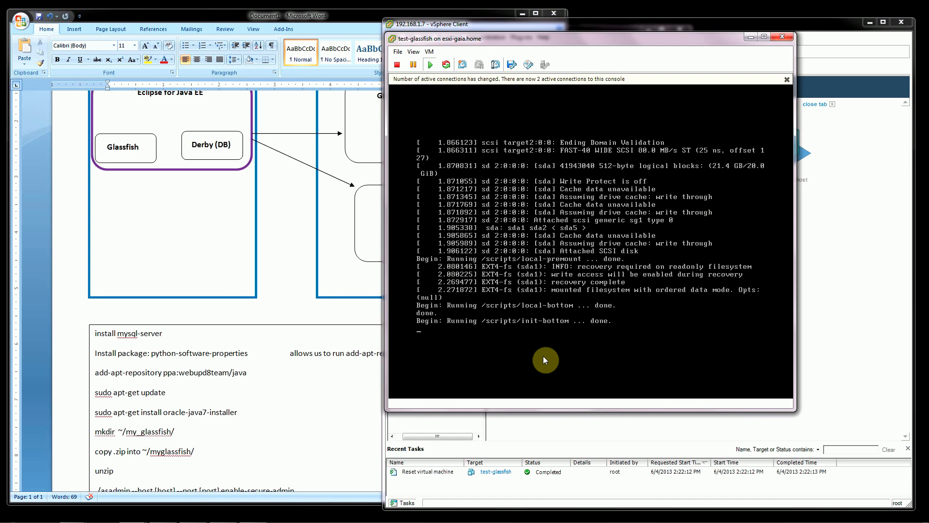
# Log in to the Ubuntu console as gfish with the account password, and clear the terminal.
pyautogui.click(546, 324)
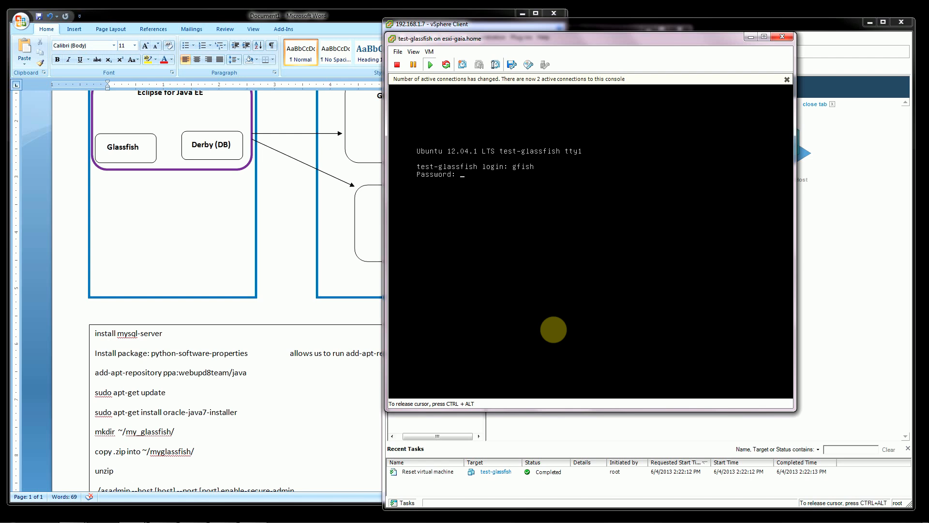
pyautogui.press('Return')
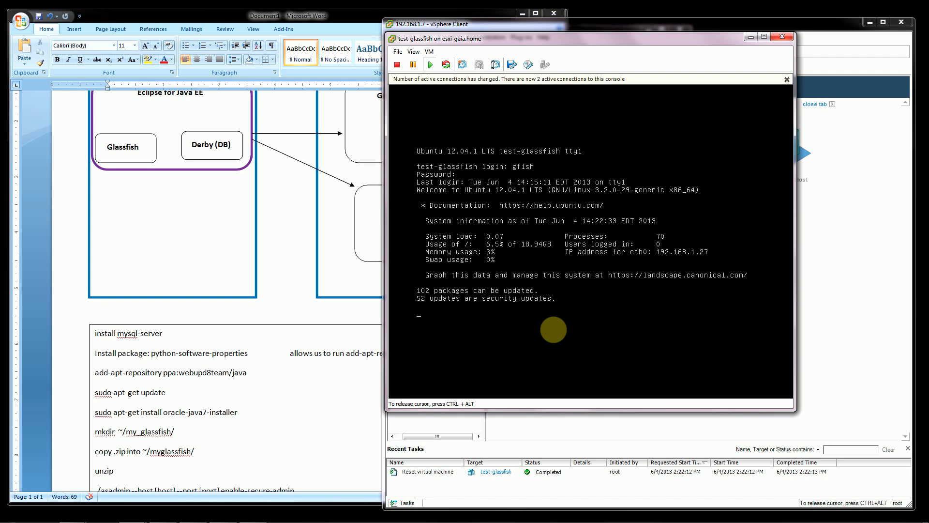
pyautogui.write('clear')
pyautogui.press('Return')
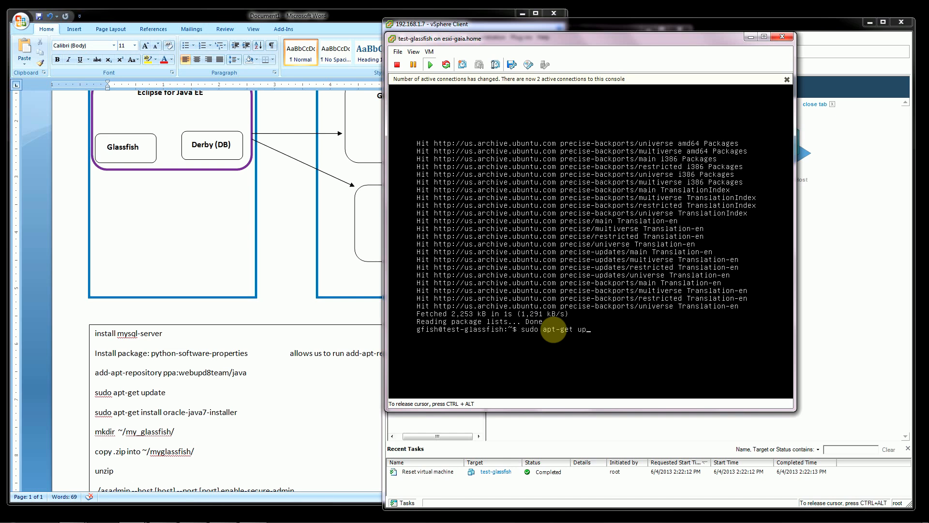
# Refresh the package lists and upgrade the installed Ubuntu packages with sudo apt-get, answering y to continue.
pyautogui.press('Return')
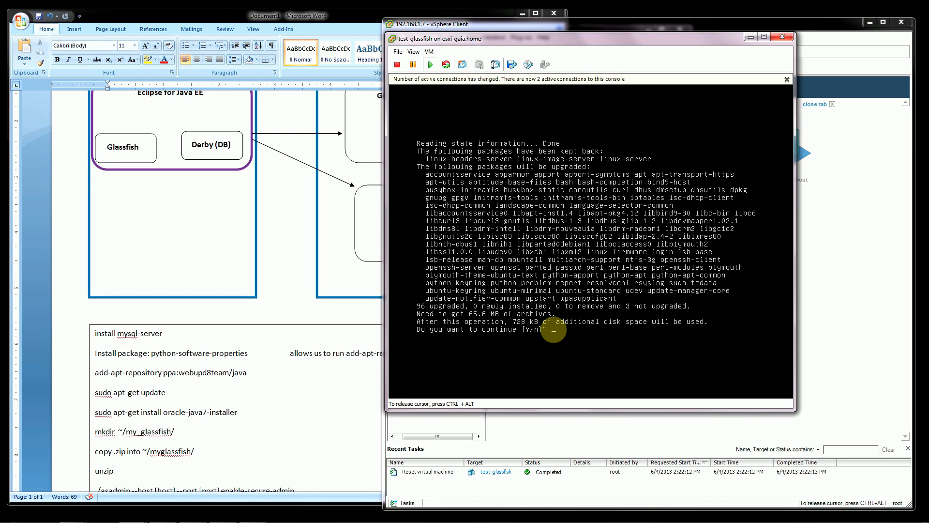
pyautogui.write('y')
pyautogui.press('Return')
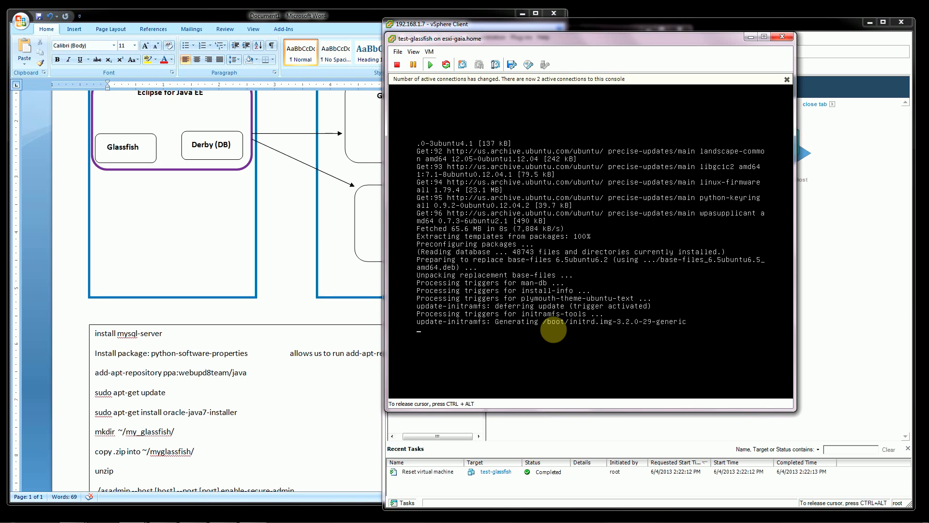
pyautogui.hotkey('ctrl', 'alt')
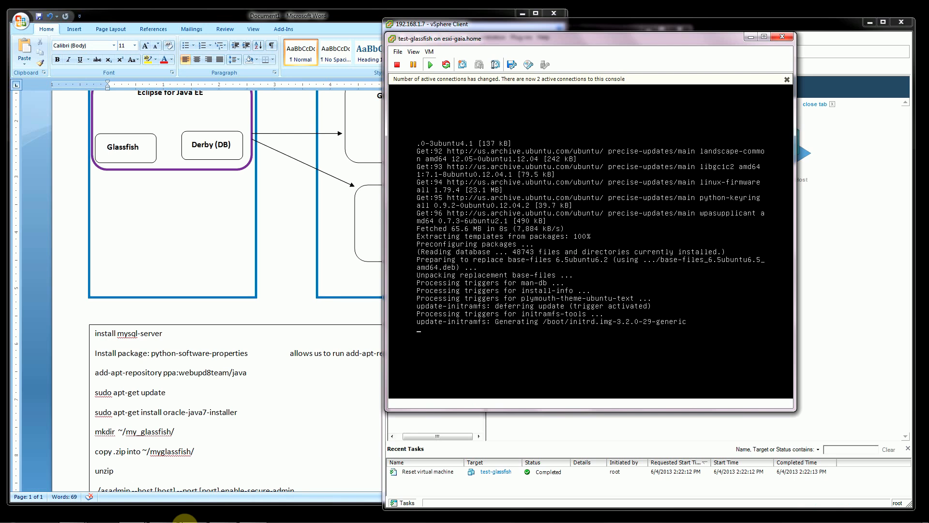
# Switch to the Chrome window with the GlassFish pages and examine the GlassFish Server 3.1.2.2 download page and its address.
pyautogui.moveTo(97, 520)
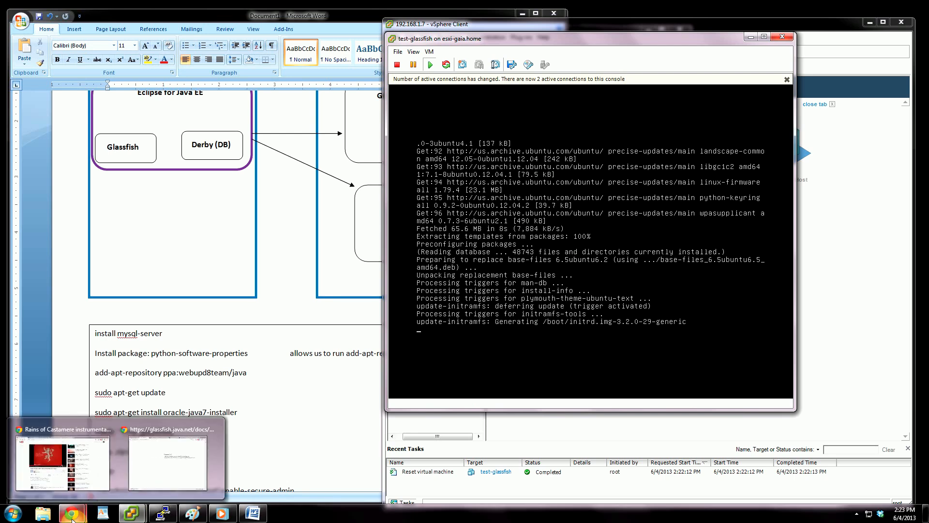
pyautogui.click(161, 467)
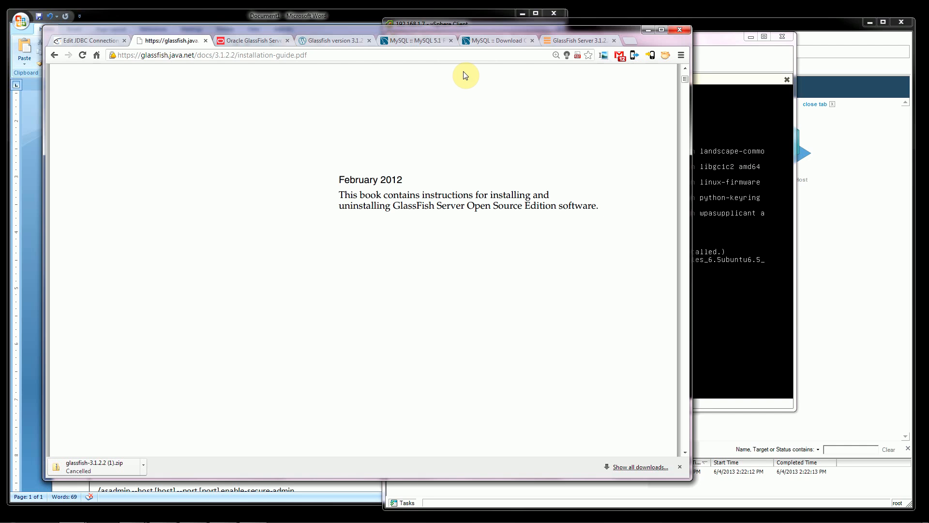
pyautogui.click(564, 47)
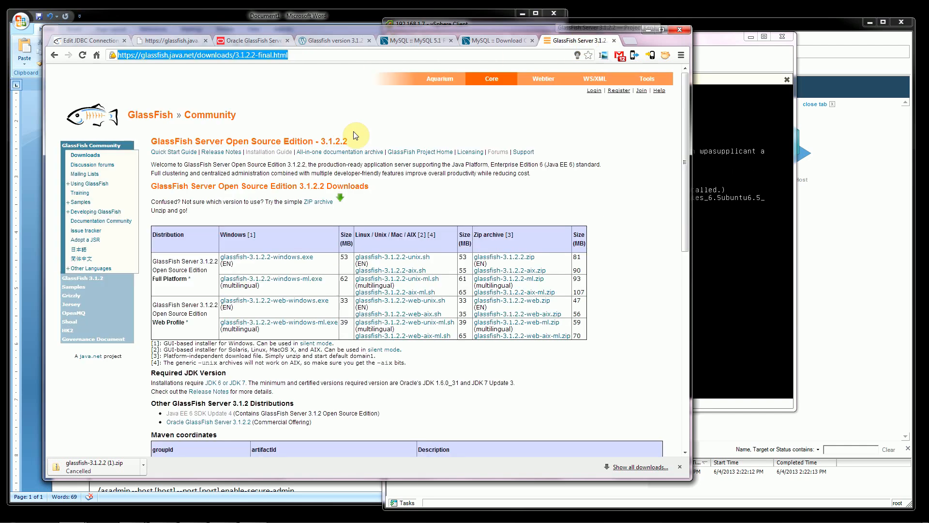
pyautogui.click(296, 57)
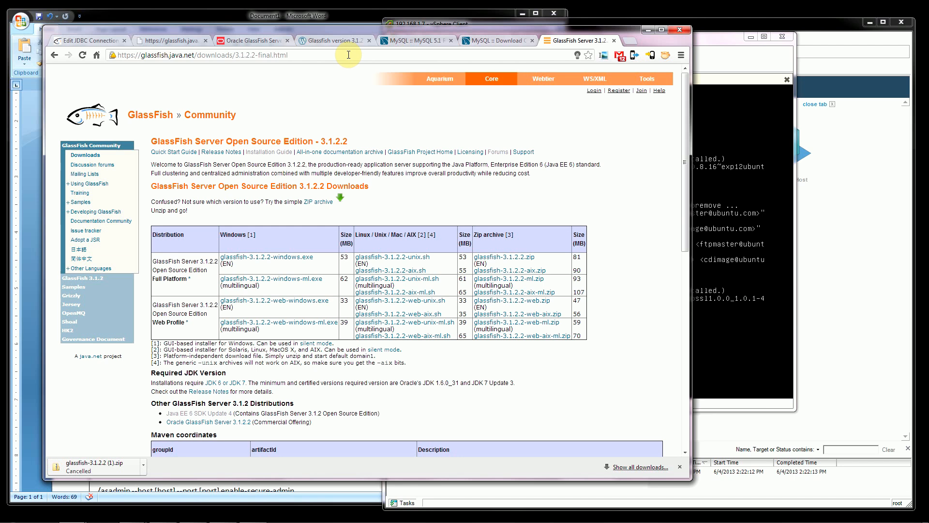
# Examine the Platform Independent download options for MySQL Connector/J 5.1.25, including the compressed TAR archive.
pyautogui.click(498, 41)
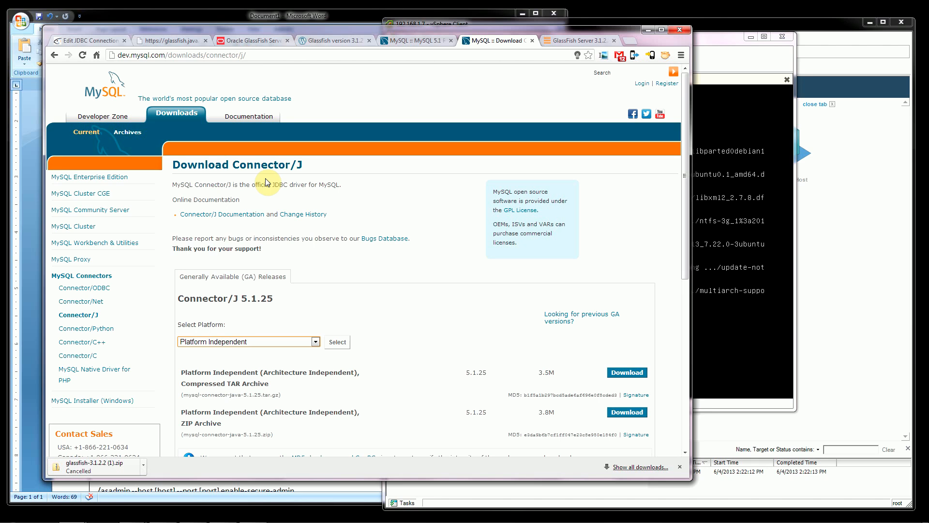
pyautogui.scroll(-3, 338, 345)
pyautogui.click(314, 212)
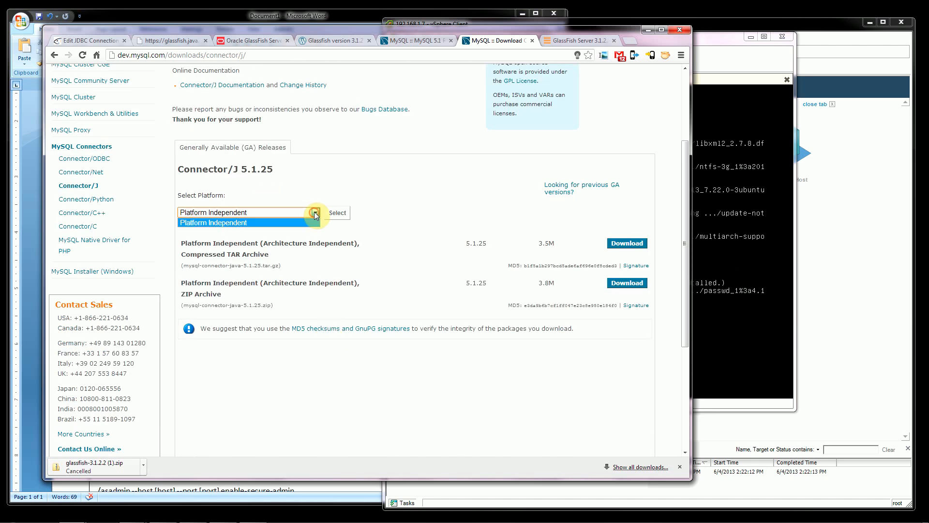
pyautogui.click(291, 222)
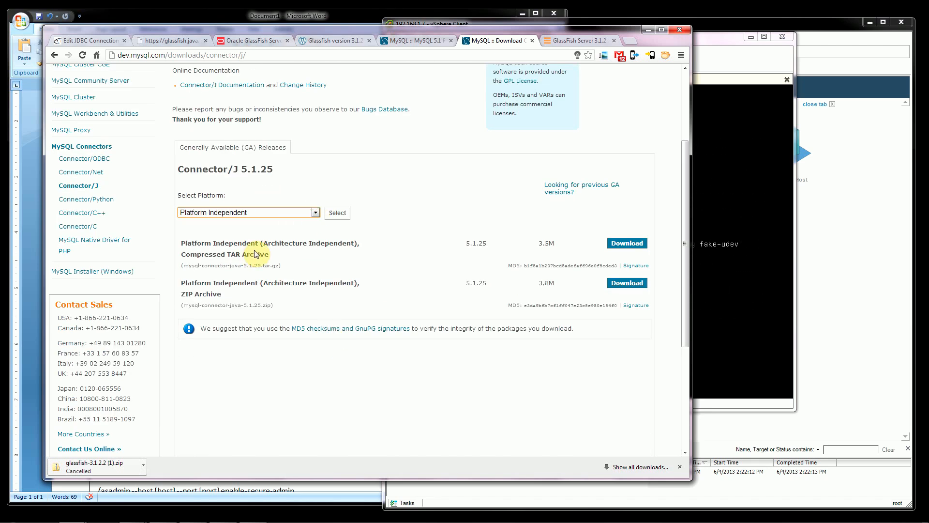
pyautogui.moveTo(227, 256); pyautogui.dragTo(274, 257)
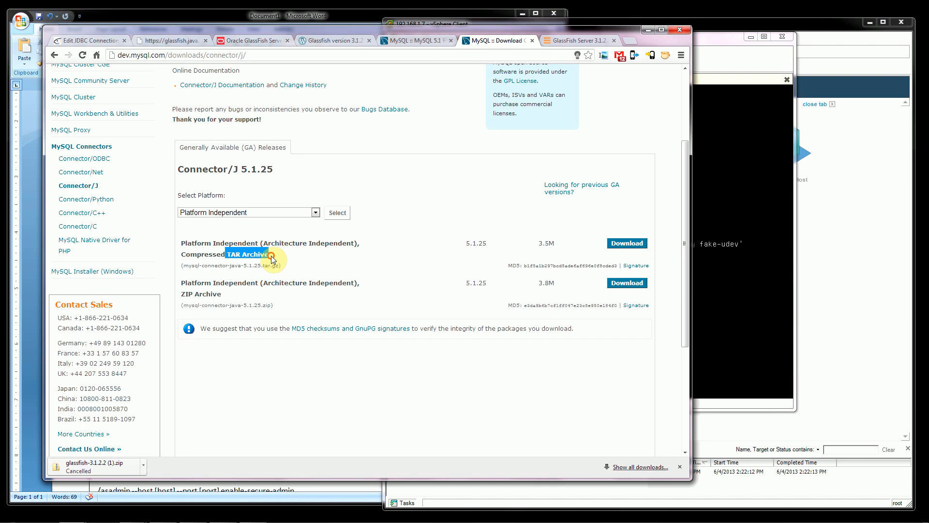
pyautogui.click(337, 258)
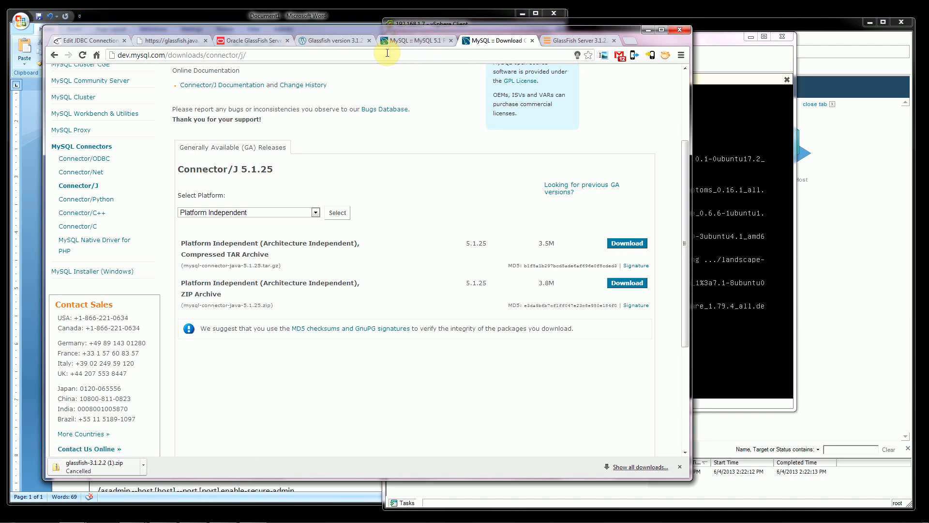
# Examine the GlassFish 3.1.2.2 installation guide PDF and its address, and minimize the browser window.
pyautogui.click(172, 44)
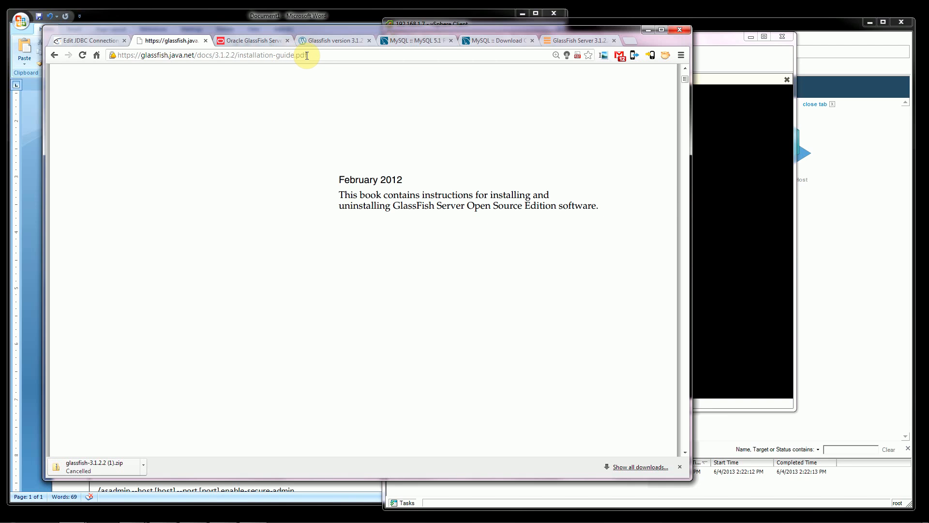
pyautogui.moveTo(631, 435)
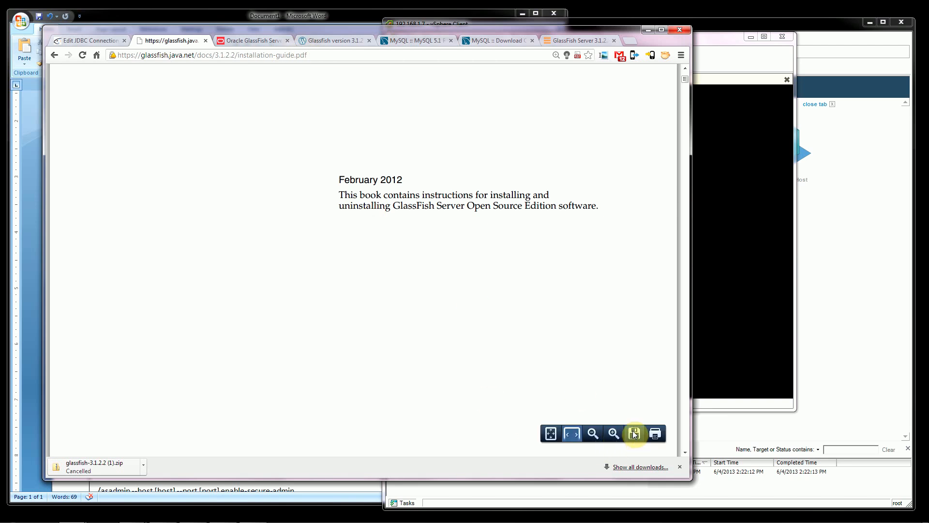
pyautogui.click(647, 32)
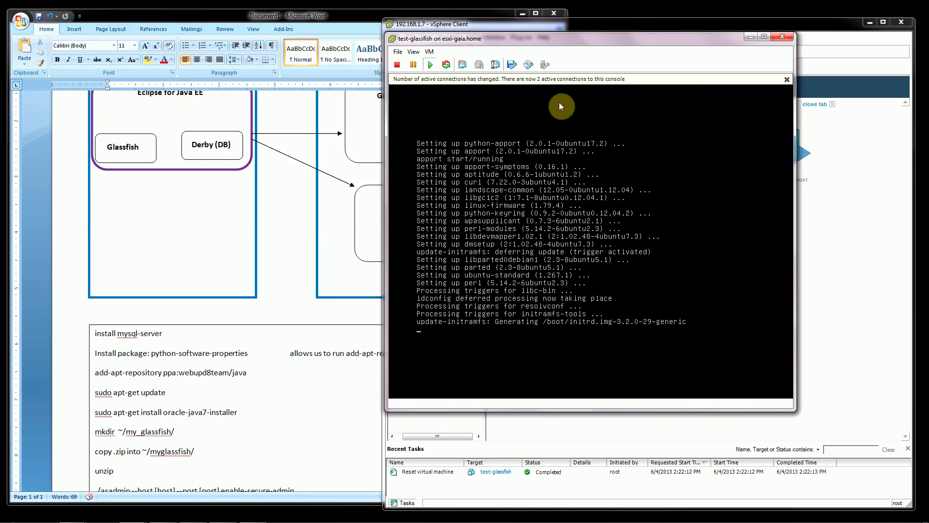
# Dismiss the active-connections notice in the test-glassfish console and clear the terminal.
pyautogui.click(787, 79)
pyautogui.click(565, 343)
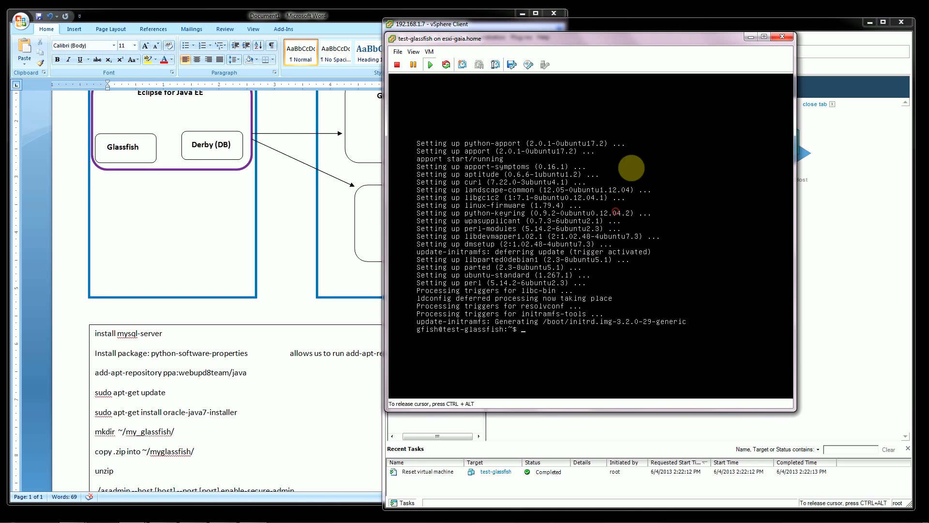
pyautogui.write('clear')
pyautogui.press('Return')
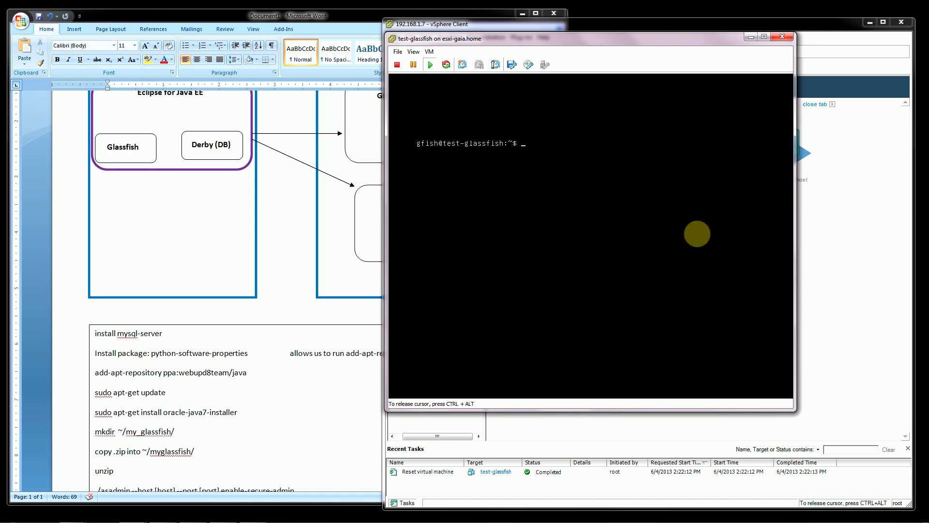
# Install the mysql-server package with sudo apt-get, answering y to continue.
pyautogui.write('sudo apt-get install mysql-server')
pyautogui.press('Return')
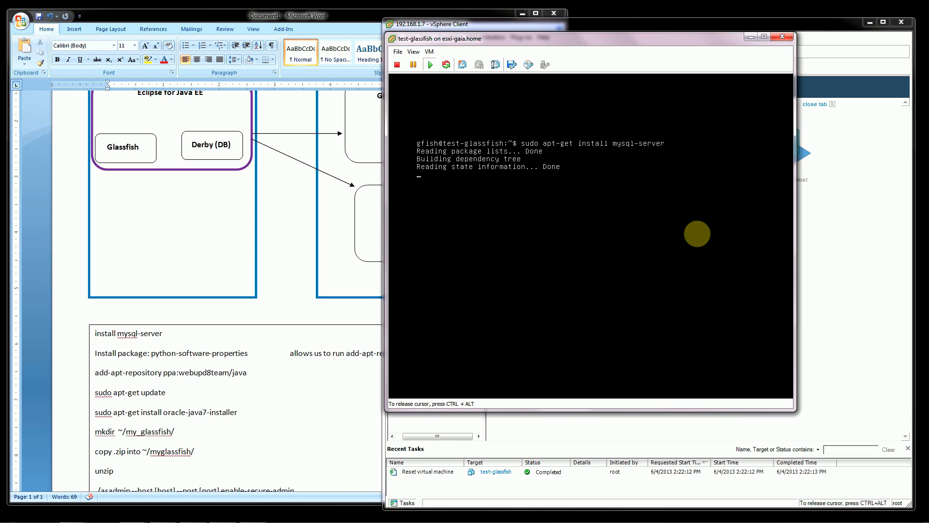
pyautogui.write('y')
pyautogui.press('Return')
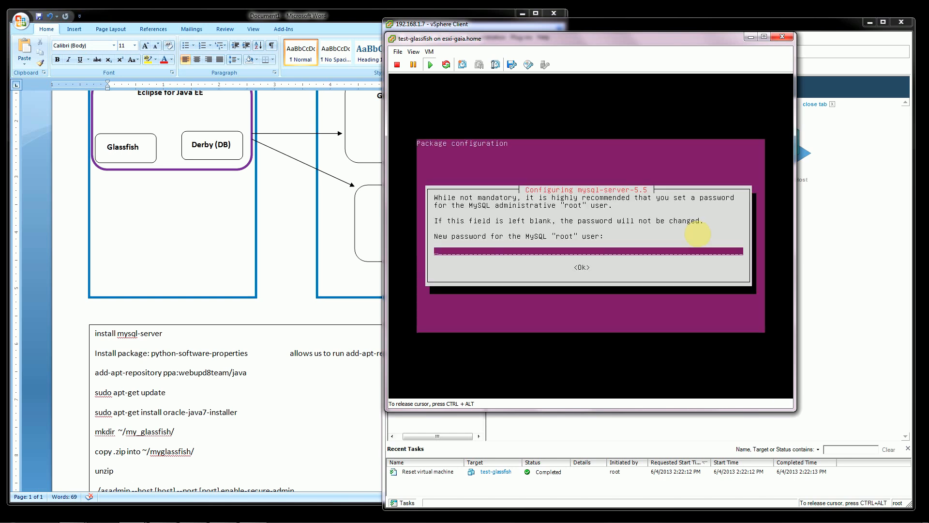
# Enter and repeat the new password for the MySQL root user, and clear the terminal once the installation ends.
pyautogui.write('**********')
pyautogui.press('Return')
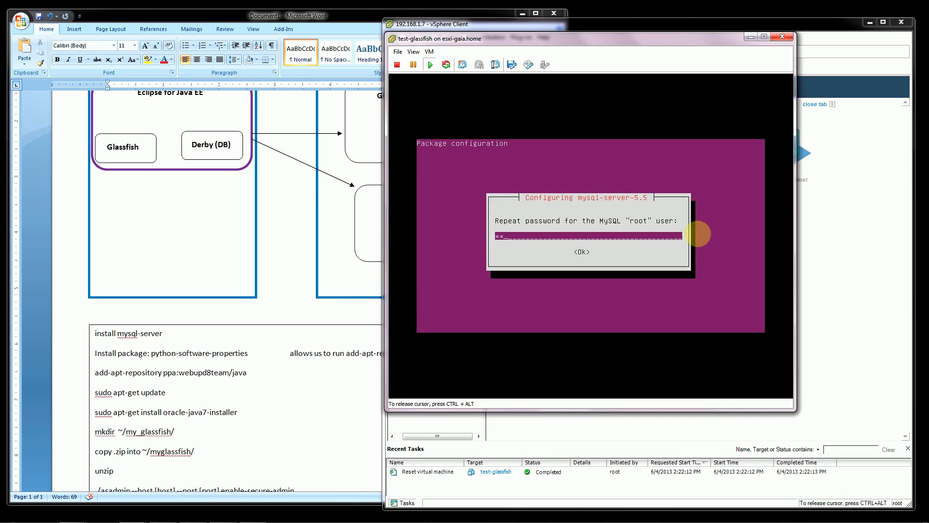
pyautogui.write('**********')
pyautogui.press('Return')
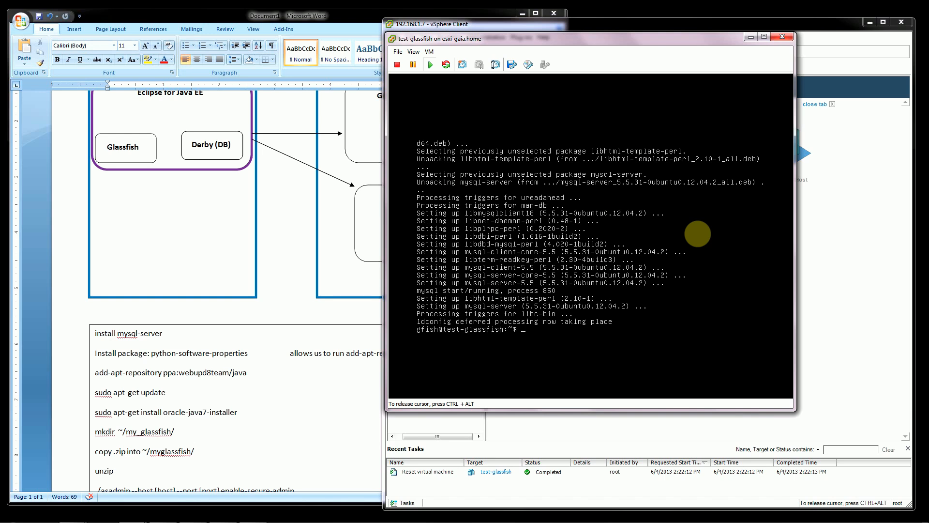
pyautogui.write('clear')
pyautogui.press('Return')
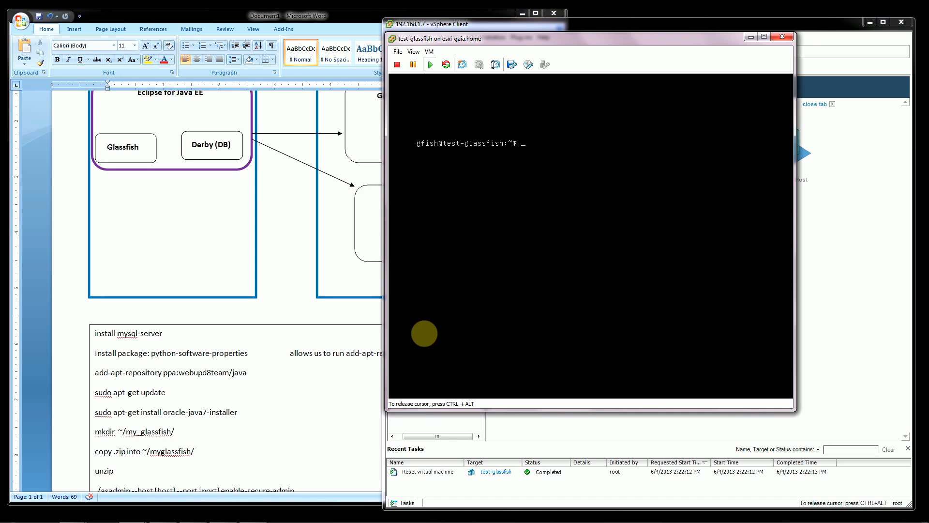
# Switch to the Word notes and highlight the package name python-software-properties in the installation list.
pyautogui.click(258, 372)
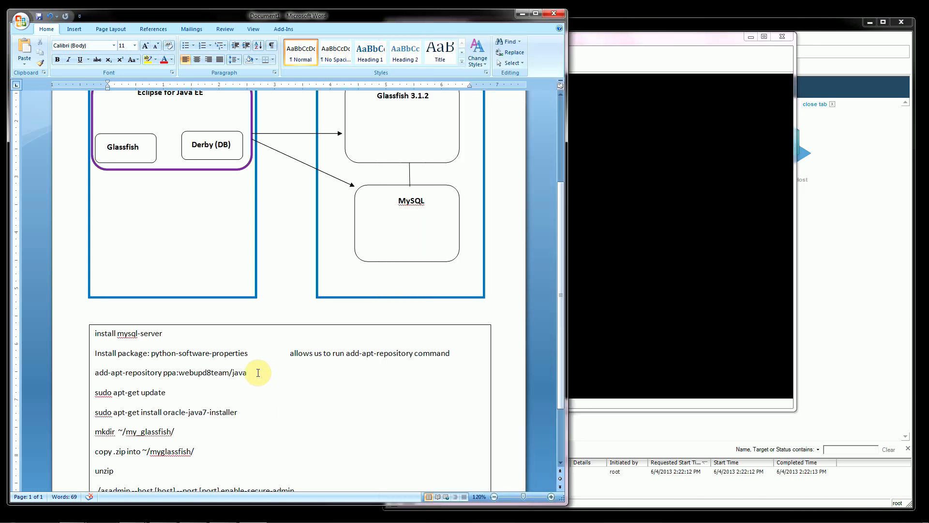
pyautogui.click(700, 264)
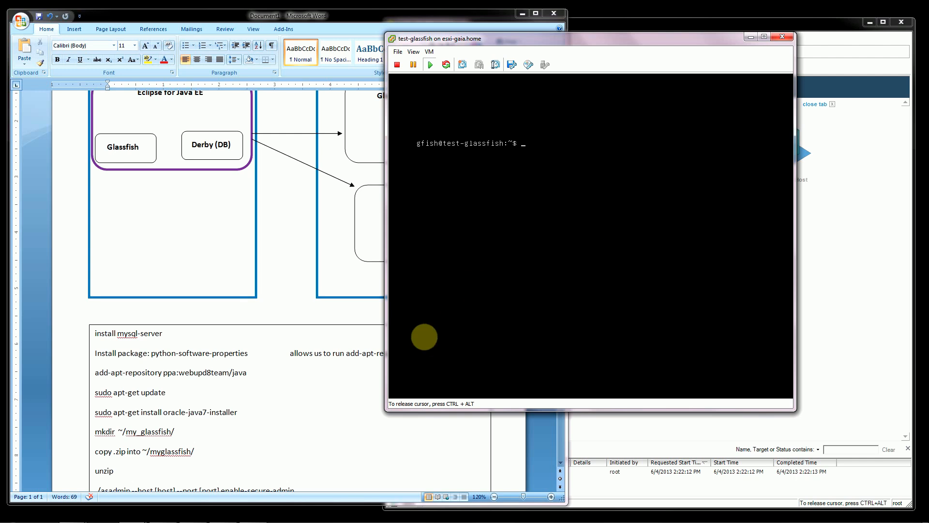
pyautogui.click(281, 357)
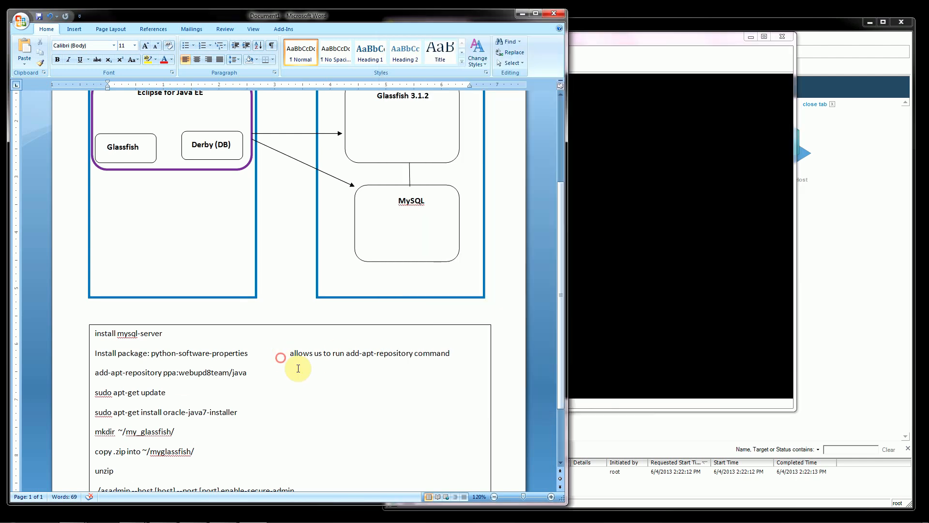
pyautogui.click(151, 354)
pyautogui.moveTo(158, 354); pyautogui.dragTo(242, 355)
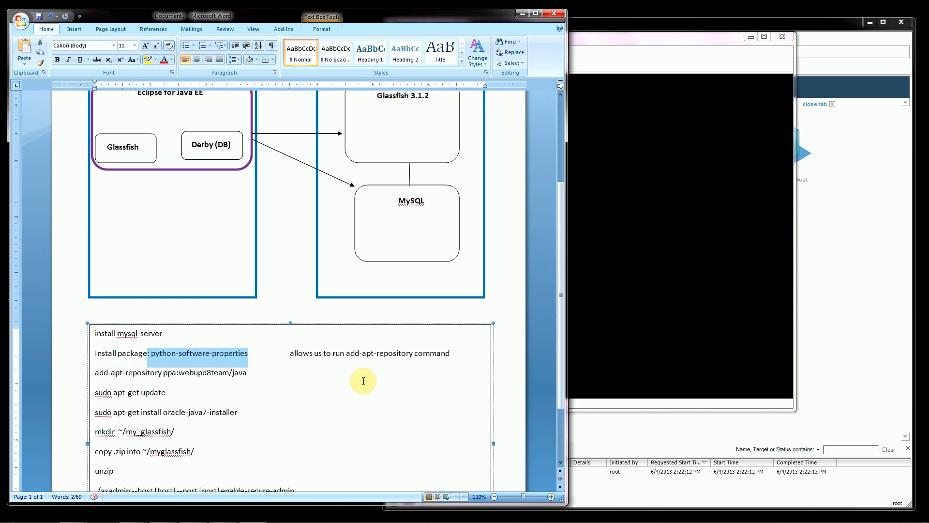
# Return to the virtual machine console and install python-software-properties with sudo apt-get, answering y to continue.
pyautogui.click(605, 306)
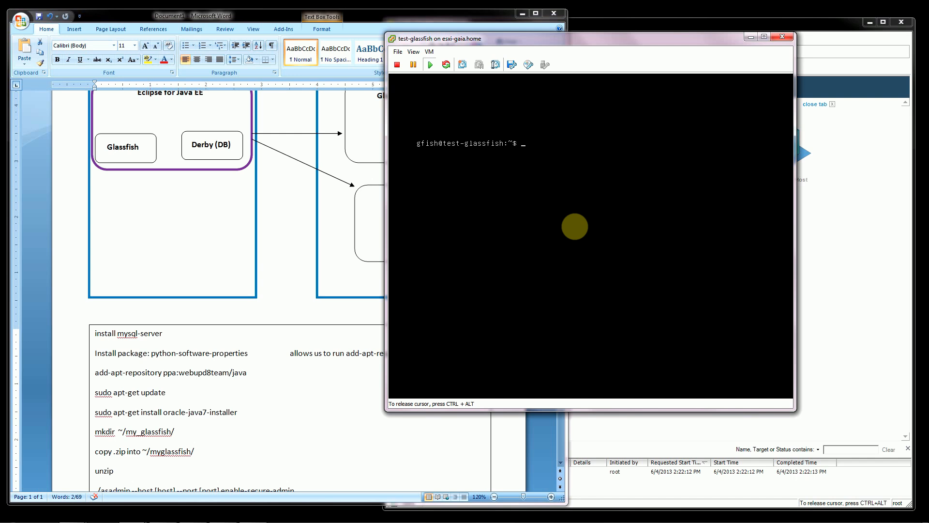
pyautogui.write('sudo apt-get')
pyautogui.write(' install ')
pyautogui.write('pyt')
pyautogui.press('BackSpace')
pyautogui.write('ython-software-properties')
pyautogui.press('Return')
pyautogui.write('y')
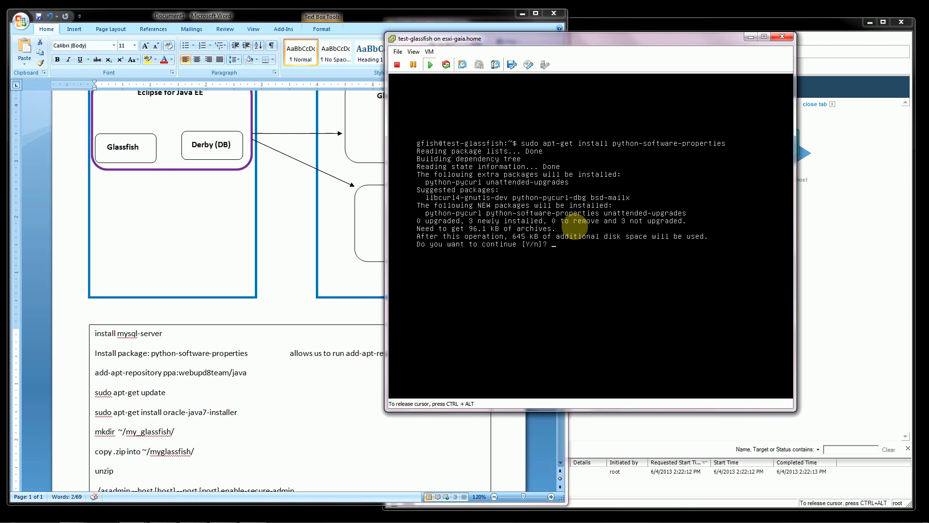
pyautogui.press('Return')
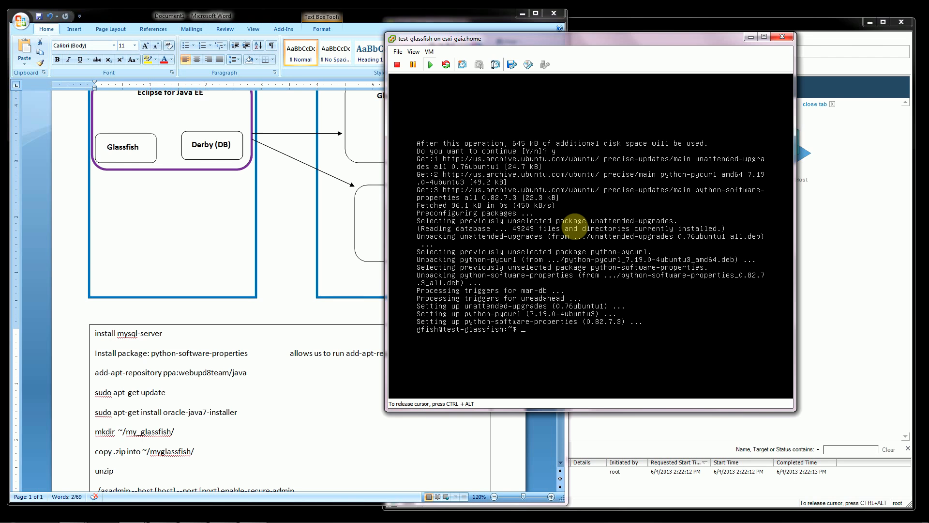
# Add the ppa:webupd8team/java repository with sudo add-apt-repository and confirm adding it.
pyautogui.write('sudo add-apt-repository ppa:webupd8team/')
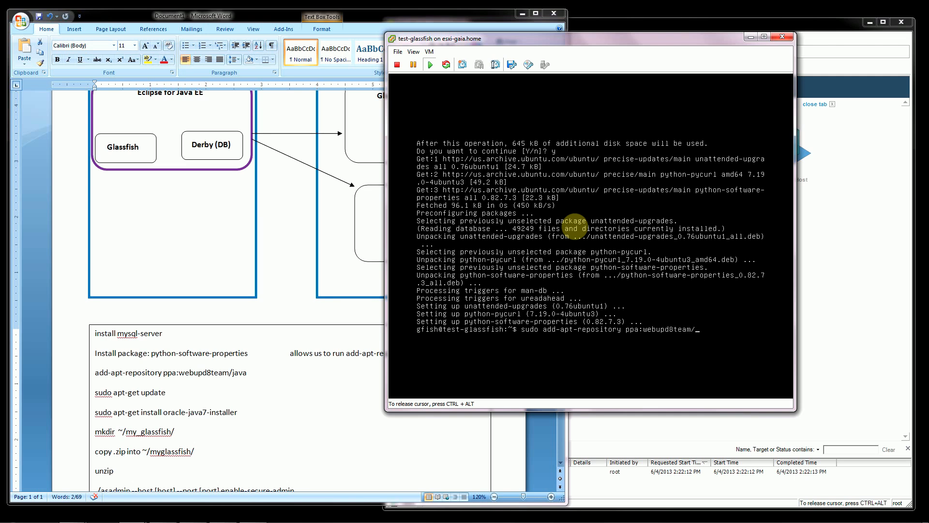
pyautogui.write('java')
pyautogui.press('Return')
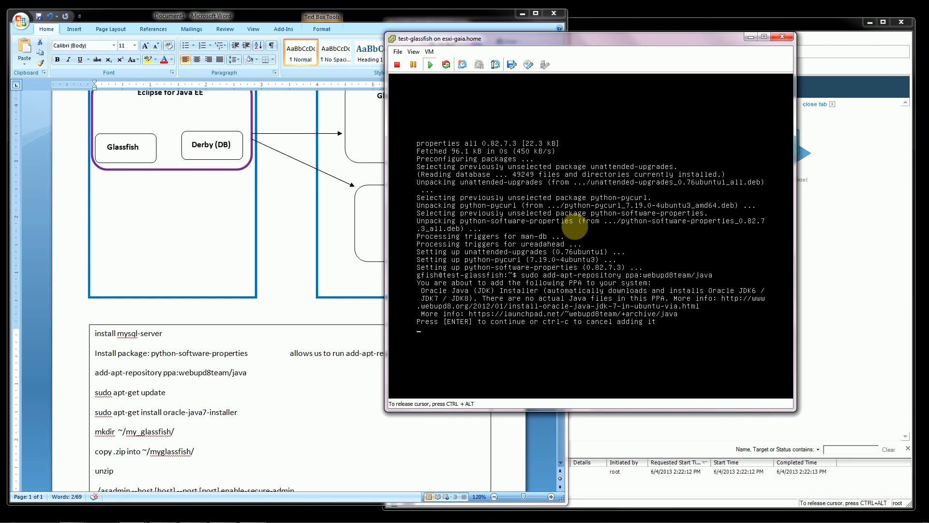
pyautogui.press('Return')
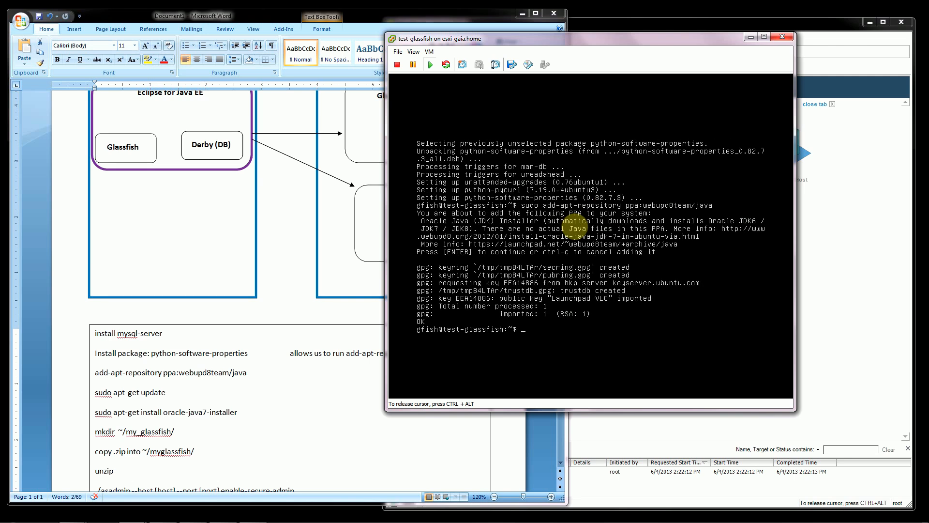
# Refresh the package lists with sudo apt-get update to include the Java repository.
pyautogui.write('sudo apt-get update')
pyautogui.press('Return')
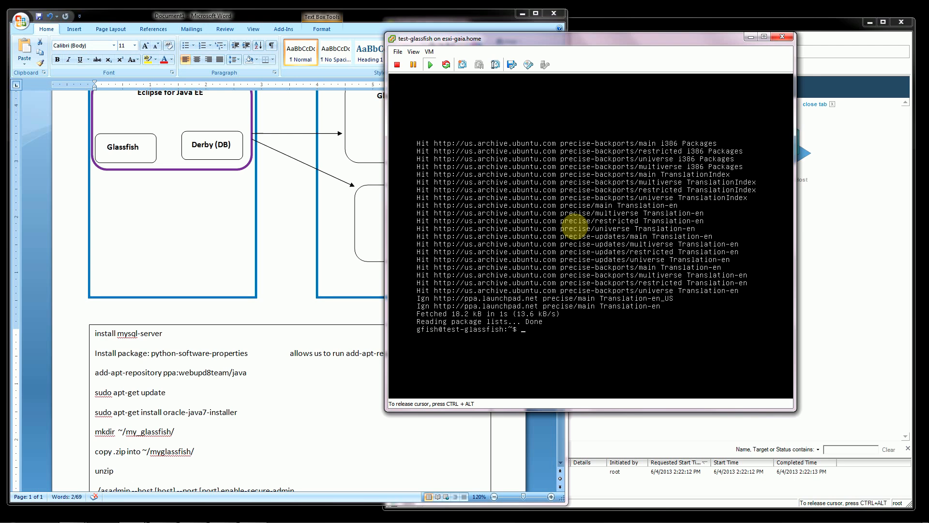
# Install the oracle-java7-installer package with sudo apt-get, answering y to continue.
pyautogui.write('sudo apt-get install oracle-java7-installer')
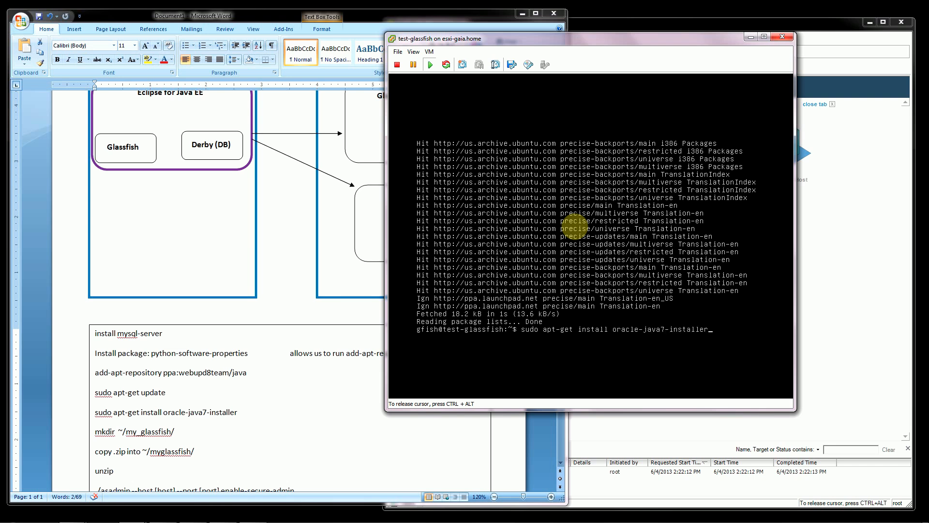
pyautogui.press('Return')
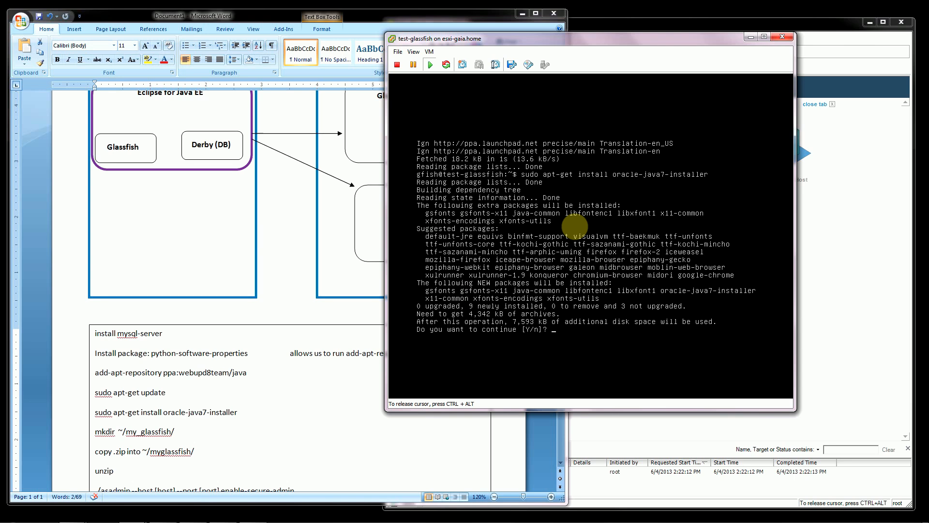
pyautogui.write('y')
pyautogui.press('Return')
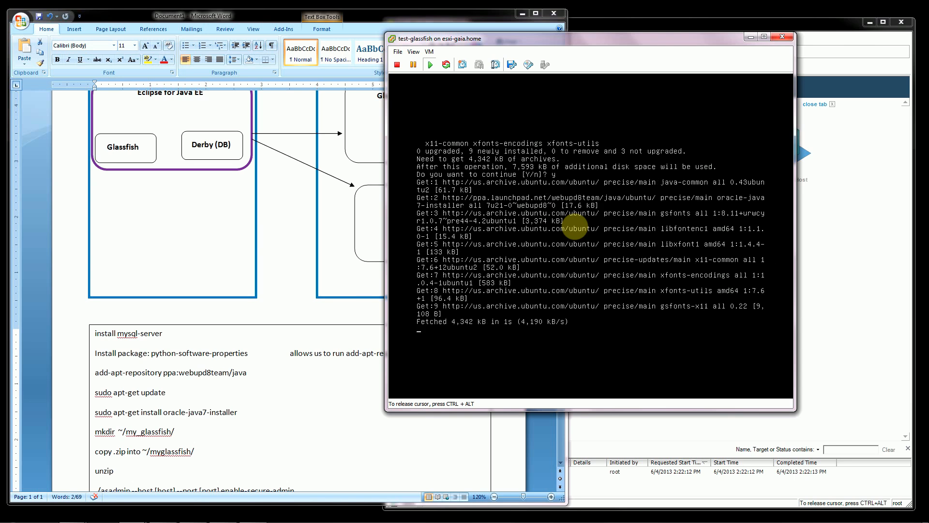
# Acknowledge the Oracle license notice and accept the Oracle Binary Code license terms.
pyautogui.press('Return')
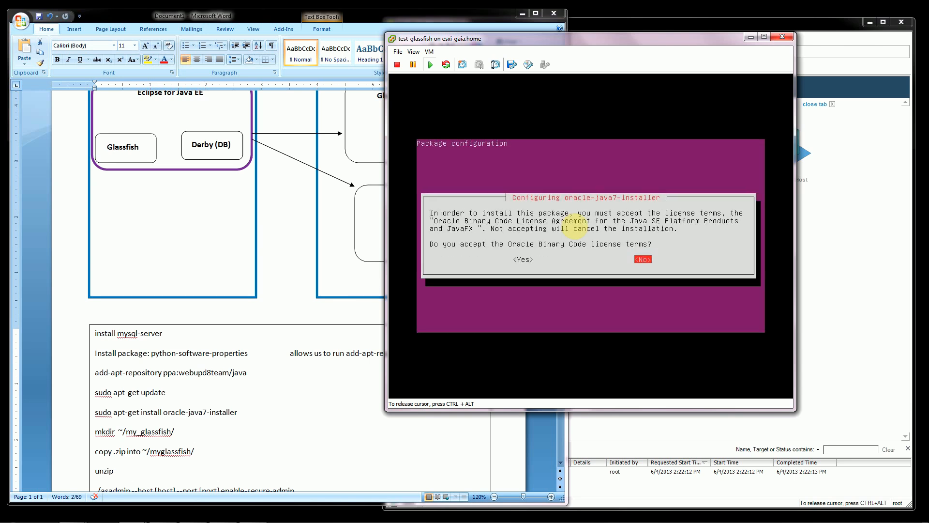
pyautogui.press('Left')
pyautogui.press('Return')
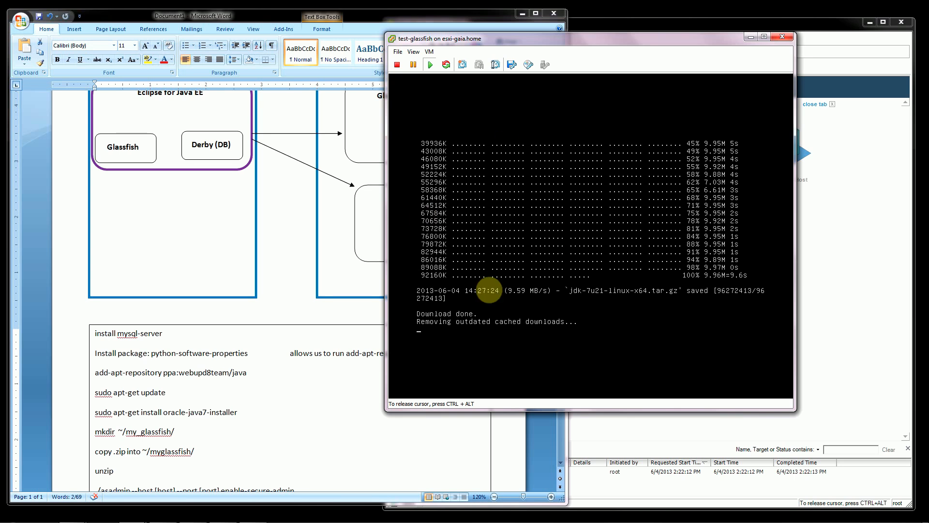
# Move the console window off the notes, and launch WinSCP with its login dialog placed clear of the terminal output.
pyautogui.hotkey('ctrl', 'alt')
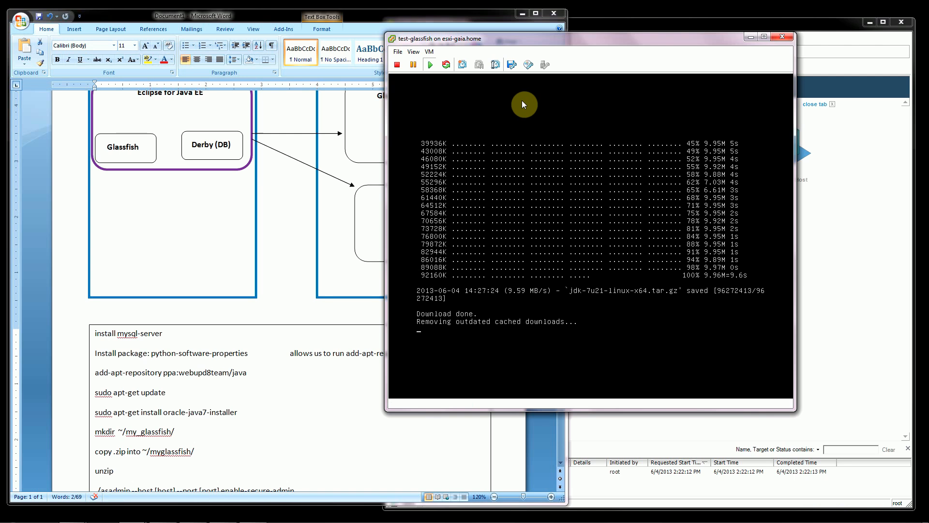
pyautogui.moveTo(554, 42); pyautogui.dragTo(602, 54)
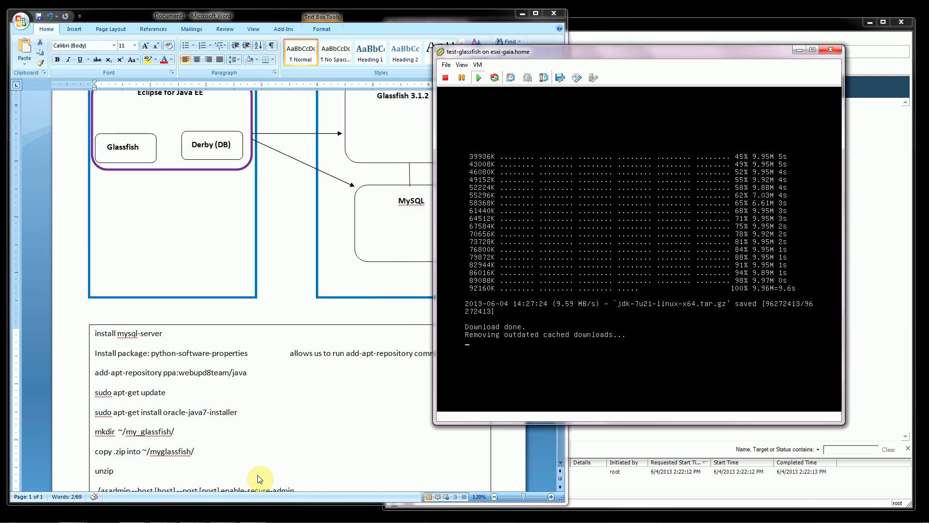
pyautogui.moveTo(217, 520)
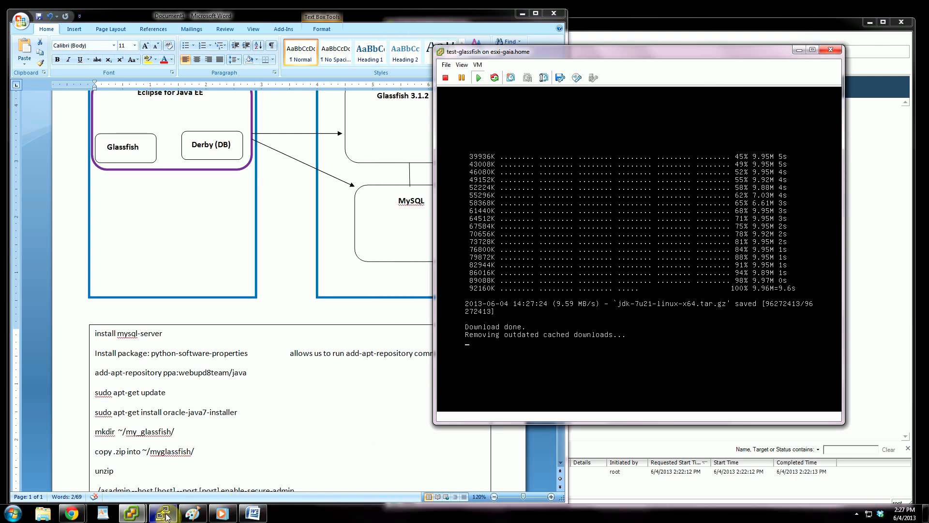
pyautogui.moveTo(168, 518)
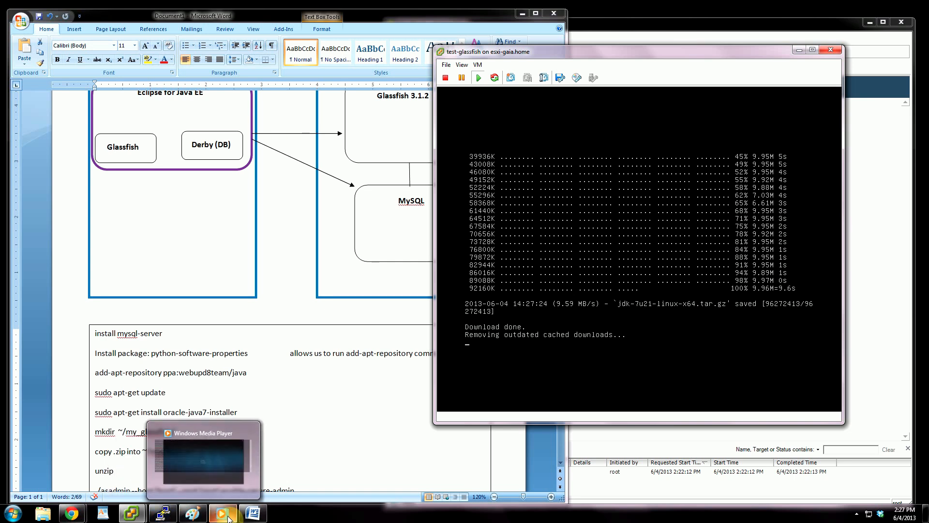
pyautogui.moveTo(2, 248)
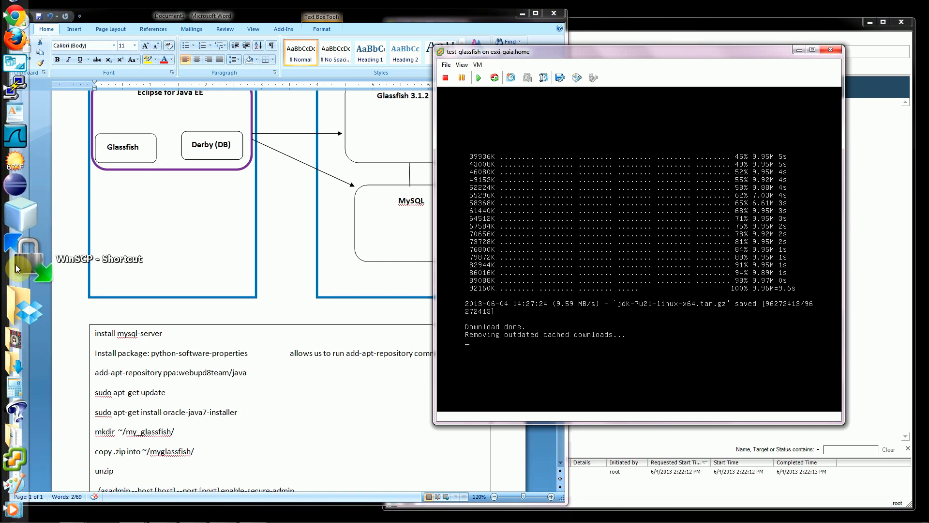
pyautogui.rightClick(20, 268)
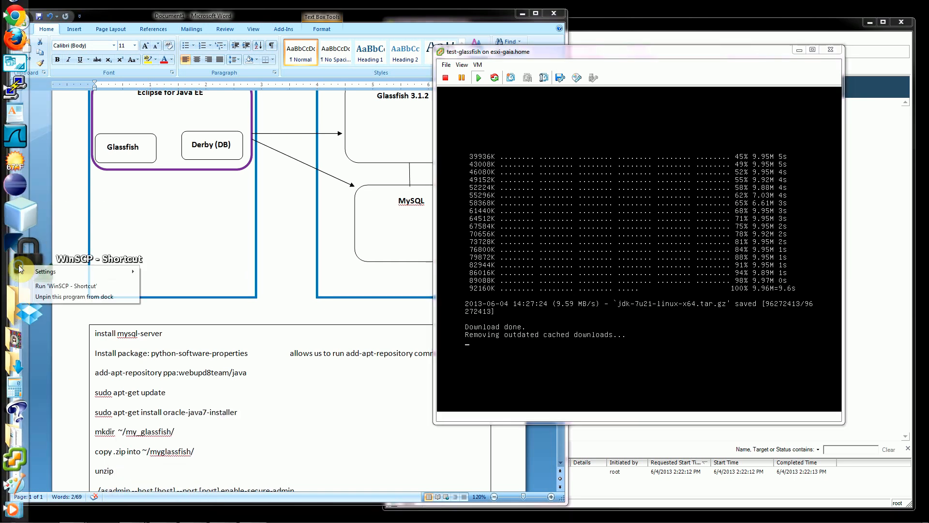
pyautogui.click(66, 286)
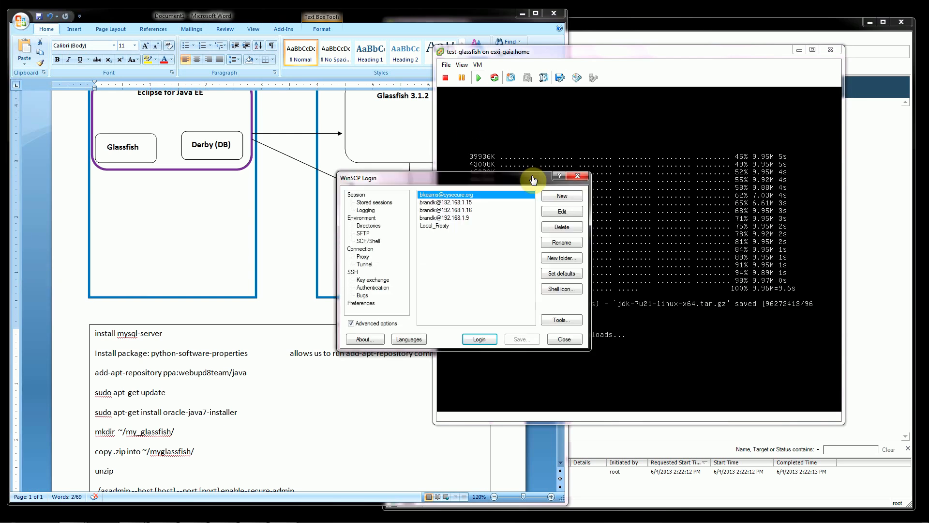
pyautogui.moveTo(506, 179); pyautogui.dragTo(707, 358)
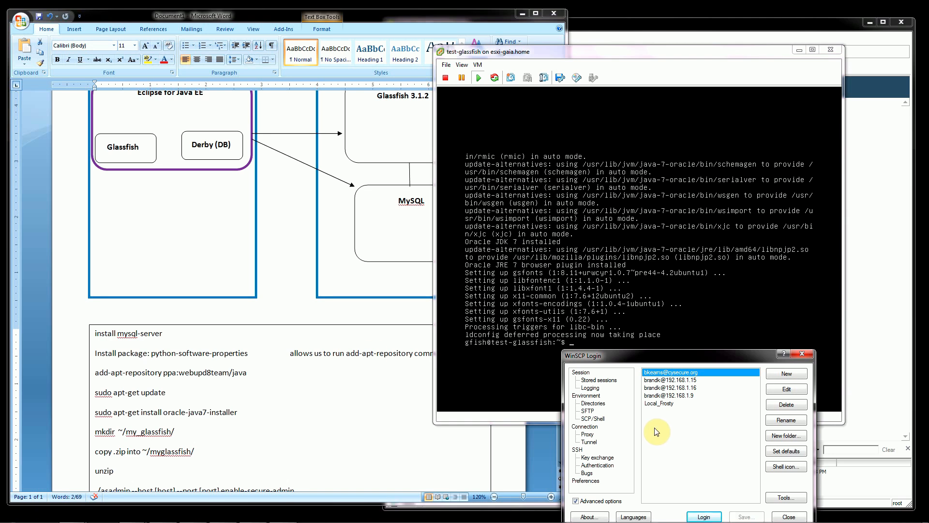
pyautogui.moveTo(744, 354); pyautogui.dragTo(780, 337)
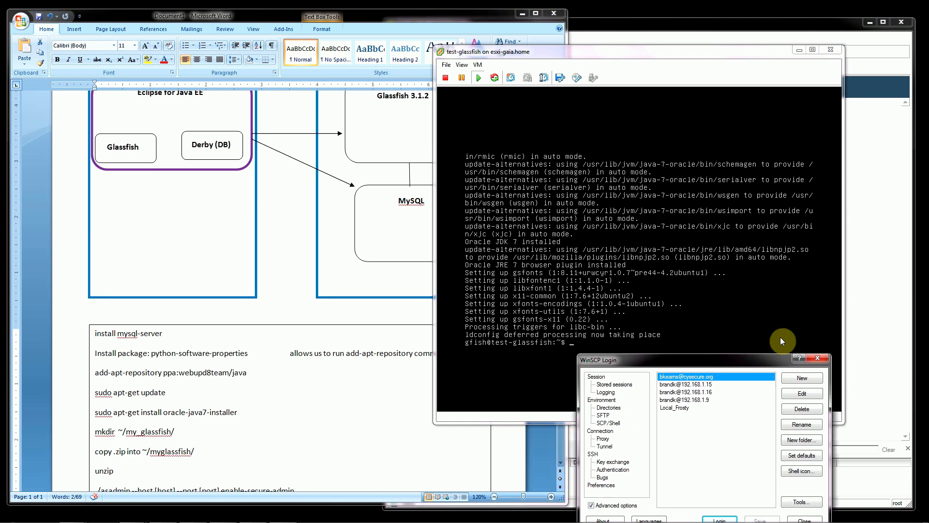
# Look up the virtual machine's address with ifconfig, and define a new WinSCP SFTP session to 192.168.1.27 on port 22 as gfish.
pyautogui.click(566, 385)
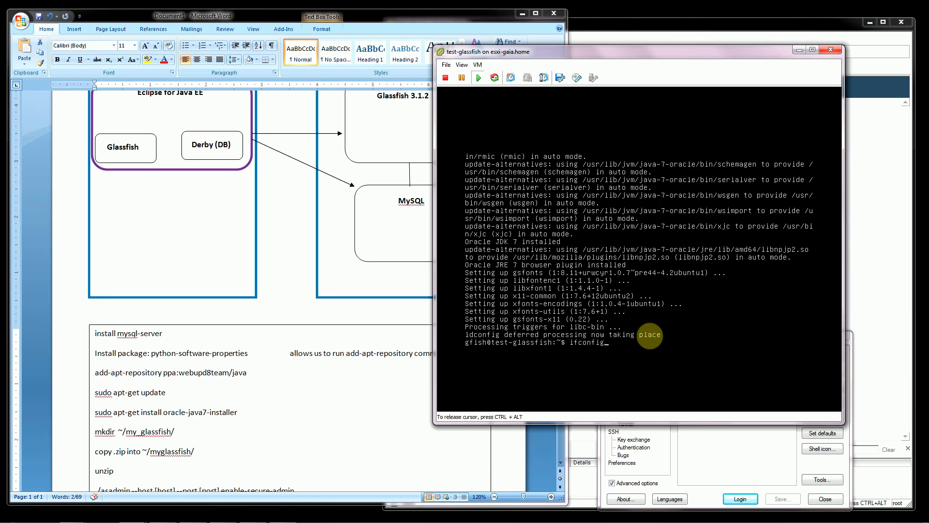
pyautogui.press('Return')
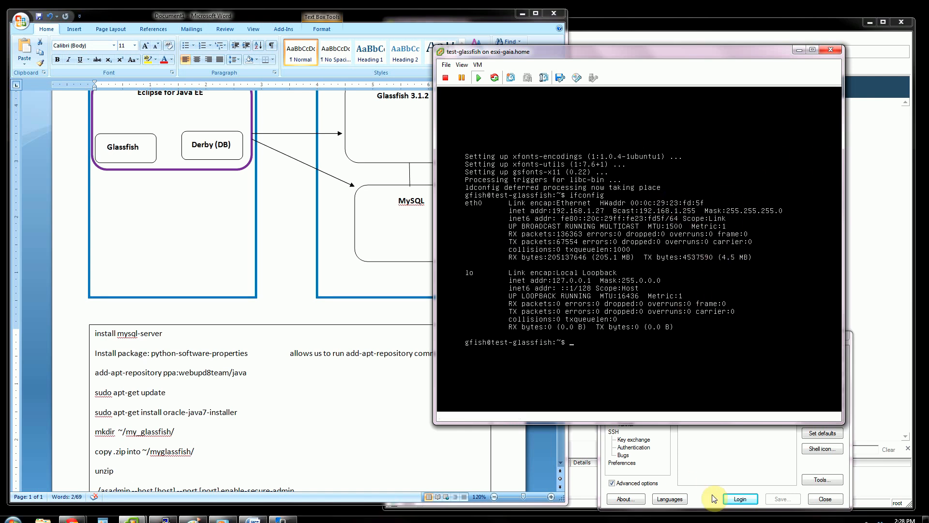
pyautogui.click(709, 468)
pyautogui.click(822, 356)
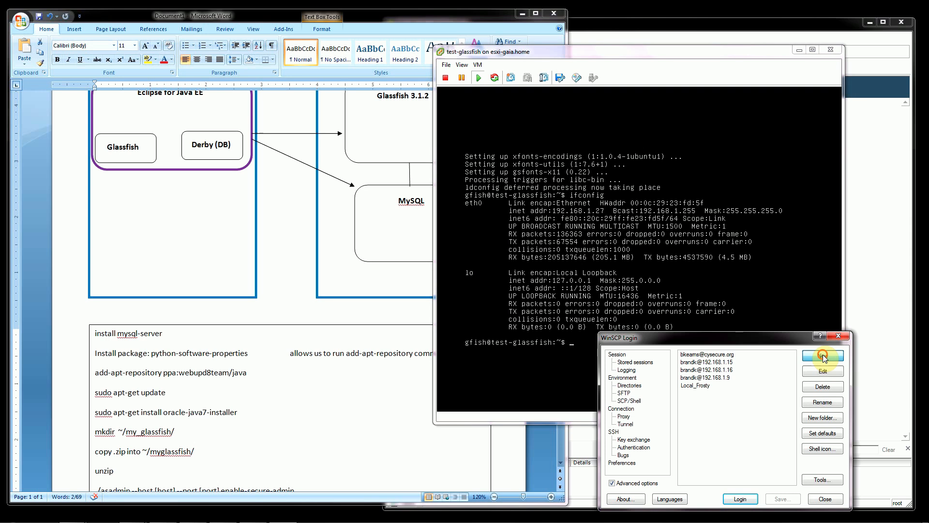
pyautogui.write('192.168.1.27')
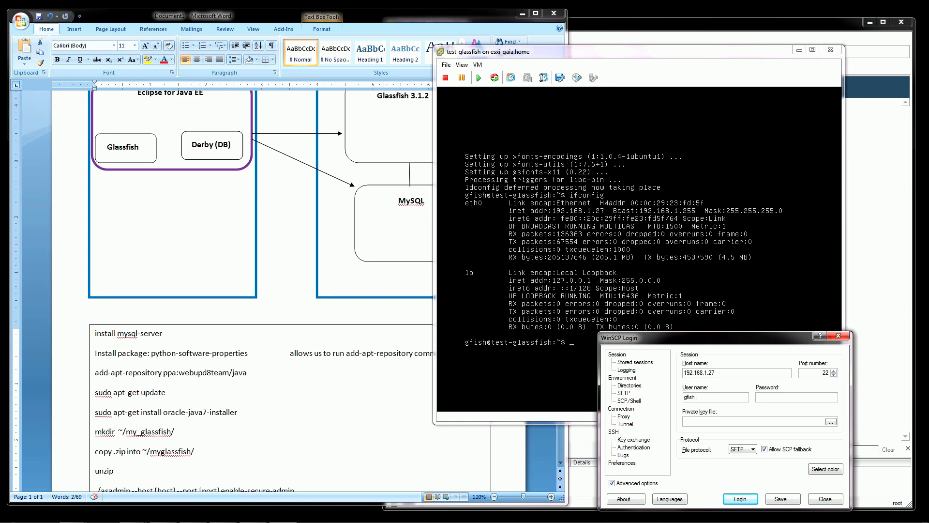
# Log in to the new session, trusting the server's host key and entering the account password.
pyautogui.press('Return')
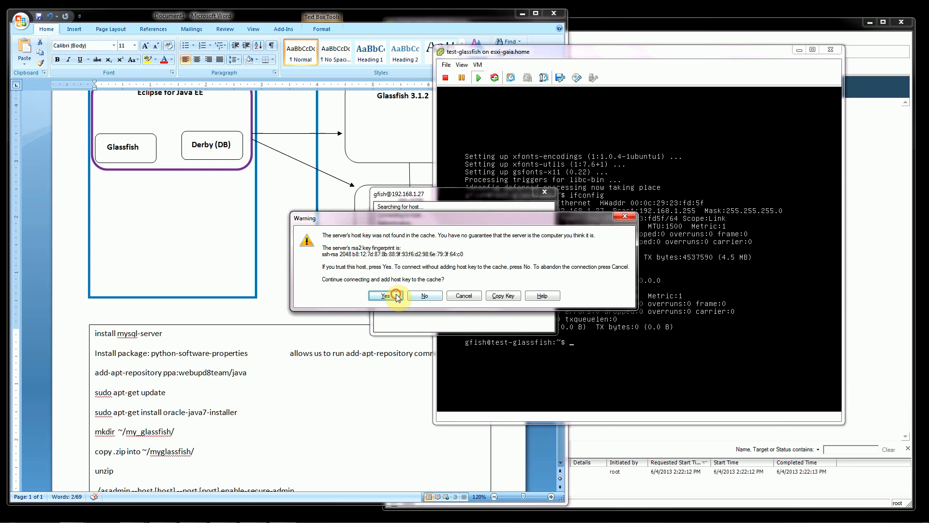
pyautogui.click(396, 296)
pyautogui.click(423, 306)
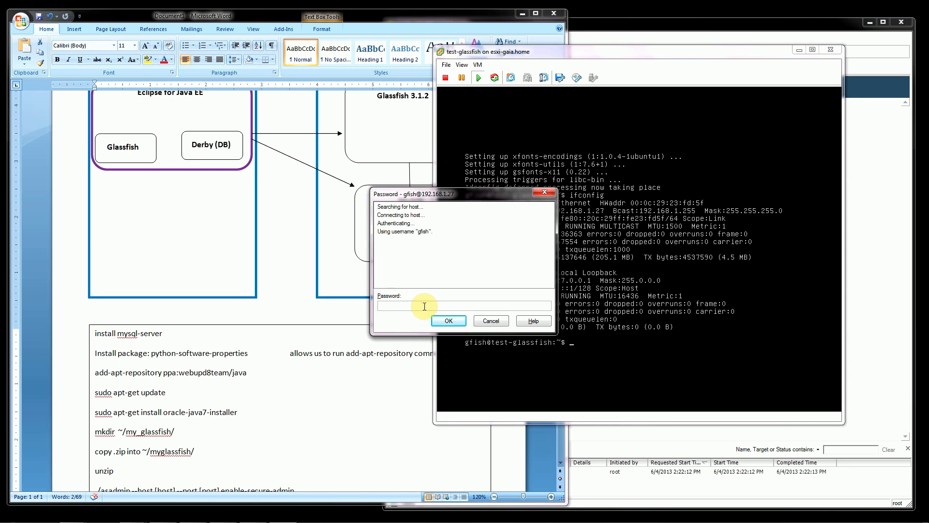
pyautogui.write('•••••••••')
pyautogui.press('Return')
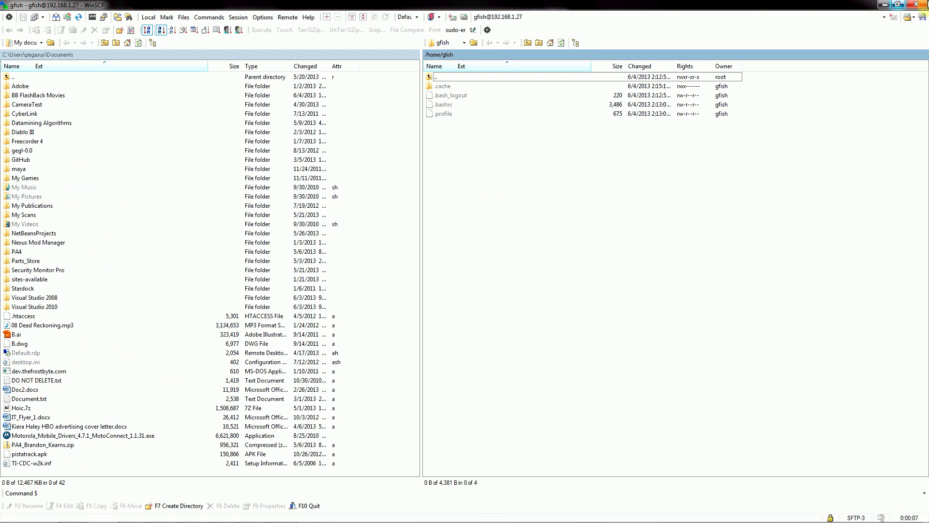
# Switch back to the virtual machine console and create a my_glassfish directory in the home folder with mkdir.
pyautogui.click(884, 5)
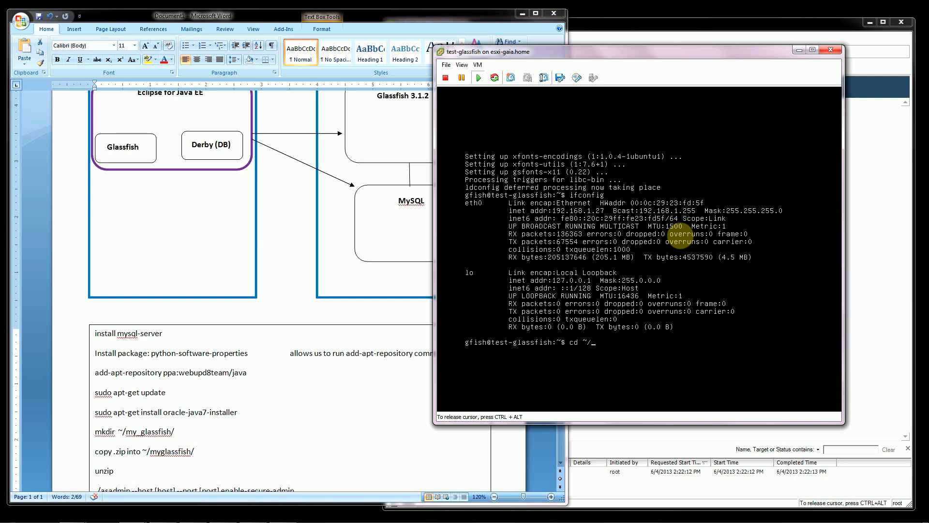
pyautogui.press('Return')
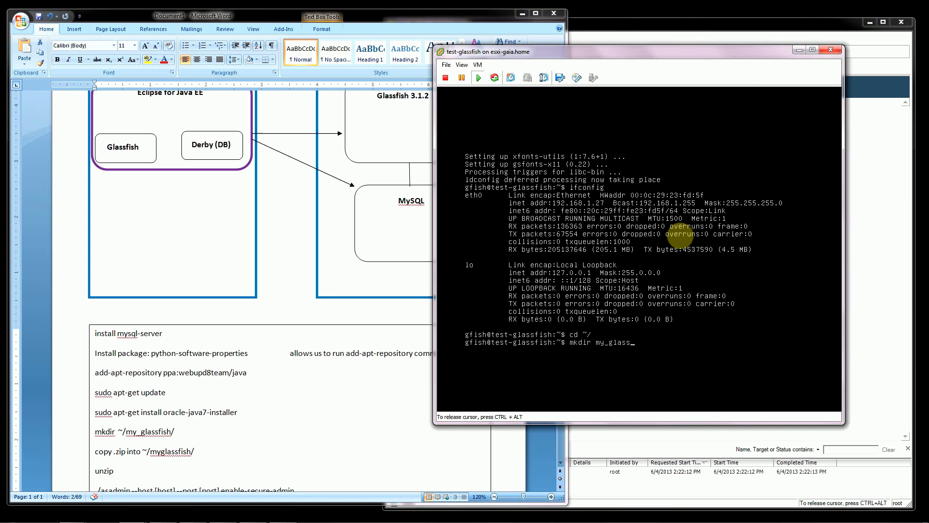
pyautogui.press('Return')
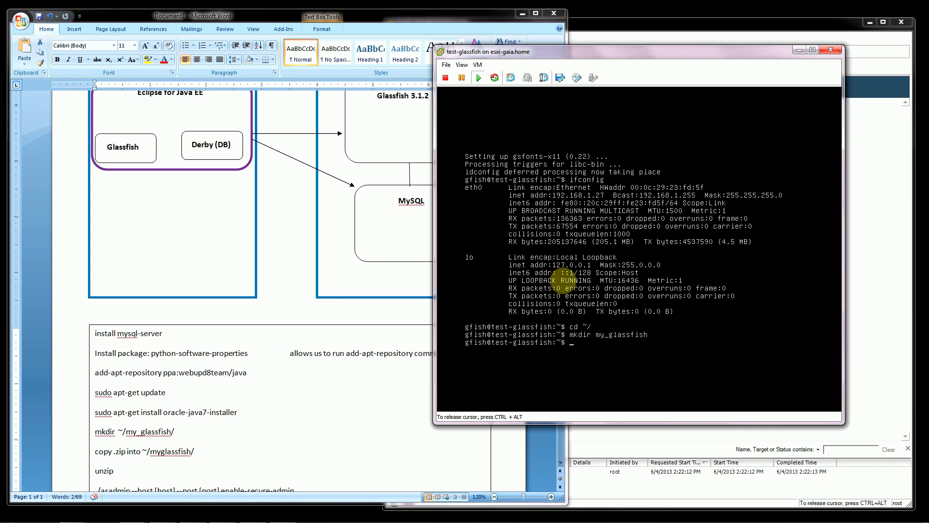
# Switch to WinSCP, refresh the remote home directory and open its my_glassfish folder.
pyautogui.hotkey('ctrl', 'alt')
pyautogui.moveTo(415, 516)
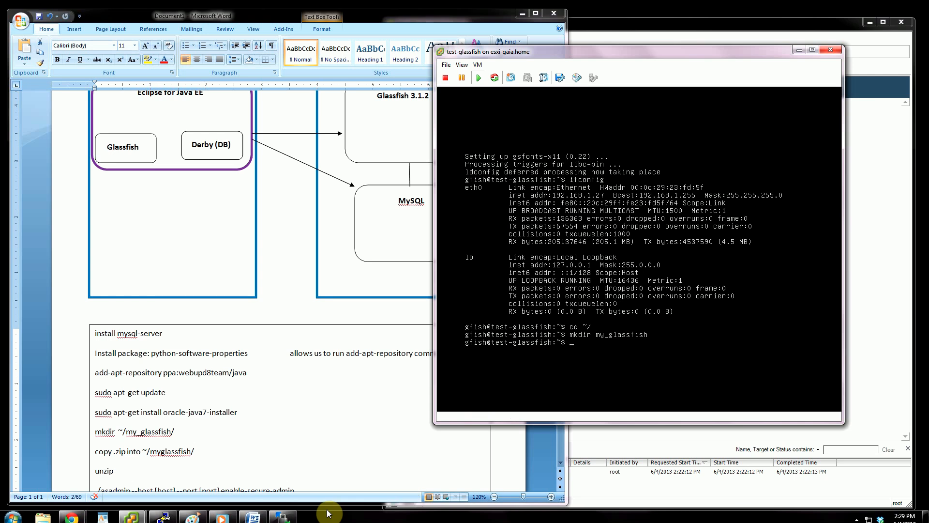
pyautogui.click(279, 514)
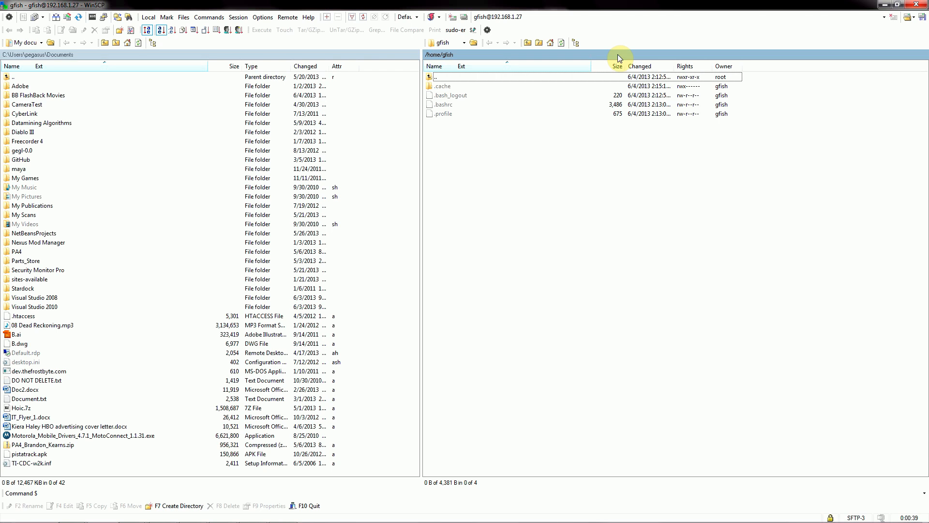
pyautogui.click(564, 44)
pyautogui.click(440, 96)
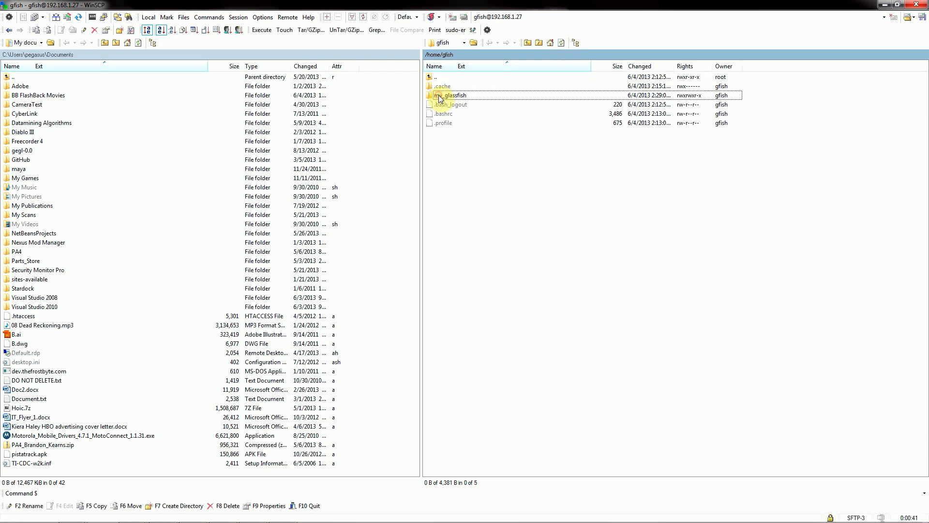
pyautogui.doubleClick(433, 95)
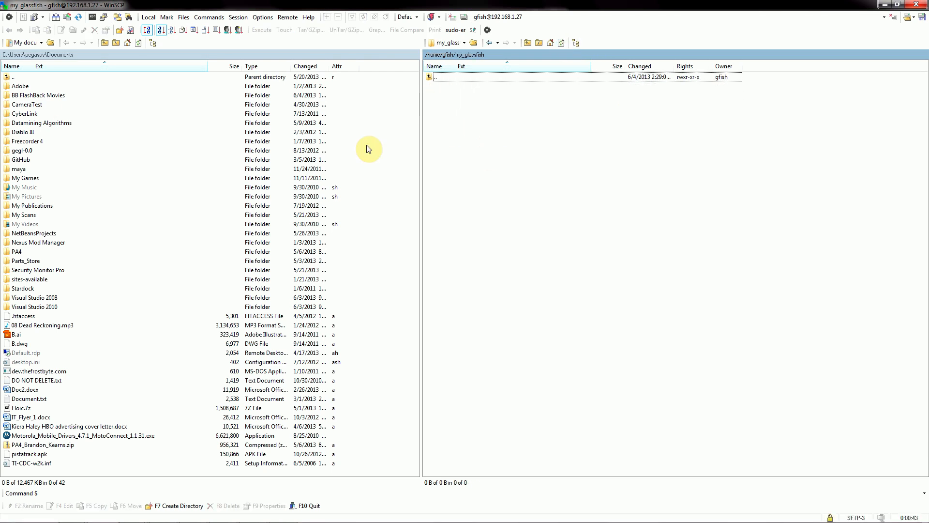
# Copy glassfish-3.1.2.2.zip from the local Downloads\downloads_13 folder to /home/gfish/my_glassfish/ on the server.
pyautogui.moveTo(27, 68)
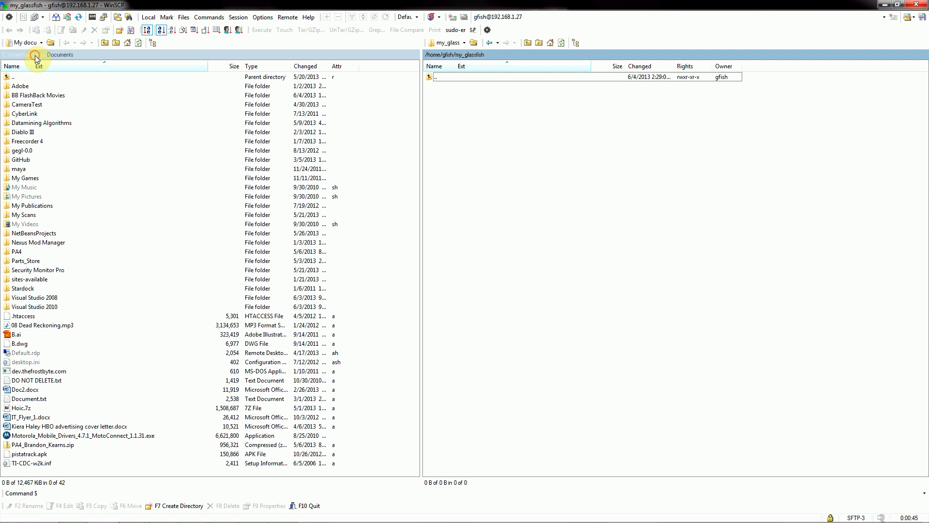
pyautogui.click(36, 54)
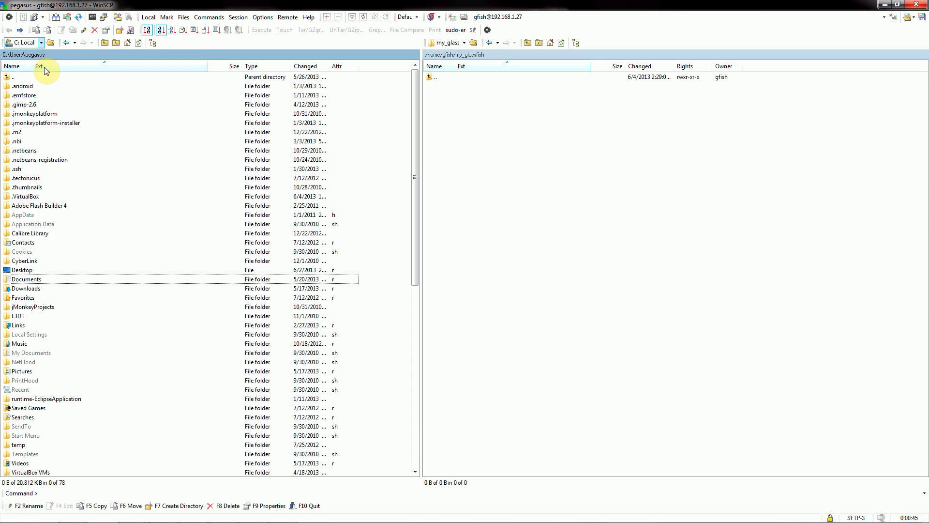
pyautogui.doubleClick(25, 289)
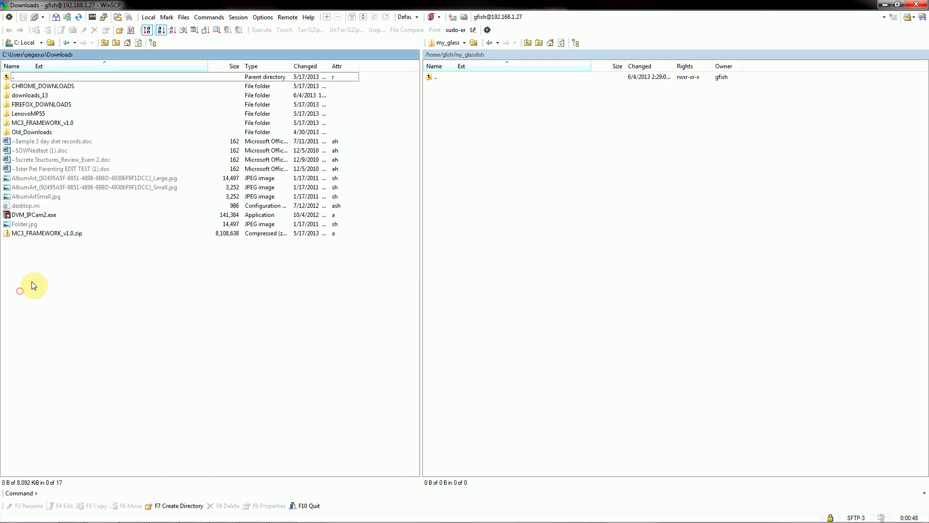
pyautogui.doubleClick(31, 96)
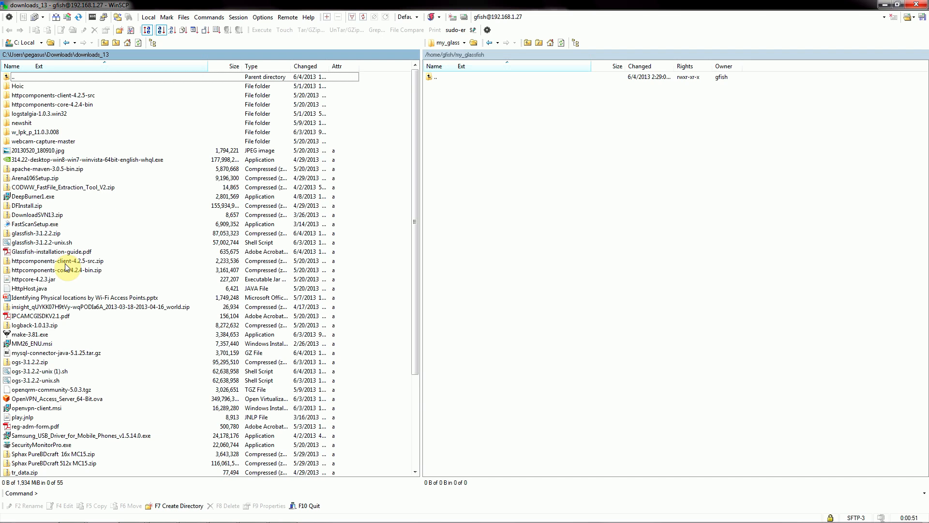
pyautogui.click(17, 234)
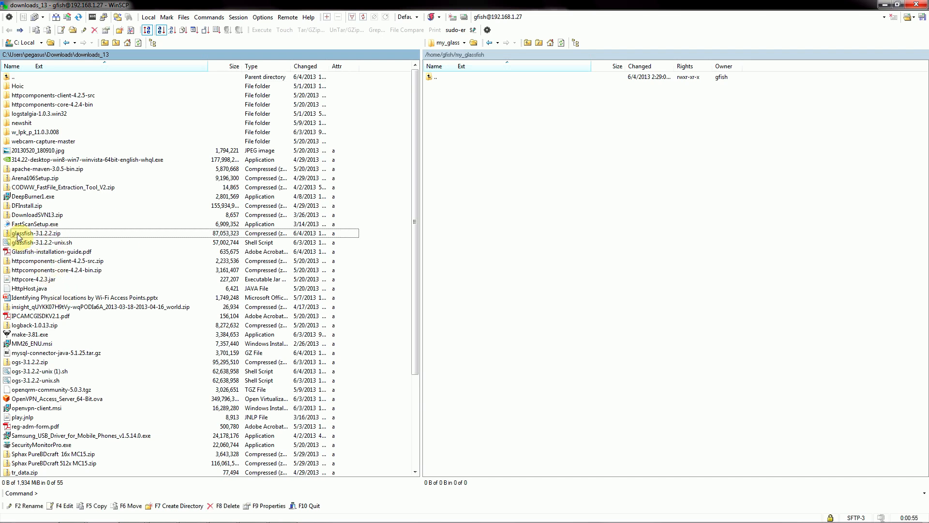
pyautogui.moveTo(20, 235); pyautogui.dragTo(472, 157)
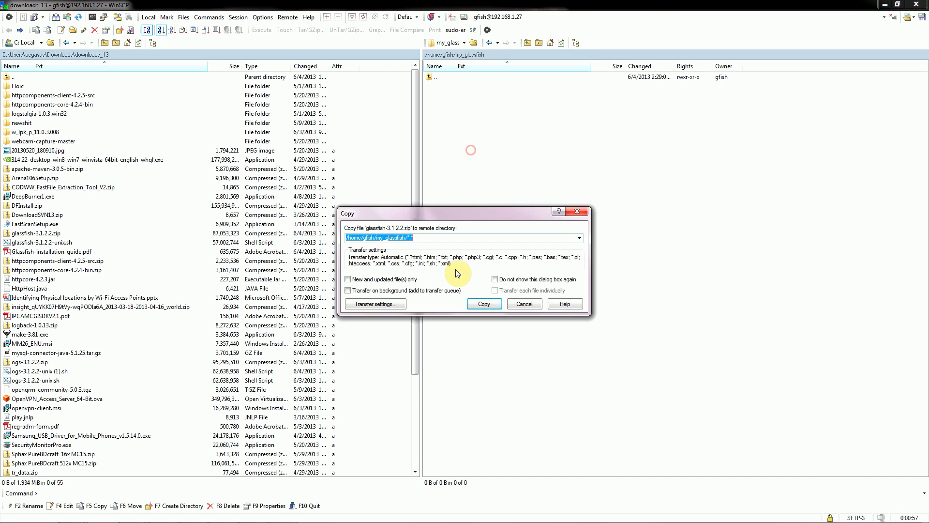
pyautogui.click(479, 303)
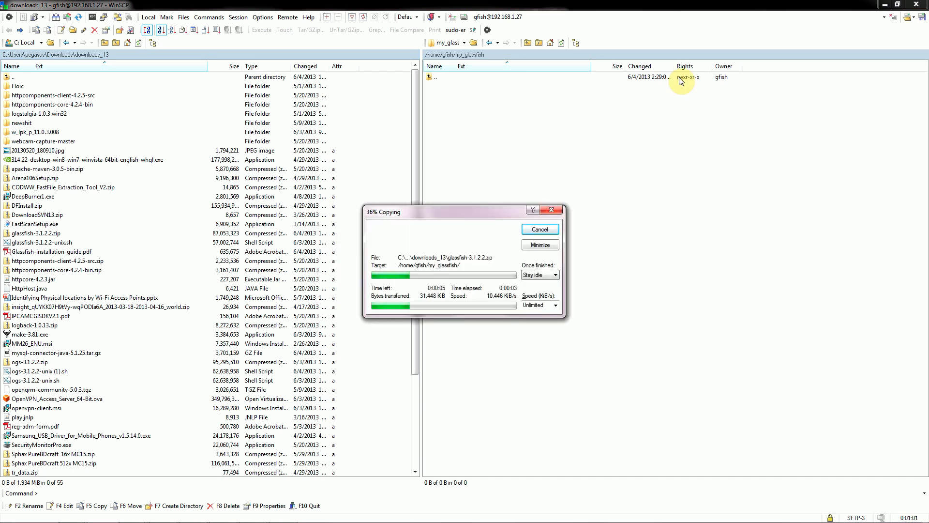
# Switch to the virtual machine console and run sudo apt-get install zip, answering y to continue.
pyautogui.click(887, 5)
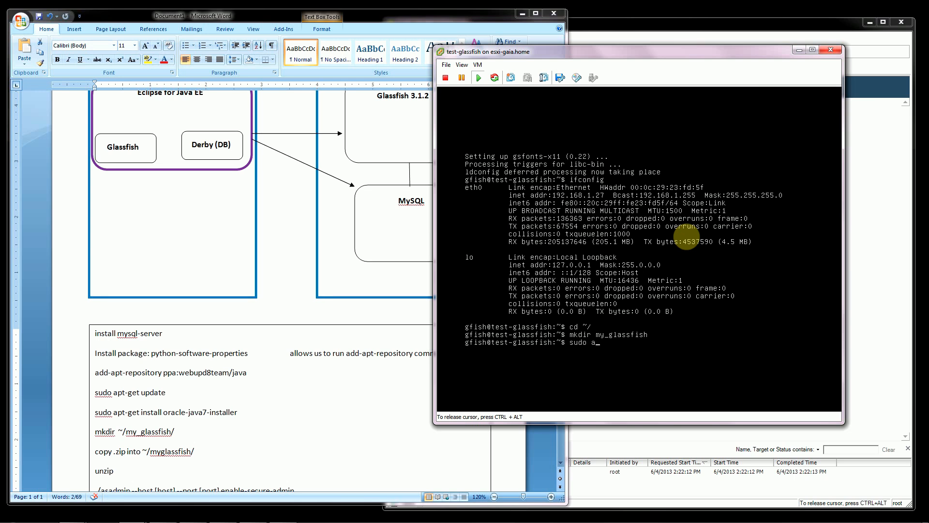
pyautogui.write('stall zip')
pyautogui.press('Return')
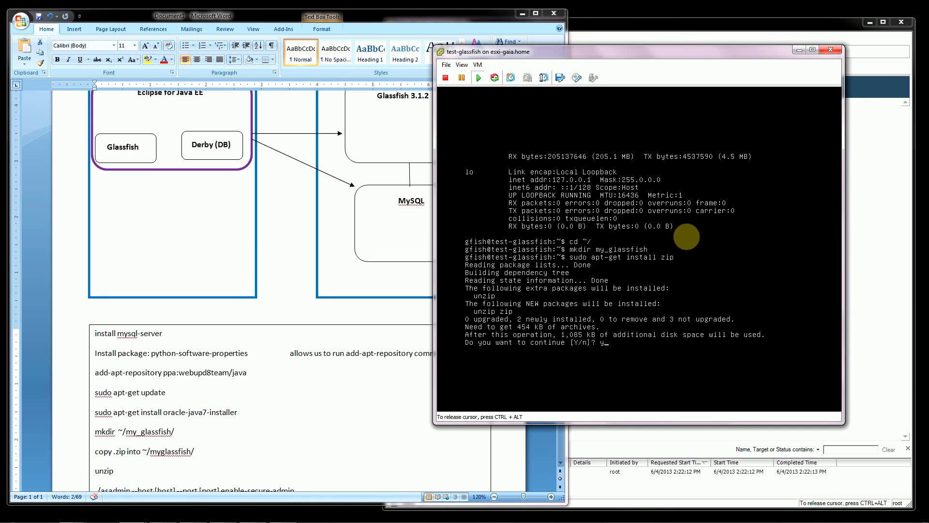
pyautogui.write('y')
pyautogui.press('Return')
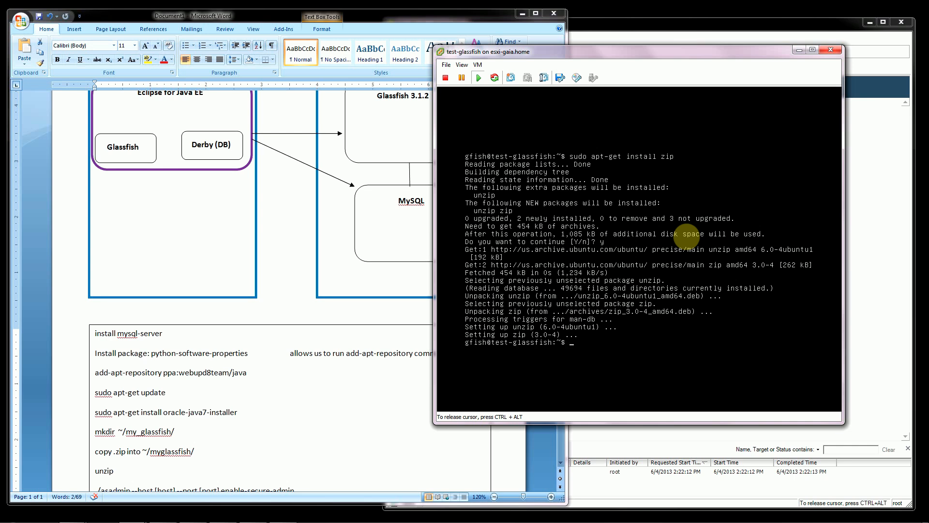
# List the home directory, change into my_glassfish/ and list its contents.
pyautogui.write('ls')
pyautogui.press('Return')
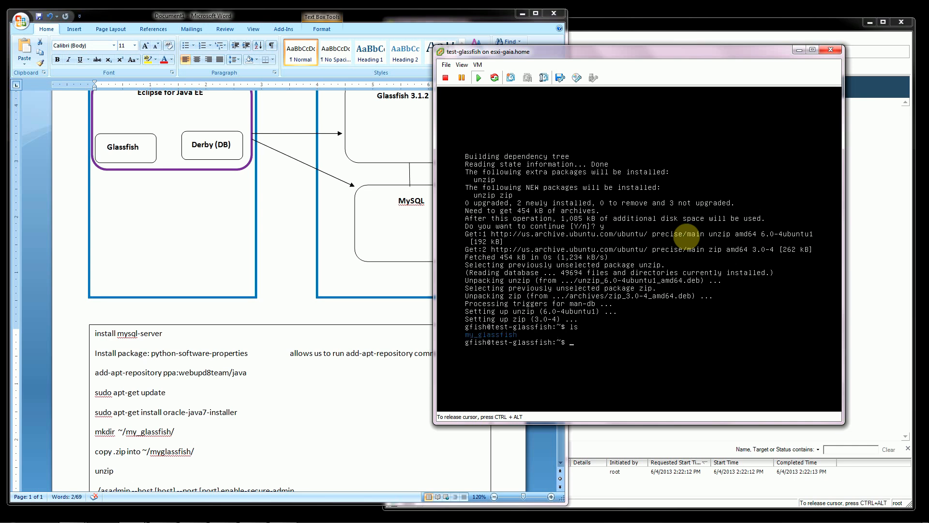
pyautogui.write('cd m')
pyautogui.press('Tab')
pyautogui.press('Return')
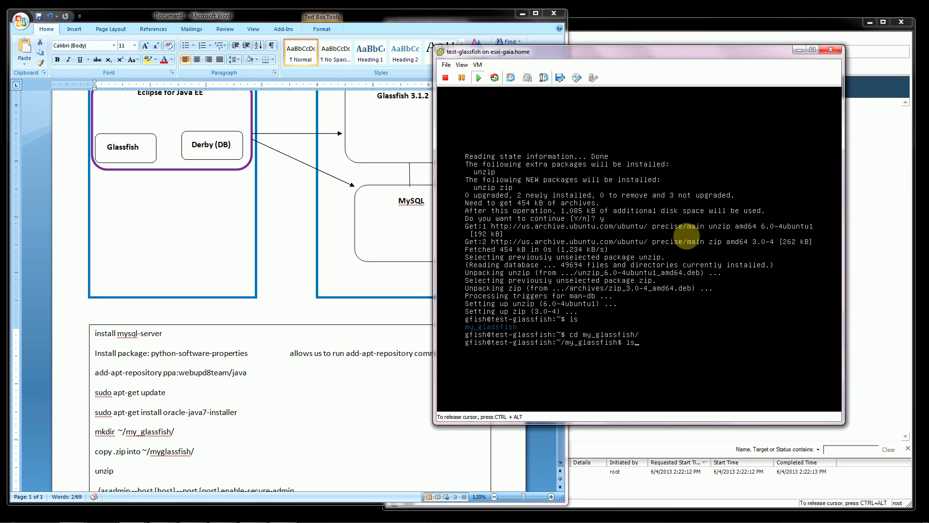
pyautogui.press('Return')
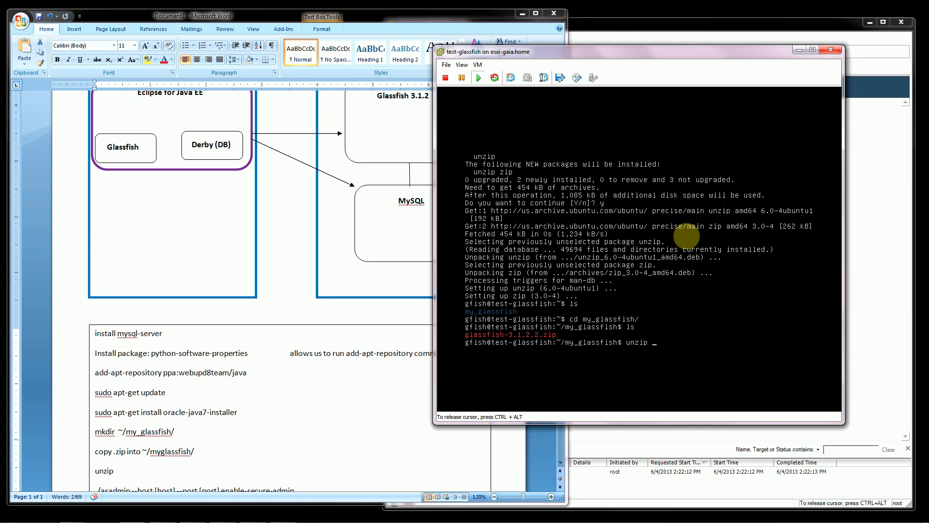
# Extract glassfish-3.1.2.2.zip with unzip in my_glassfish and list the directory.
pyautogui.write('unzip glass')
pyautogui.press('Tab')
pyautogui.press('Return')
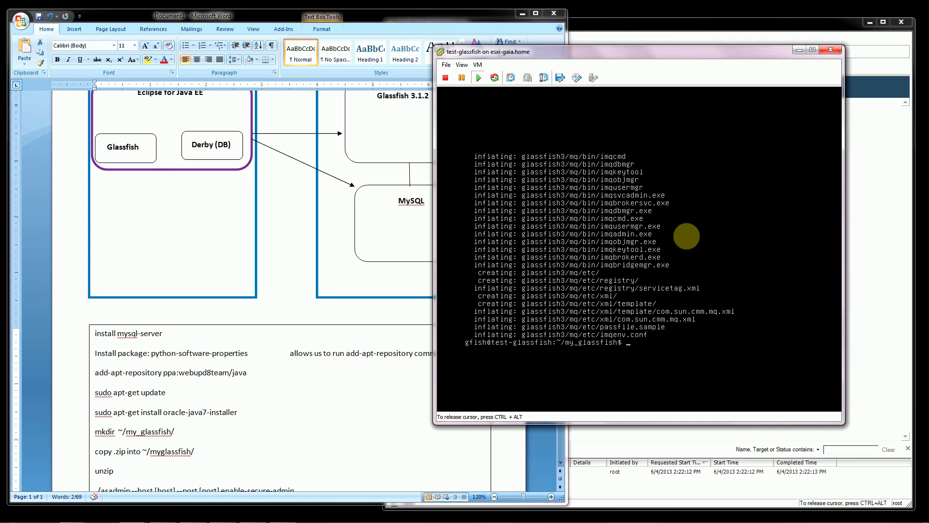
pyautogui.write('ls')
pyautogui.press('Return')
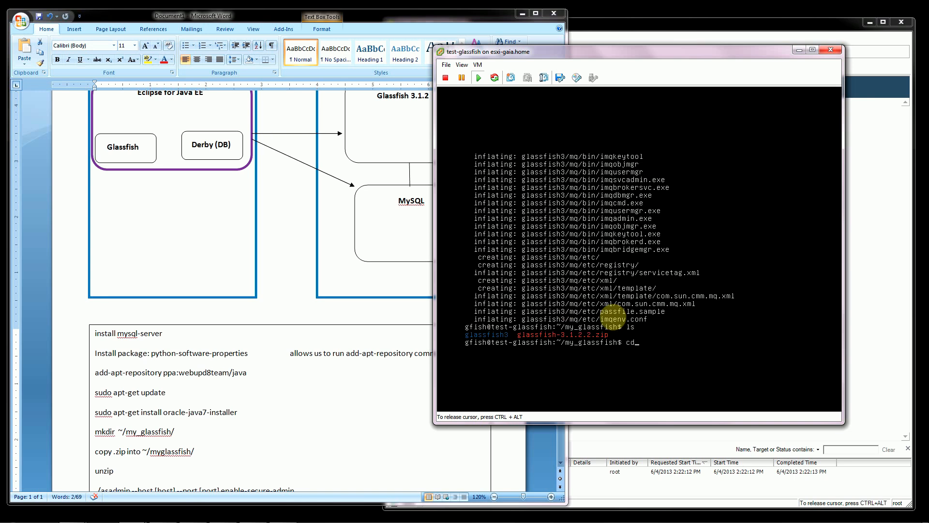
# Change into the extracted glassfish3/ directory and list its contents with ls.
pyautogui.write('ssfish3/')
pyautogui.press('Return')
pyautogui.write('ls')
pyautogui.press('Return')
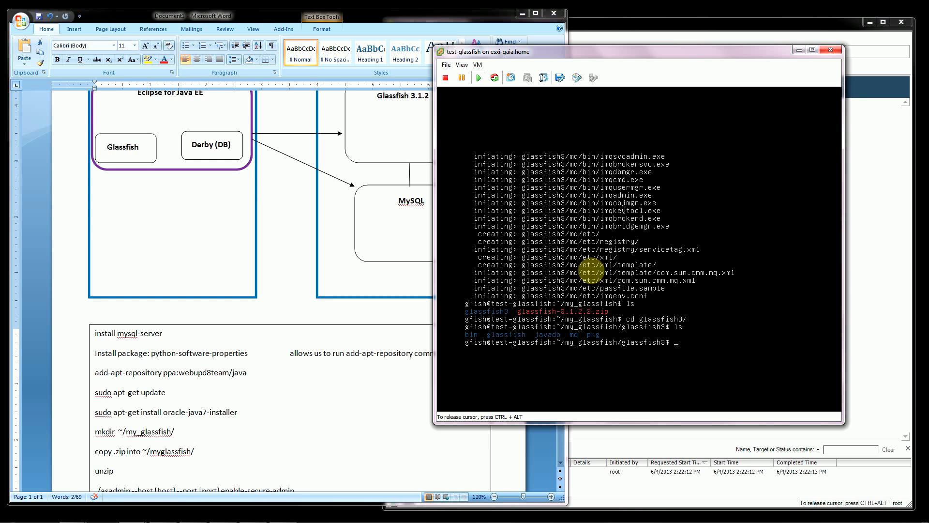
# Switch to WinSCP, refresh the remote my_glassfish folder and browse into glassfish3 to its glassfish subfolder.
pyautogui.hotkey('ctrl', 'alt')
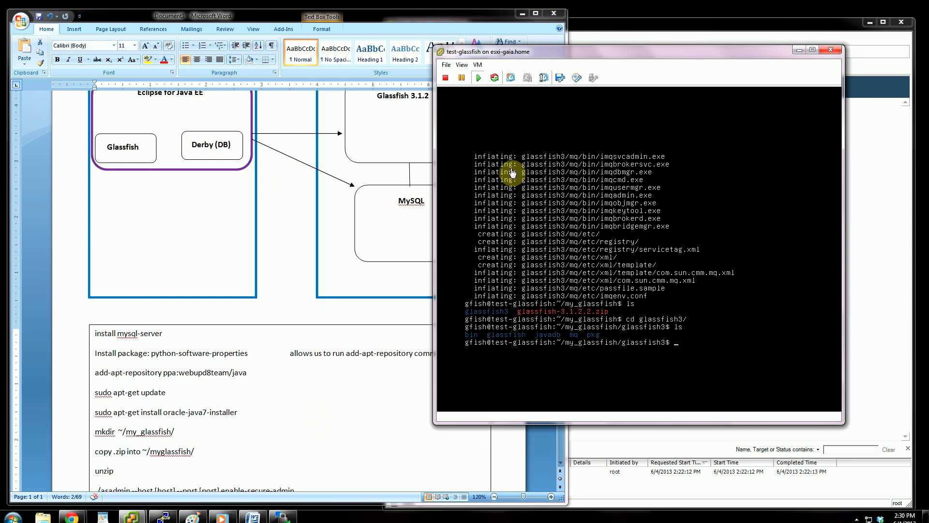
pyautogui.click(282, 517)
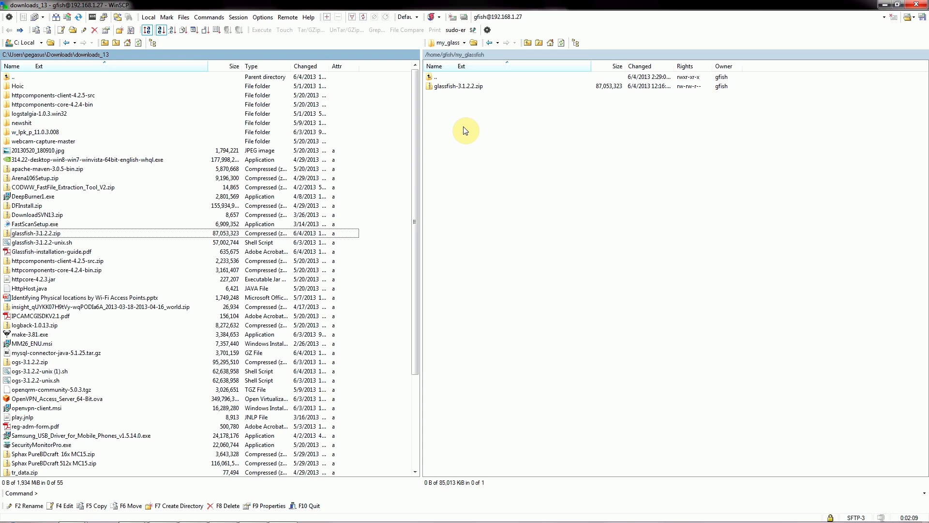
pyautogui.click(563, 44)
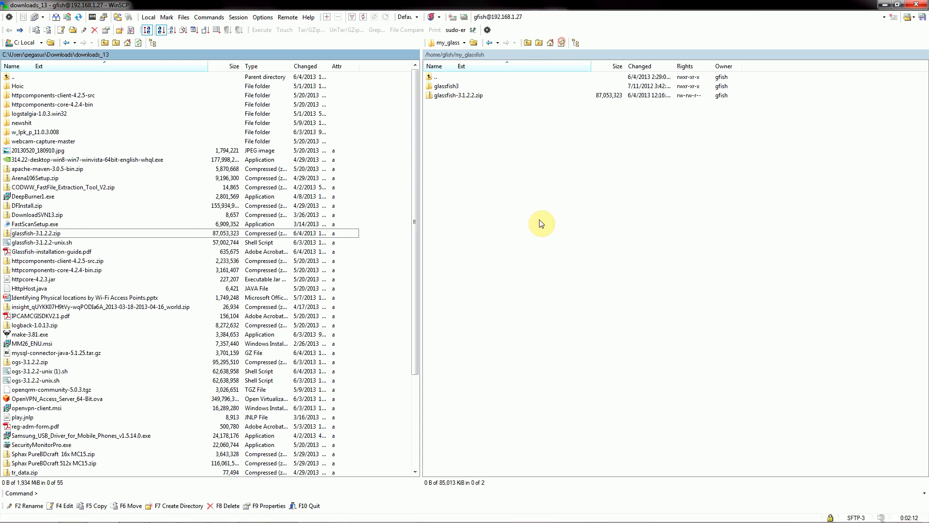
pyautogui.doubleClick(442, 90)
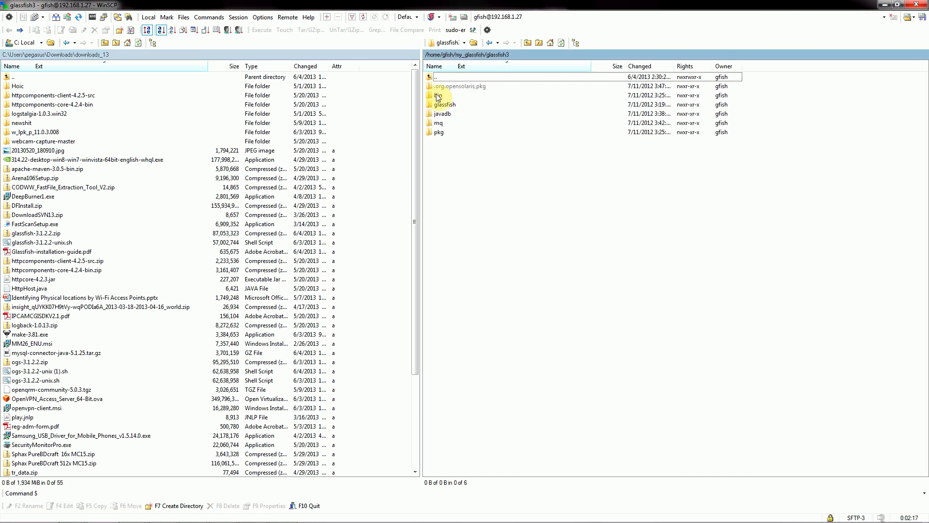
pyautogui.click(439, 108)
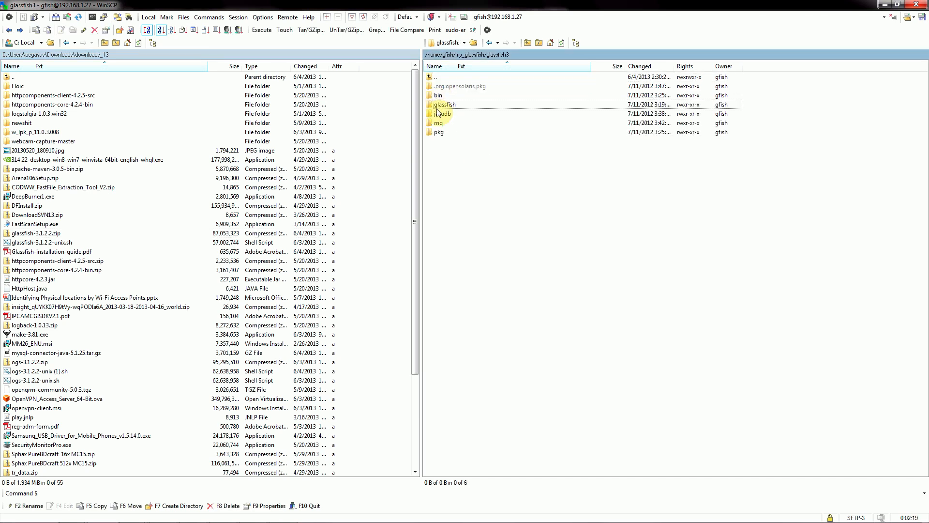
# Browse the remote glassfish3/glassfish directory and open its lib folder.
pyautogui.doubleClick(439, 107)
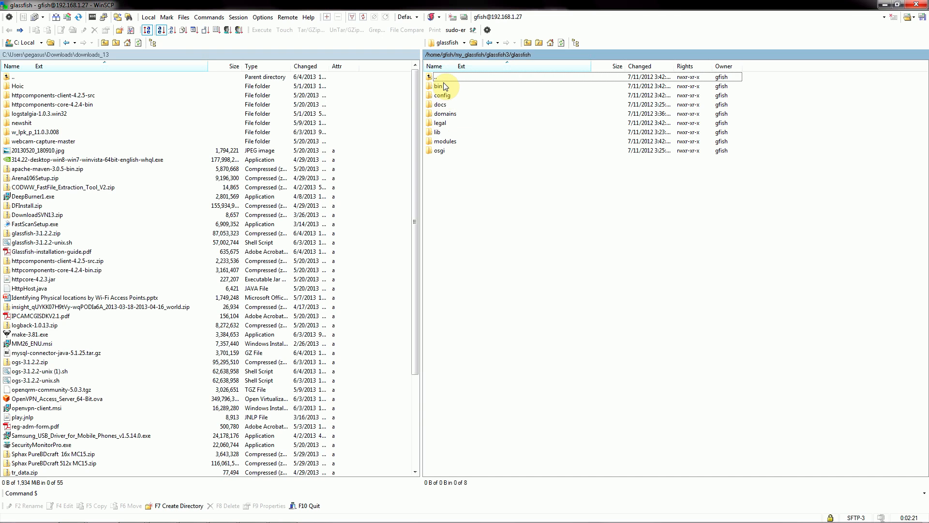
pyautogui.click(431, 135)
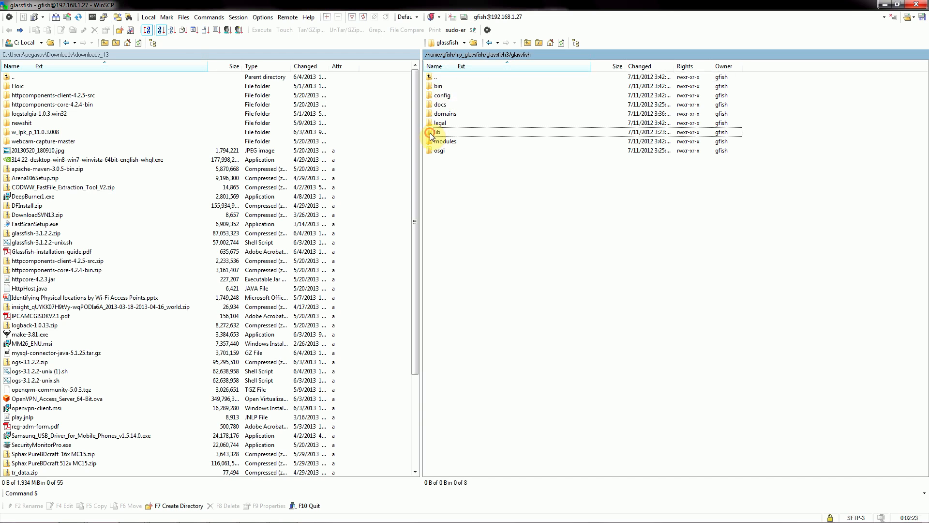
pyautogui.doubleClick(436, 136)
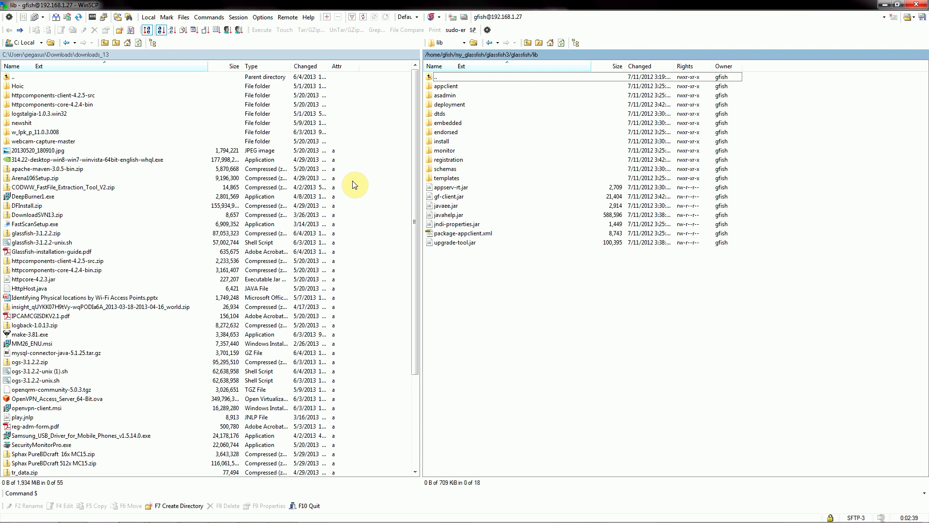
pyautogui.moveTo(414, 180); pyautogui.dragTo(392, 185)
# Switch to Chrome and download the platform-independent Connector/J 5.1.25 TAR archive from the MySQL site without logging in.
pyautogui.moveTo(114, 512)
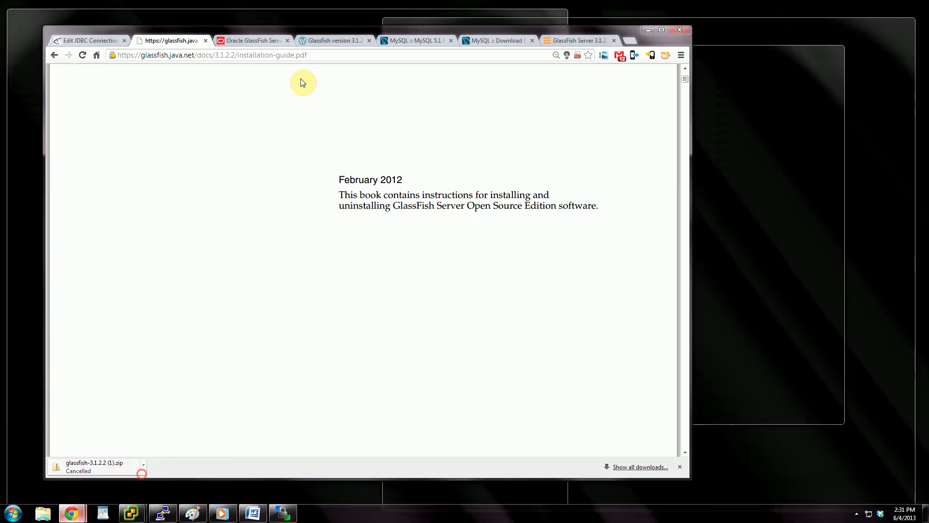
pyautogui.click(141, 472)
pyautogui.click(512, 39)
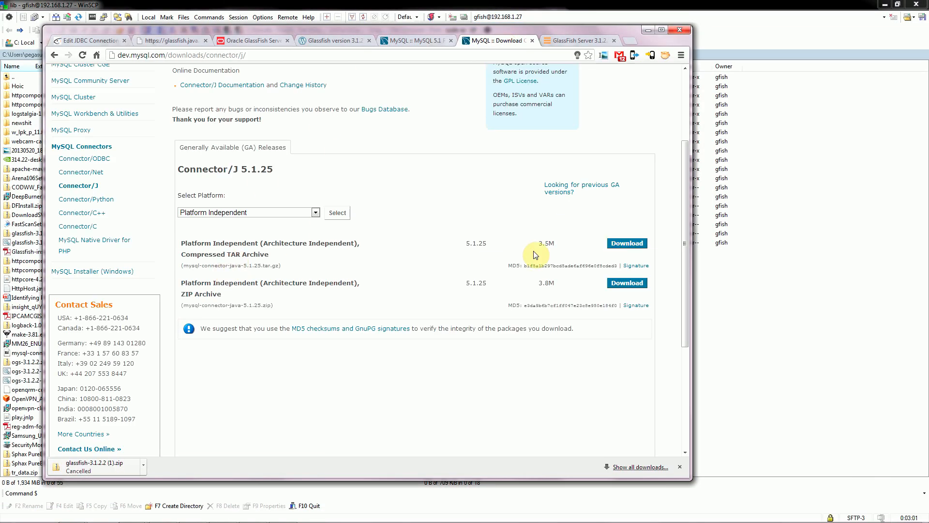
pyautogui.click(626, 244)
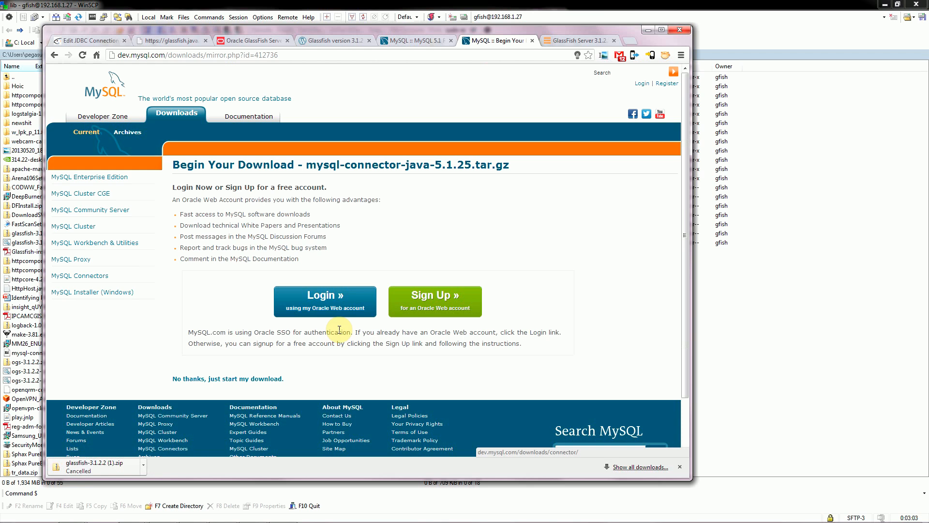
pyautogui.click(206, 381)
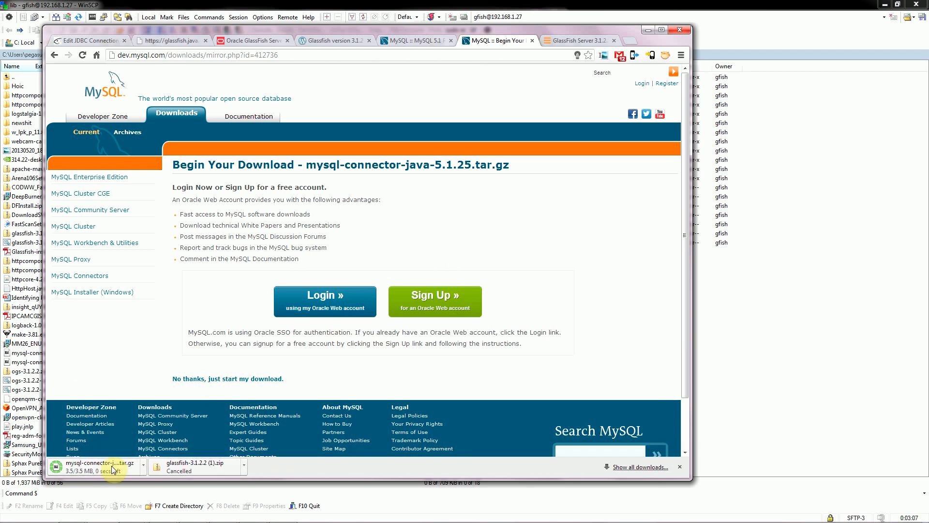
pyautogui.click(648, 31)
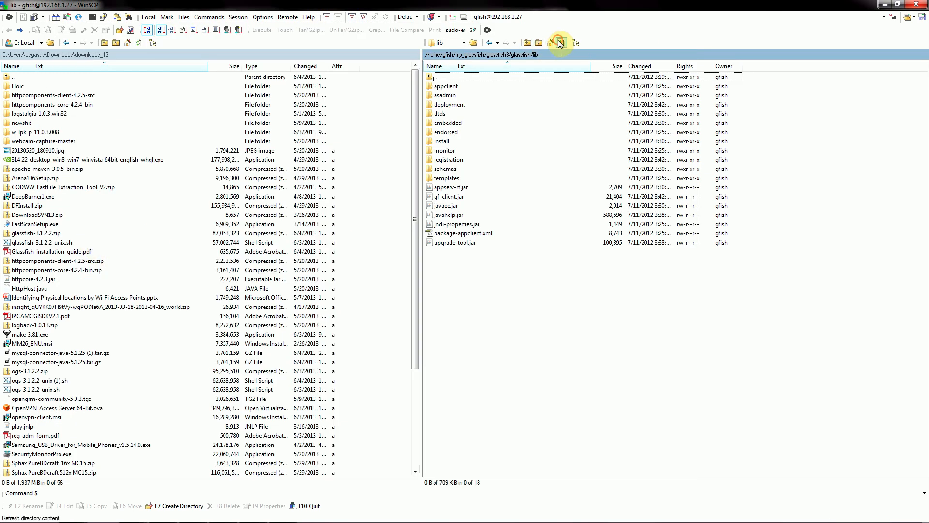
# Return the WinSCP remote side to my_glassfish and upload mysql-connector-java-5.1.25.tar.gz from the local downloads folder there.
pyautogui.click(52, 363)
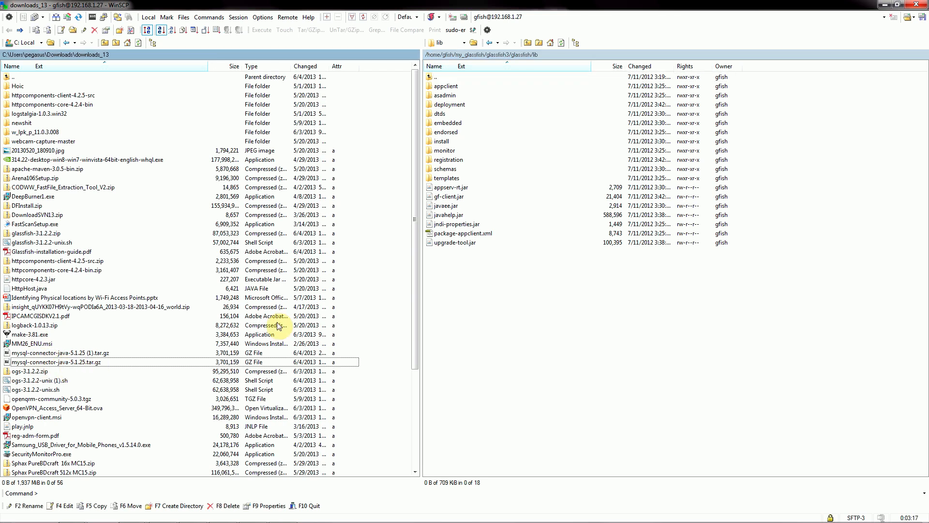
pyautogui.doubleClick(450, 79)
pyautogui.doubleClick(450, 78)
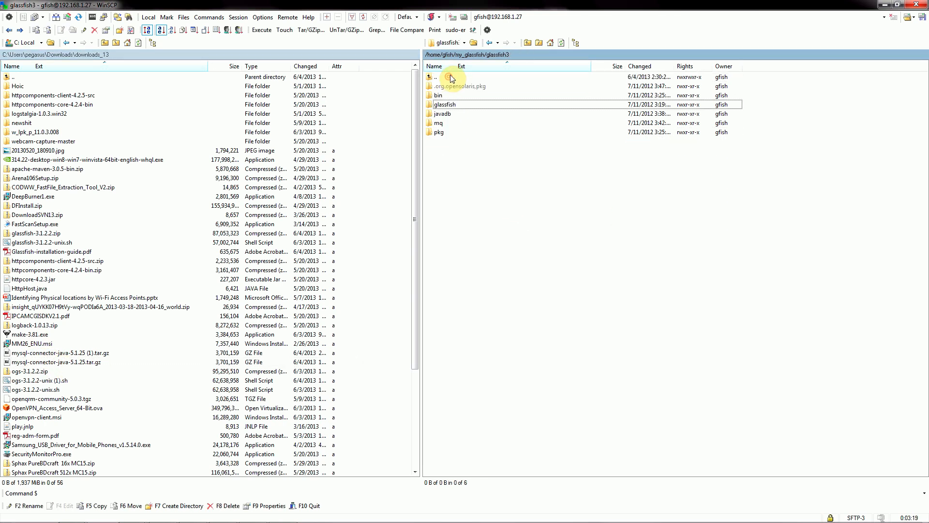
pyautogui.doubleClick(451, 77)
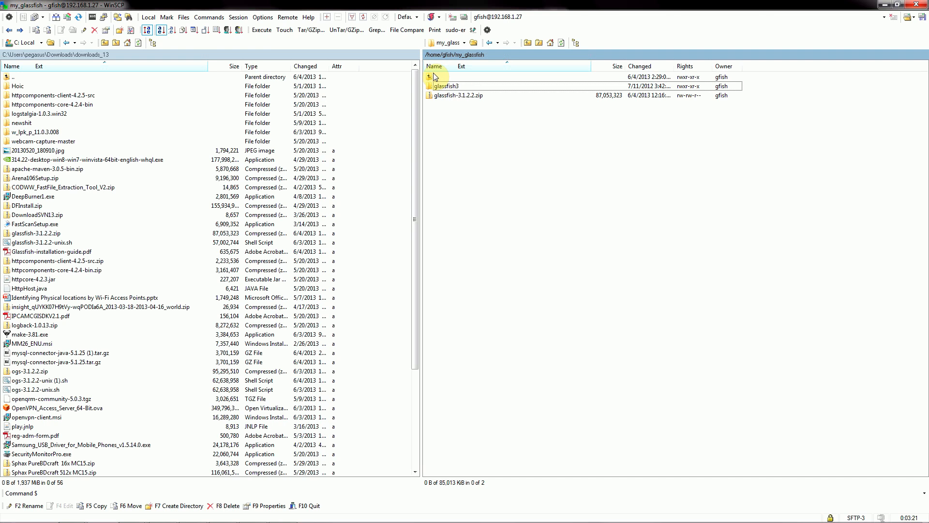
pyautogui.doubleClick(435, 77)
pyautogui.doubleClick(442, 96)
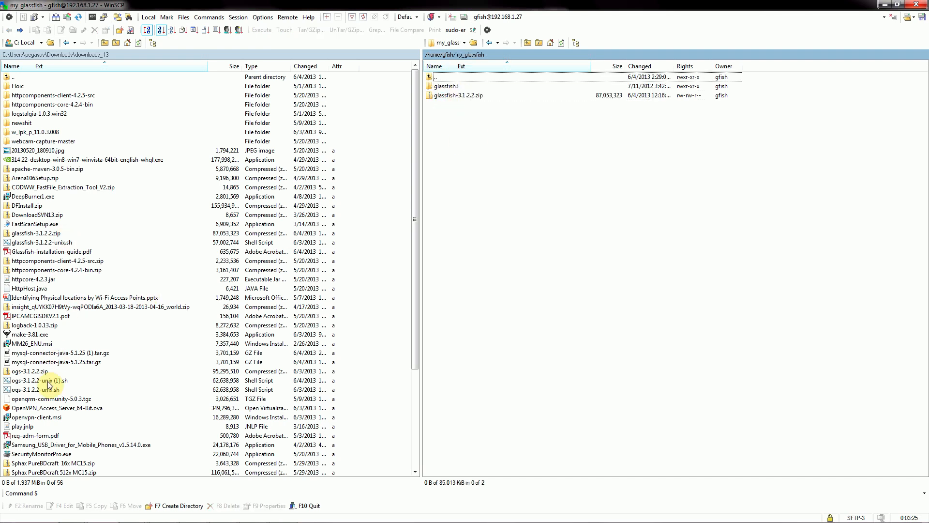
pyautogui.click(30, 363)
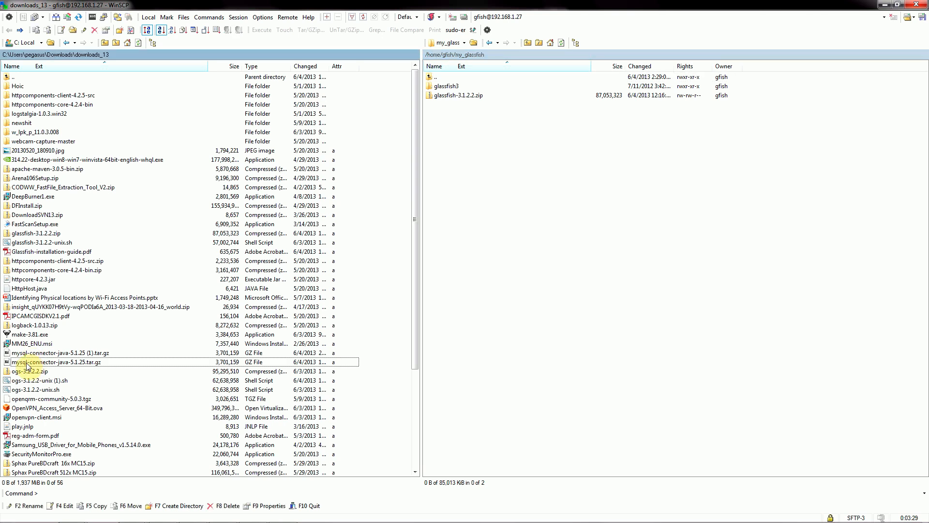
pyautogui.moveTo(31, 363); pyautogui.dragTo(508, 167)
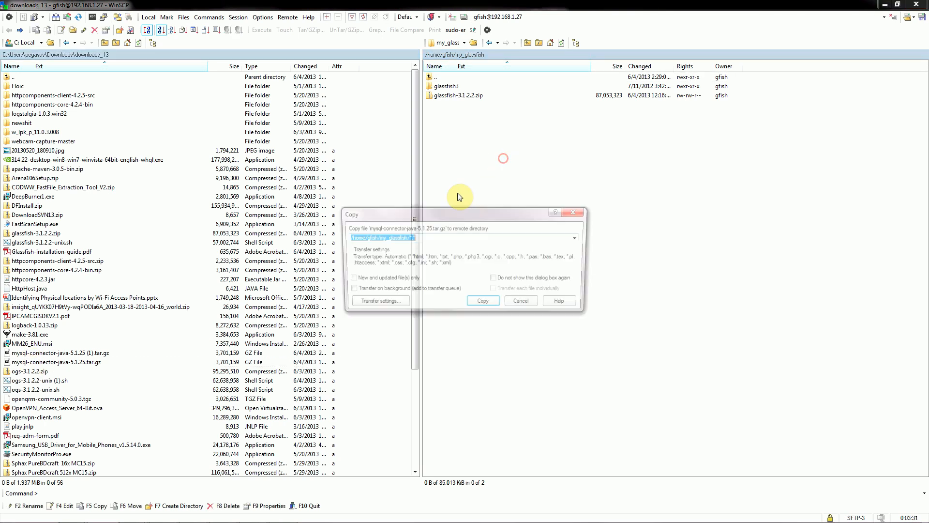
pyautogui.click(483, 304)
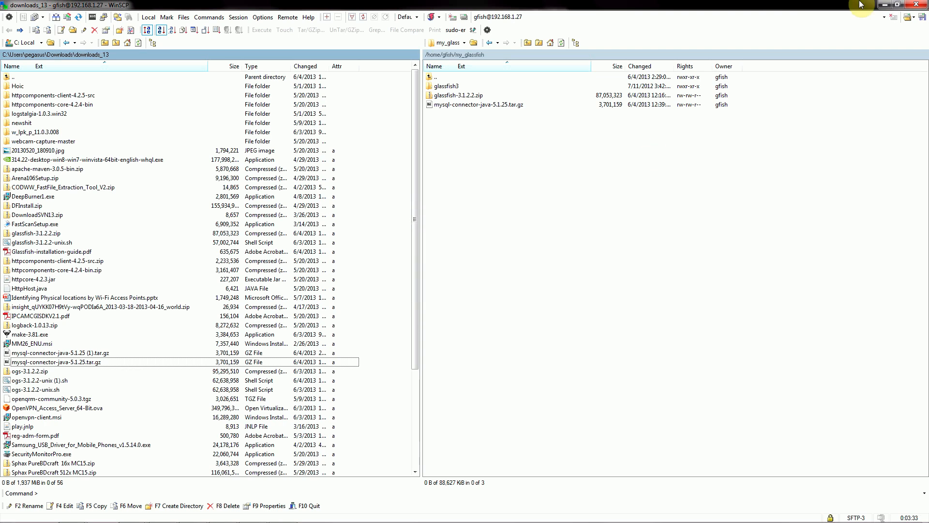
# Switch to the test-glassfish console, go up to my_glassfish with cd ../ and list its contents with ls.
pyautogui.click(885, 4)
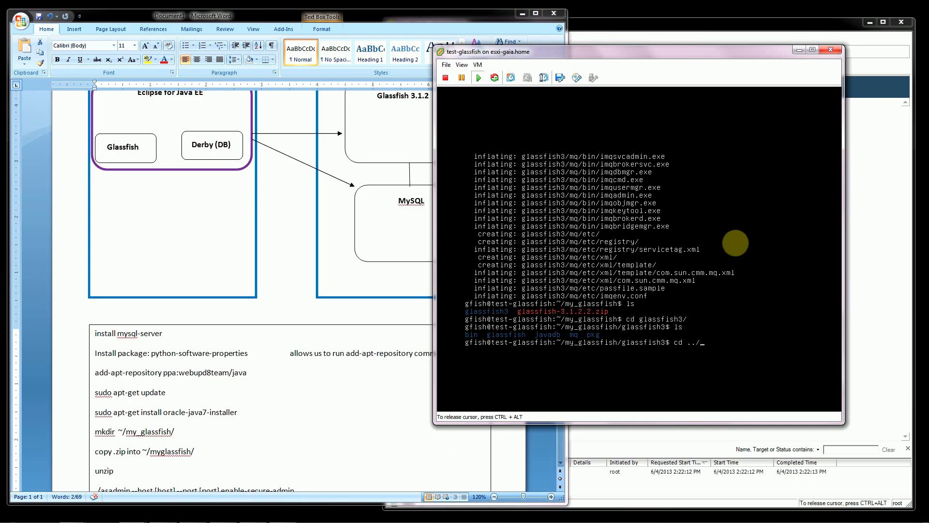
pyautogui.press('Return')
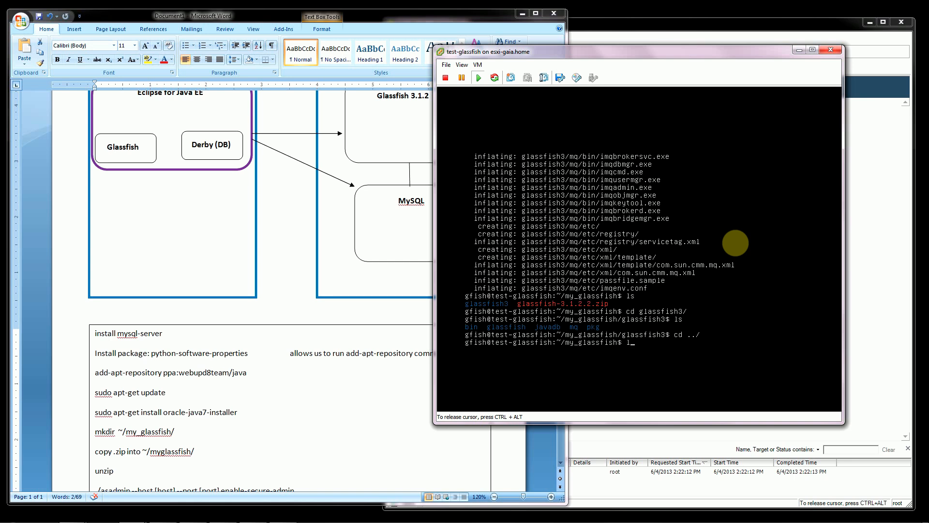
pyautogui.write('ls')
pyautogui.press('Return')
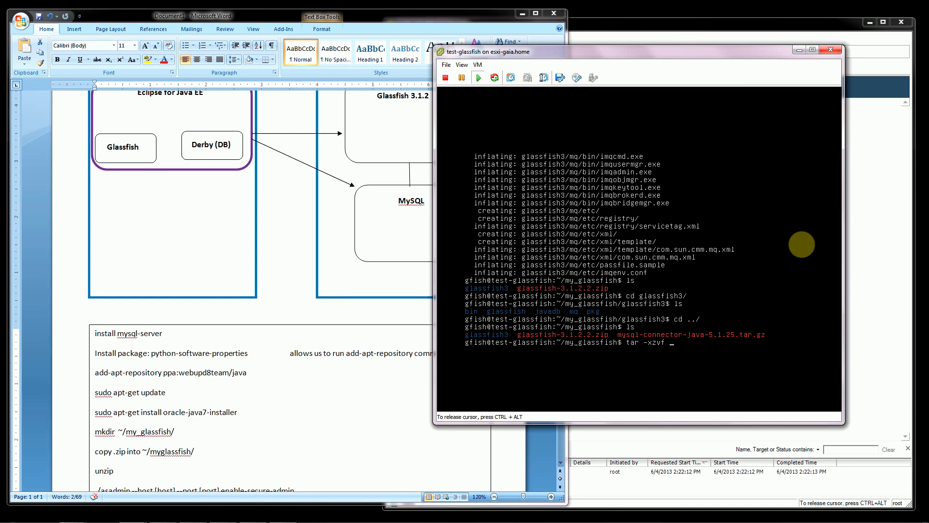
# Extract mysql-connector-java-5.1.25.tar.gz with tar -xzvf in my_glassfish and list the directory with ls.
pyautogui.write('m')
pyautogui.press('Tab')
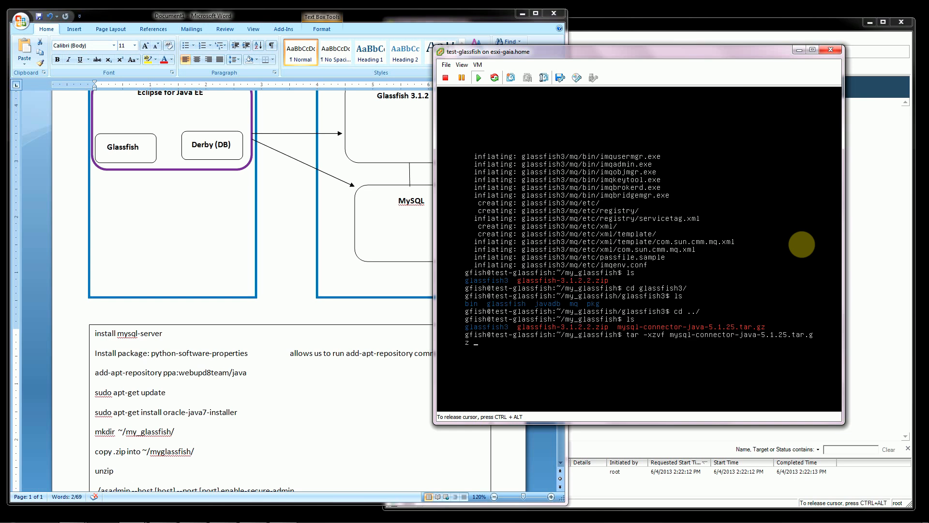
pyautogui.press('Return')
pyautogui.write('ls')
pyautogui.press('Return')
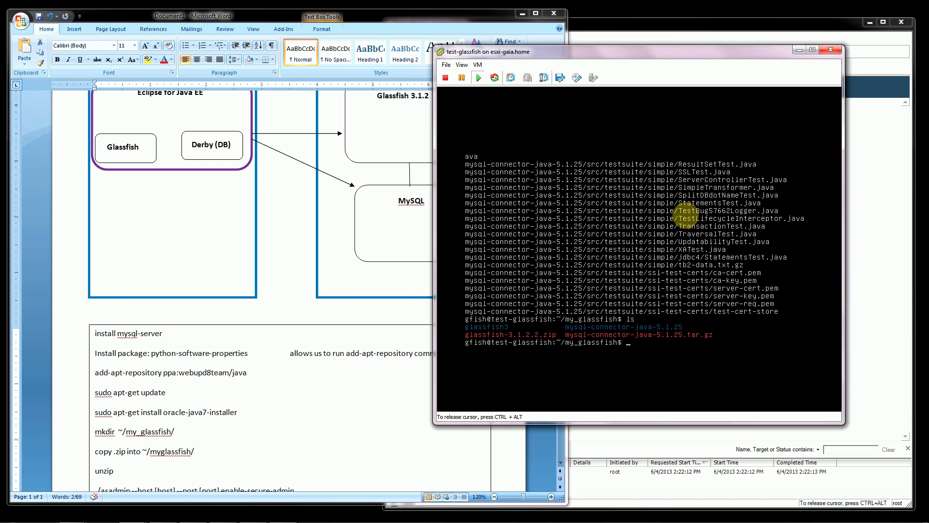
# Switch to WinSCP and open the extracted mysql-connector-java-5.1.25 folder in the remote my_glassfish directory.
pyautogui.click(799, 50)
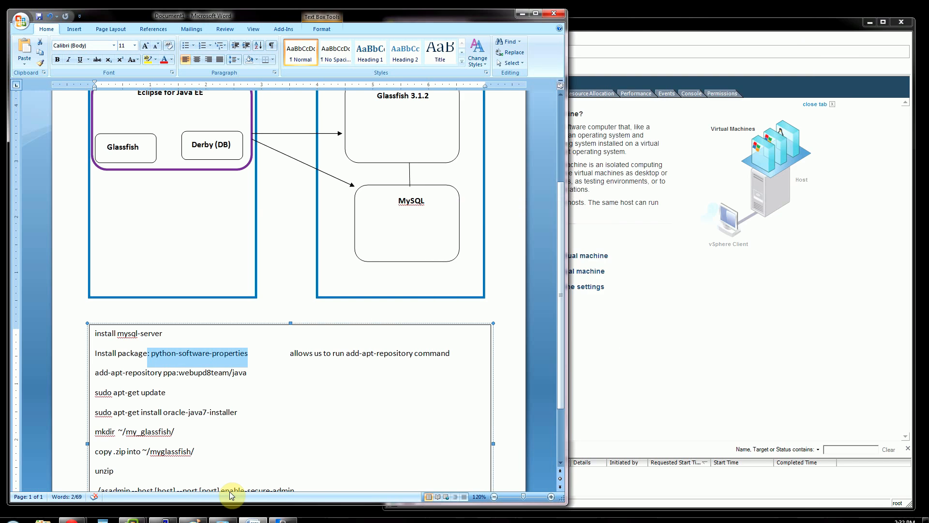
pyautogui.click(283, 512)
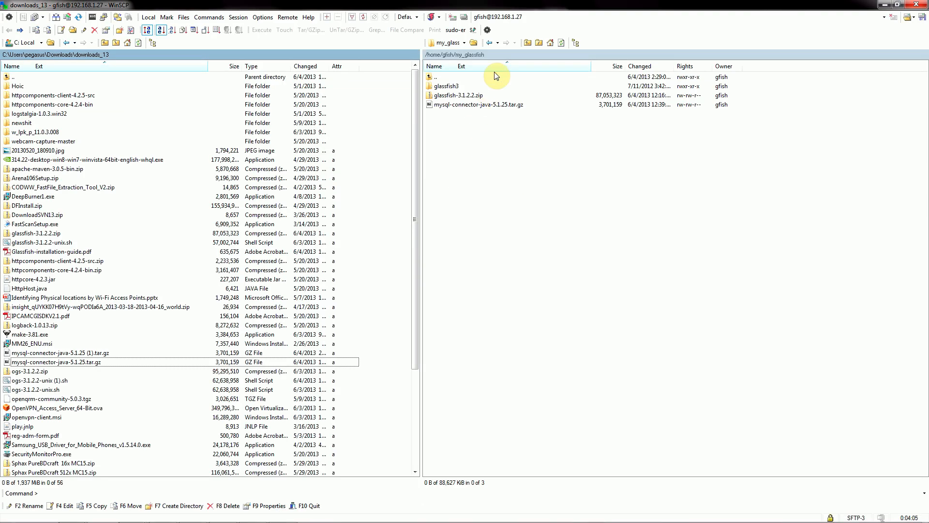
pyautogui.doubleClick(455, 96)
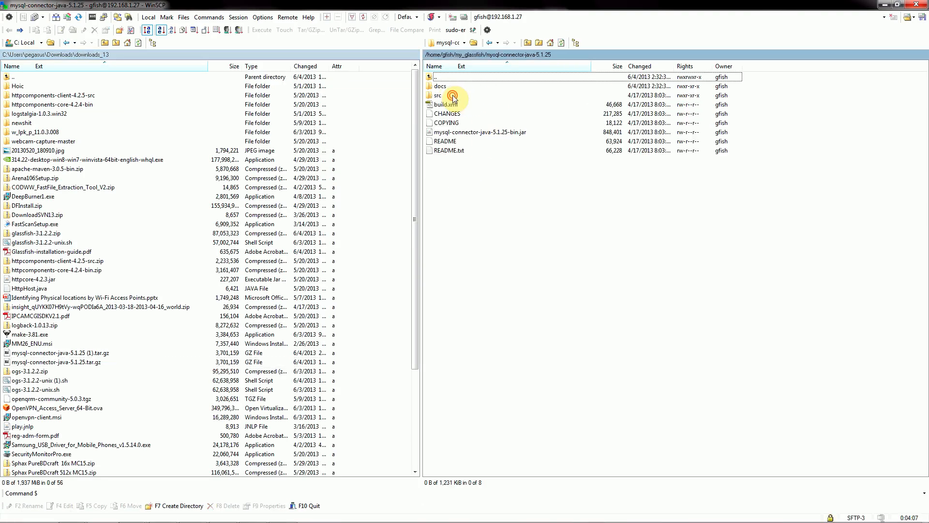
# Try to move mysql-connector-java-5.1.25-bin.jar to the remote directory /home/gfish/my_glassfish/glassfishv3/glassfish/lib.
pyautogui.click(455, 132)
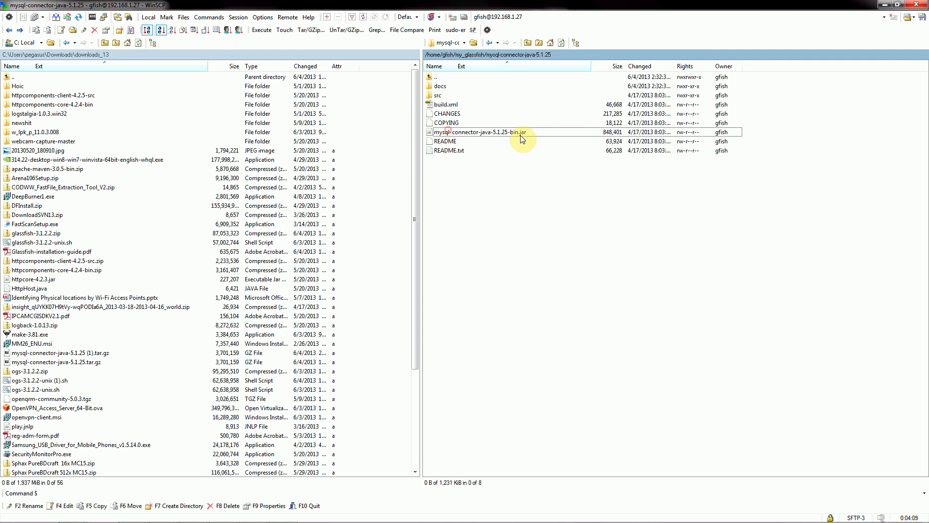
pyautogui.rightClick(457, 135)
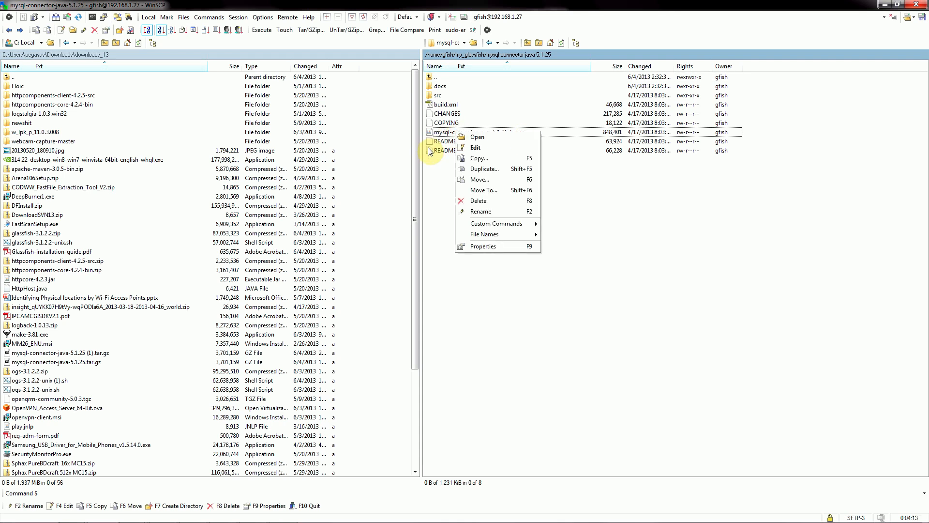
pyautogui.click(482, 191)
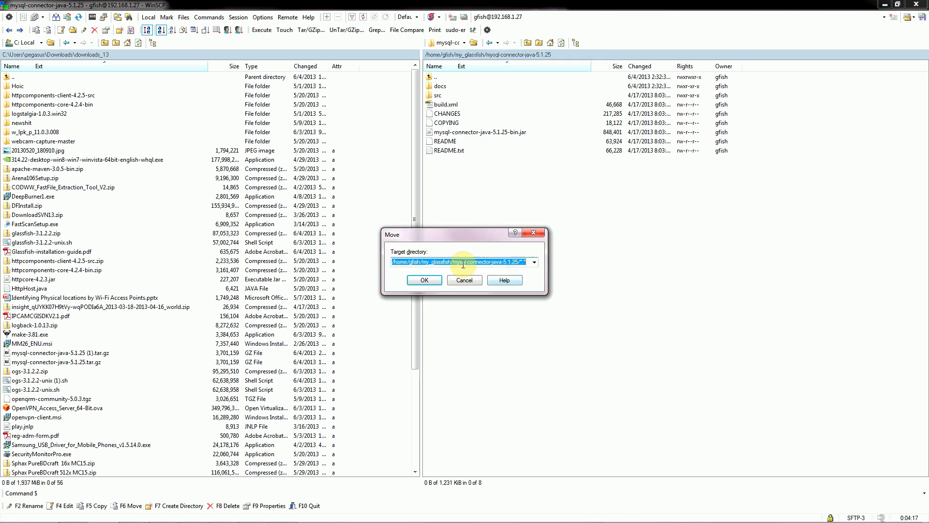
pyautogui.click(527, 262)
pyautogui.moveTo(515, 260); pyautogui.dragTo(459, 260)
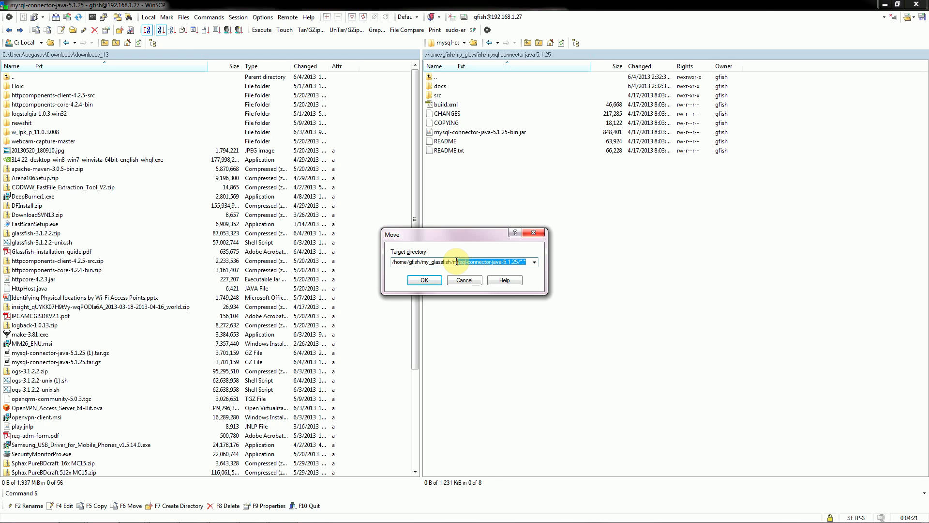
pyautogui.press('BackSpace')
pyautogui.write('glassfishv3/glassfish')
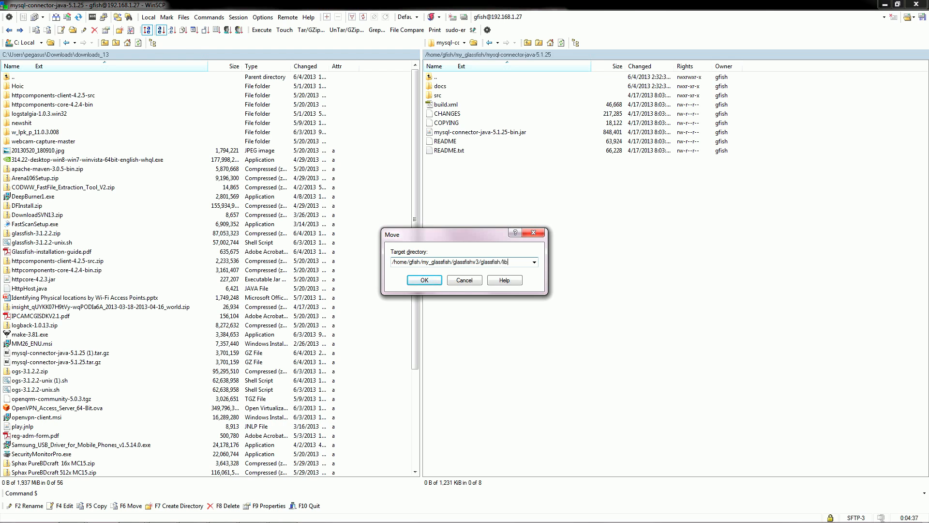
pyautogui.click(424, 280)
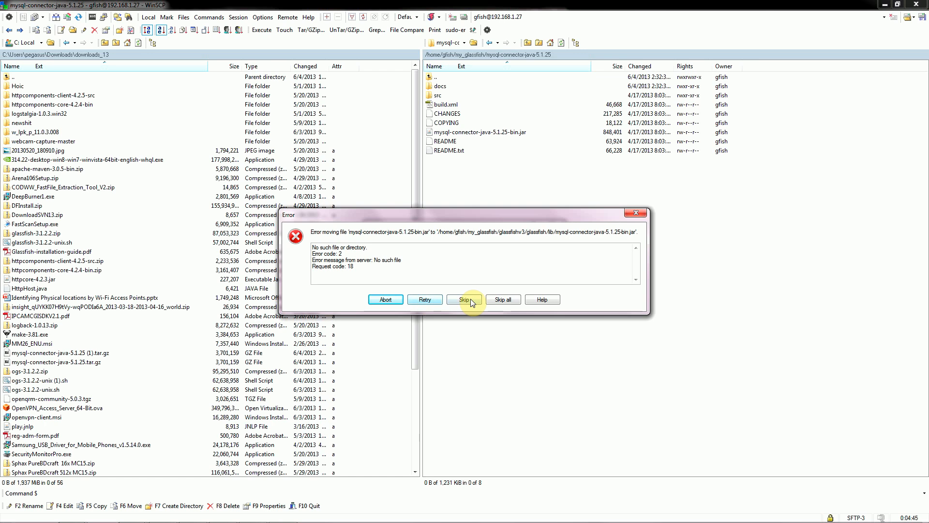
pyautogui.click(386, 299)
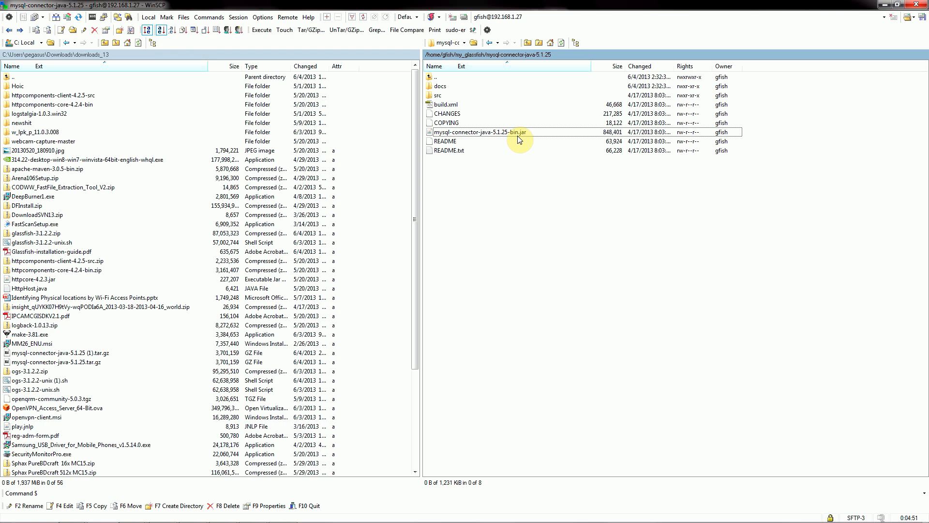
# Check the GlassFish directory name in the test-glassfish console listing and return to WinSCP.
pyautogui.moveTo(373, 521)
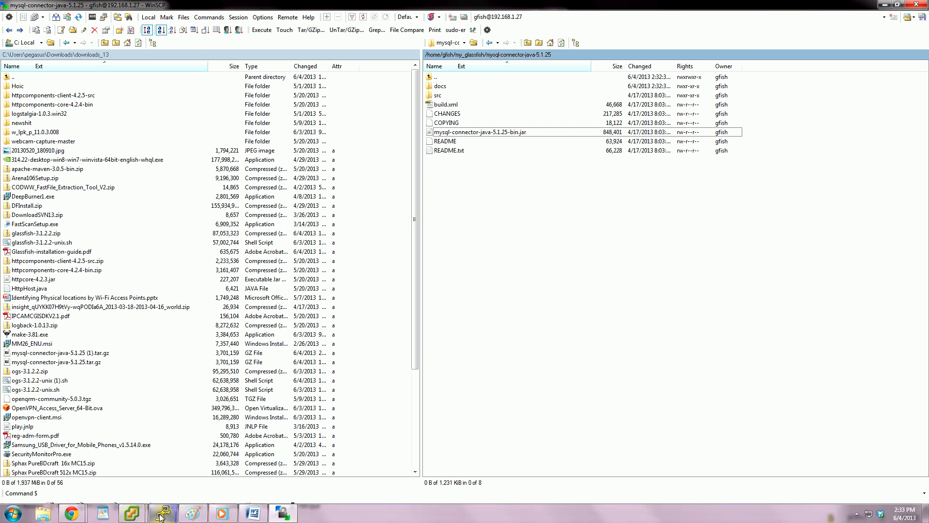
pyautogui.click(131, 513)
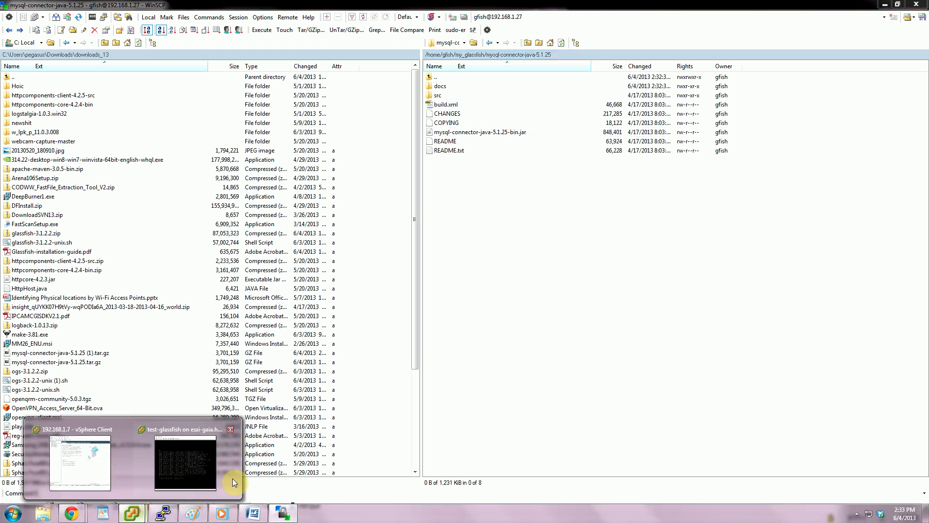
pyautogui.click(233, 478)
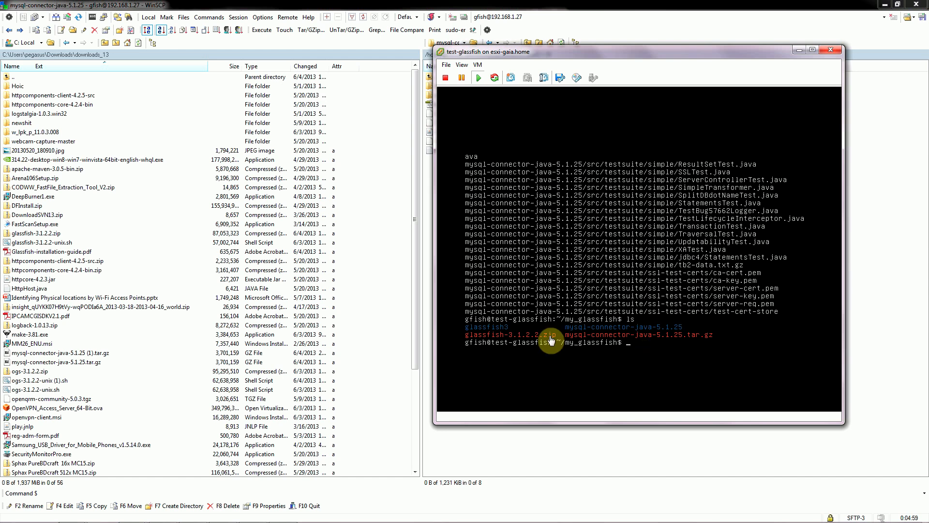
pyautogui.click(799, 49)
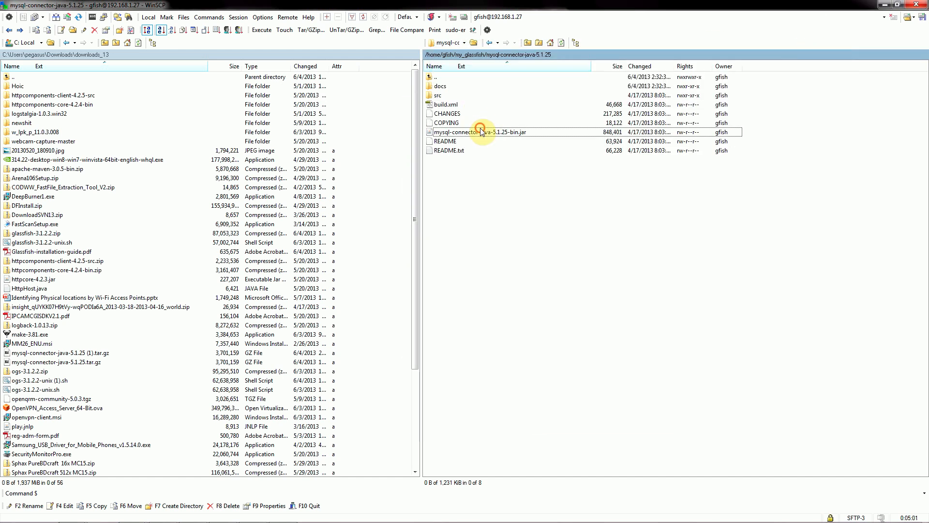
# Duplicate mysql-connector-java-5.1.25-bin.jar to the remote directory /home/gfish/my_glassfish/glassfish3/glassfish/lib/.
pyautogui.rightClick(480, 133)
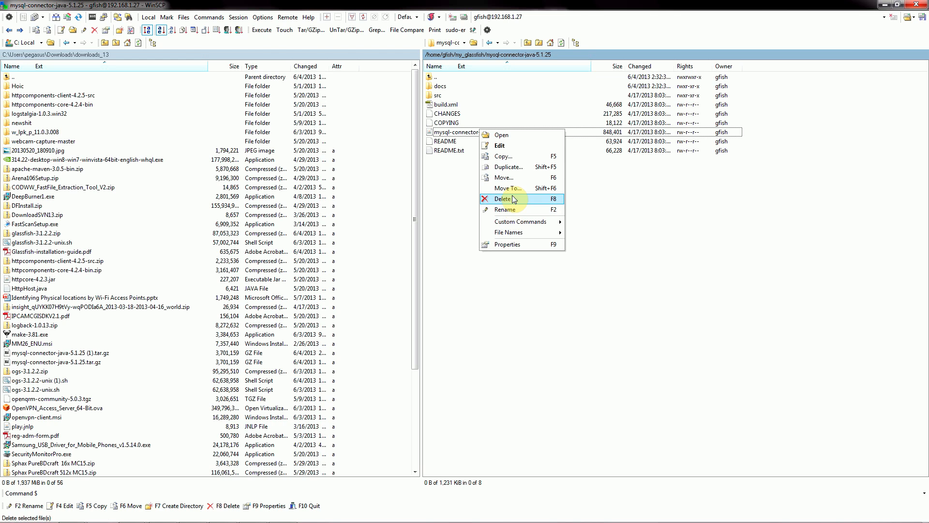
pyautogui.click(505, 168)
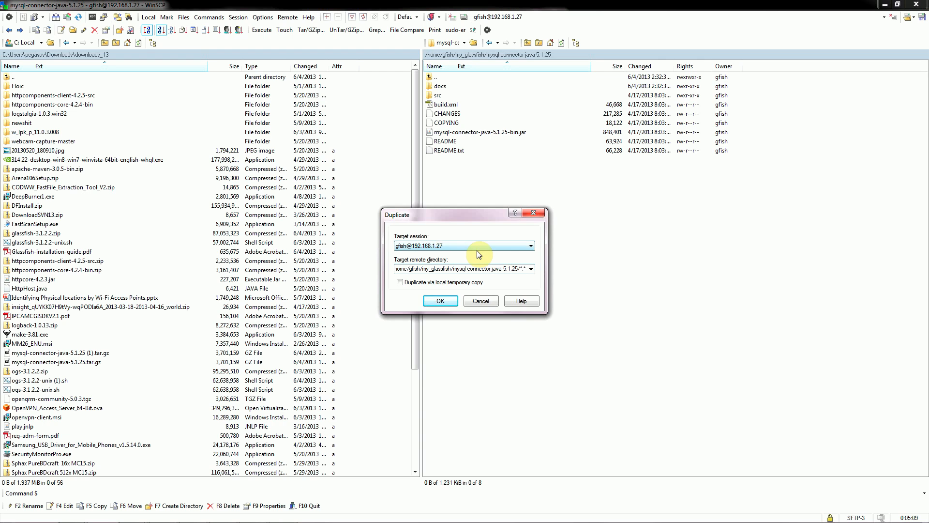
pyautogui.click(524, 268)
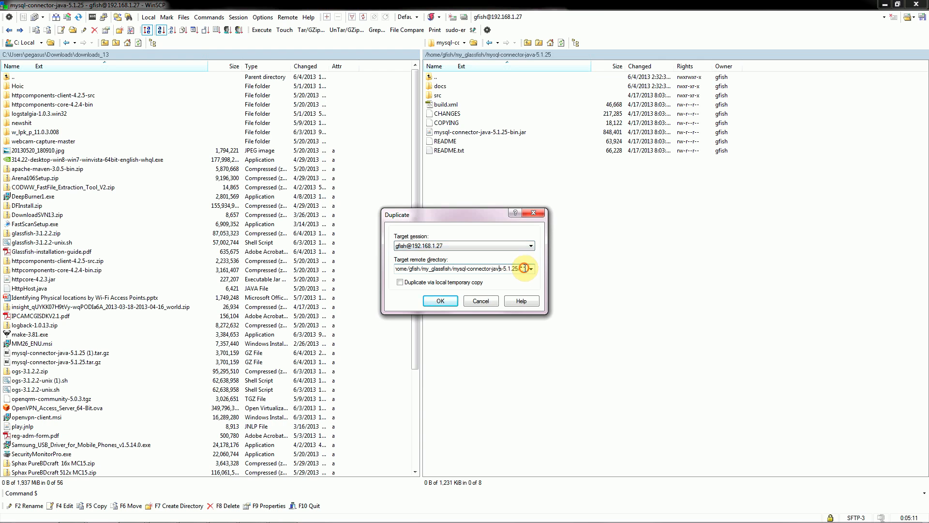
pyautogui.moveTo(525, 268); pyautogui.dragTo(454, 268)
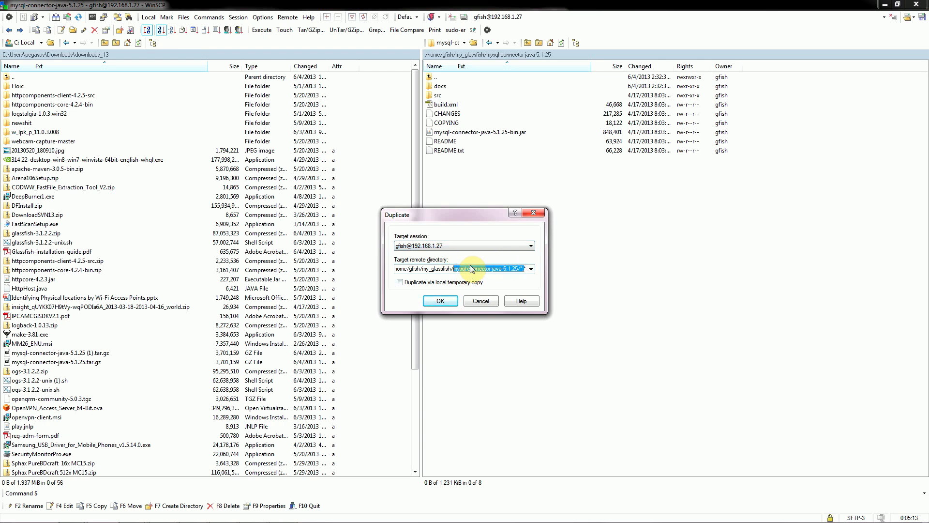
pyautogui.press('BackSpace')
pyautogui.write('glassfish3/glassfish')
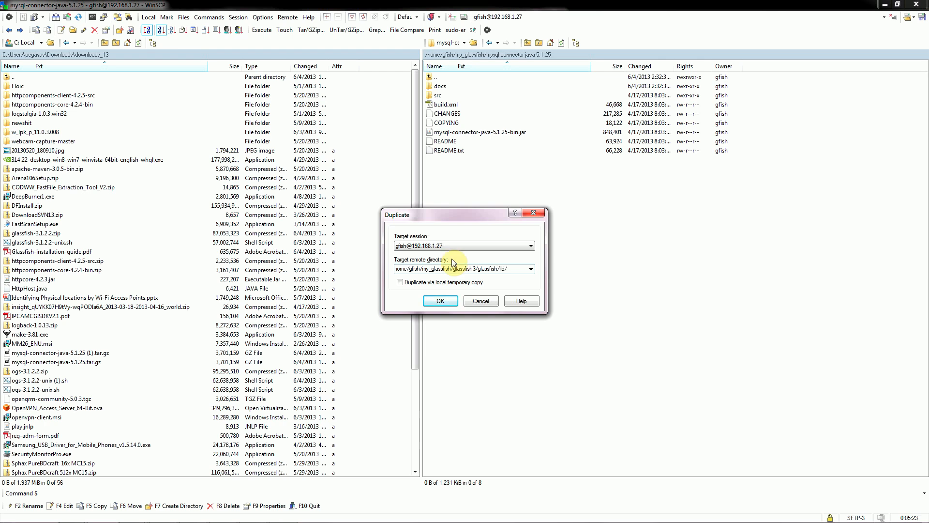
pyautogui.click(446, 303)
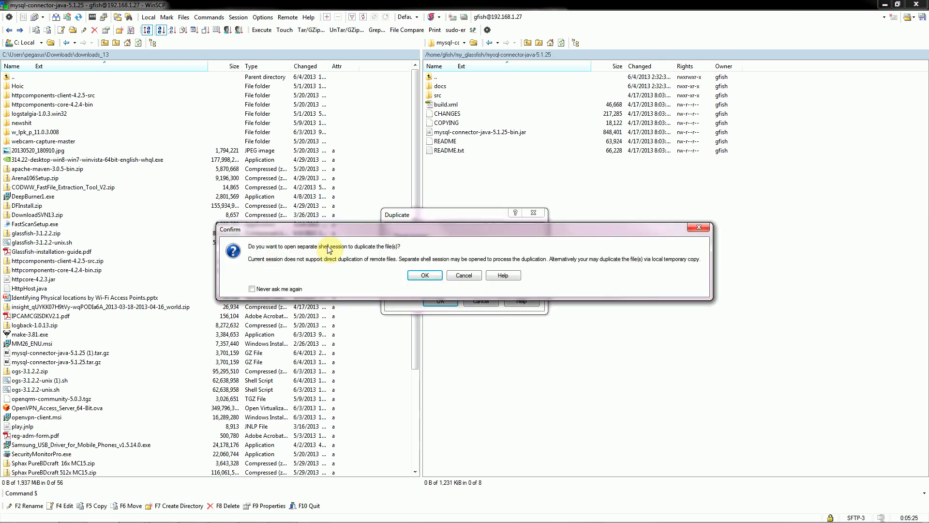
# Allow a separate shell session for the duplication and enter the account password.
pyautogui.click(422, 275)
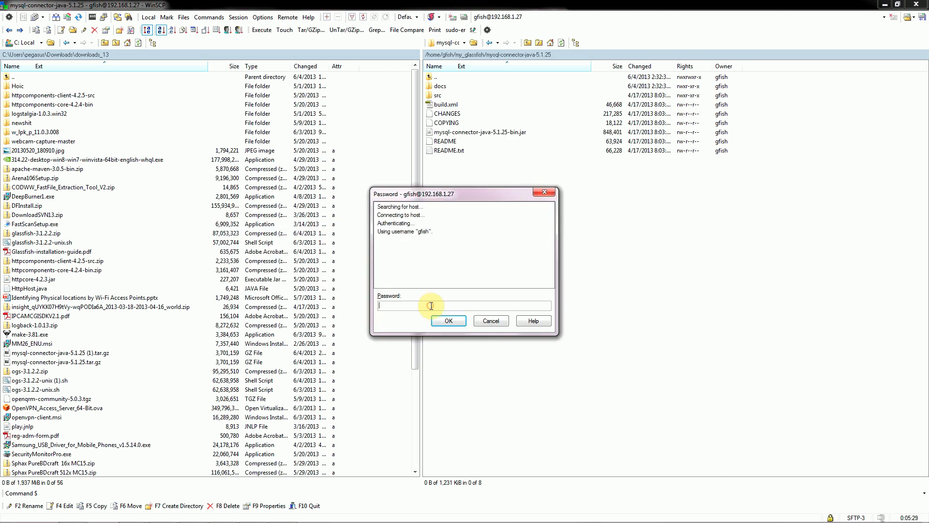
pyautogui.write('•••••••')
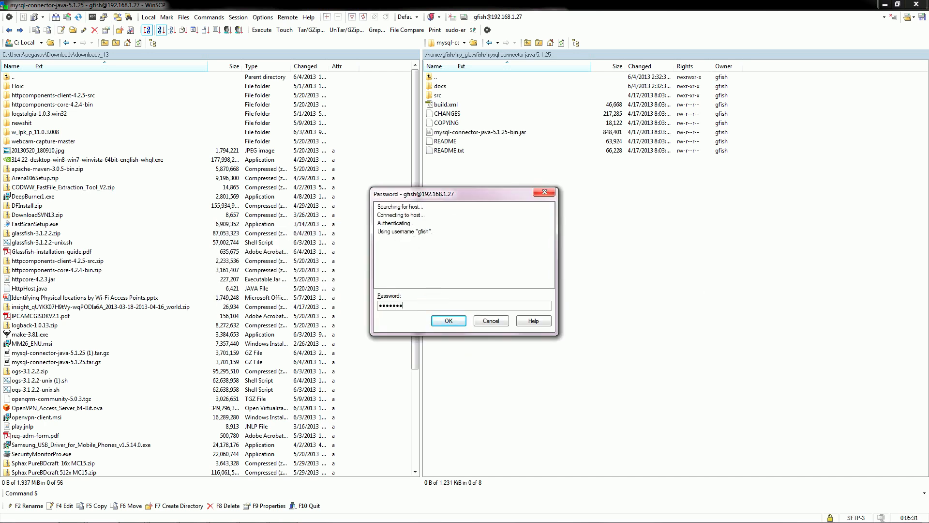
pyautogui.write('•')
pyautogui.press('Return')
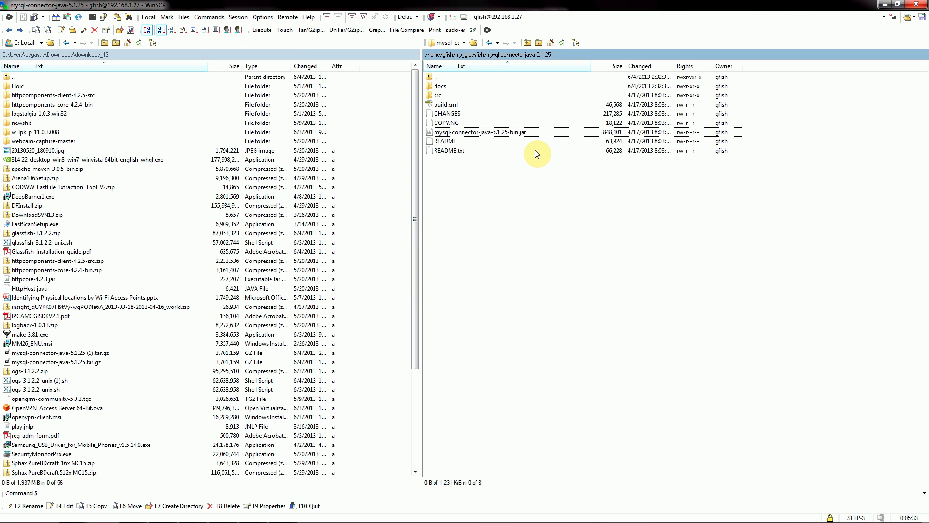
# Open the remote my_glassfish/glassfish3/glassfish/lib folder and check it for mysql-connector-java-5.1.25-bin.jar.
pyautogui.click(441, 77)
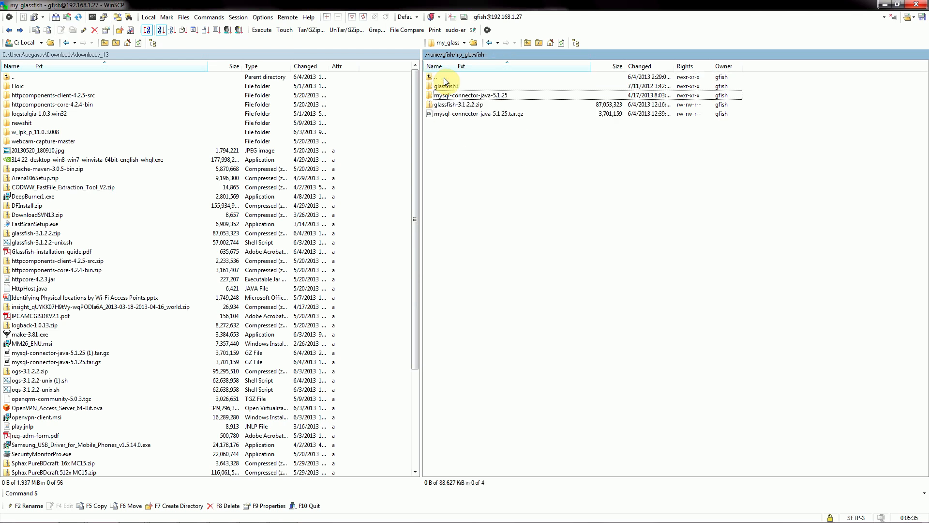
pyautogui.doubleClick(445, 84)
pyautogui.doubleClick(443, 96)
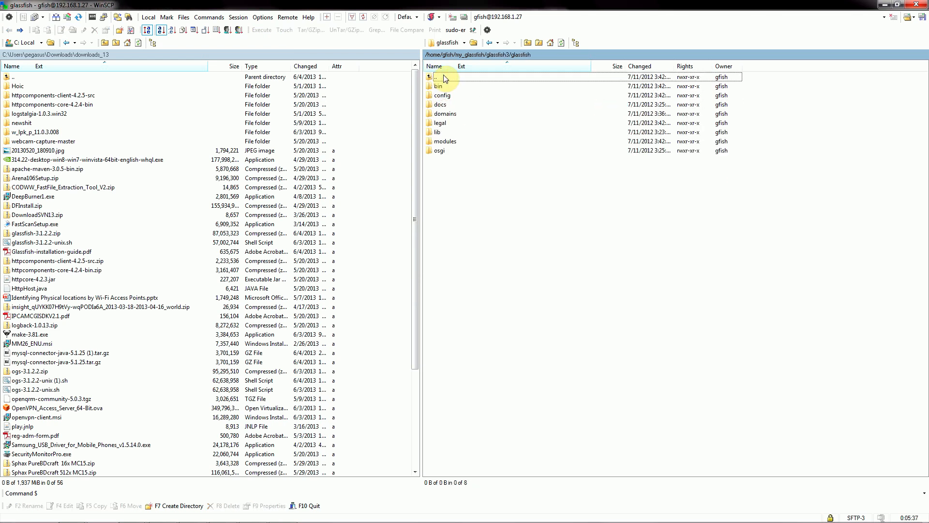
pyautogui.doubleClick(441, 132)
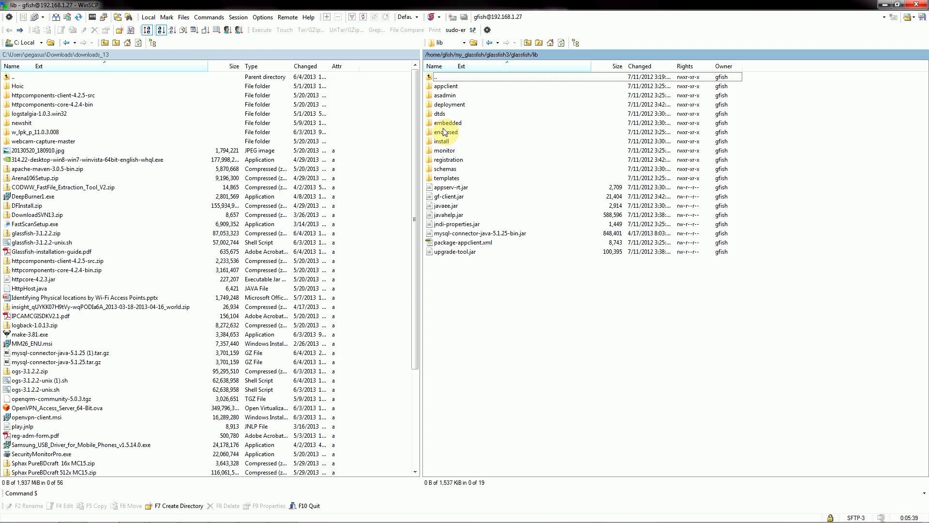
pyautogui.click(448, 234)
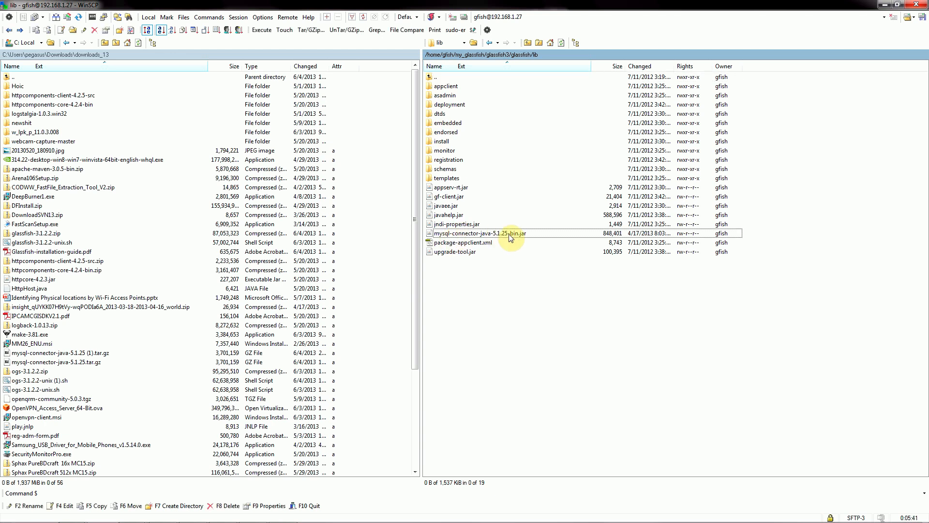
# Minimize WinSCP, bring up the test-glassfish console and review the remaining setup steps in the Word notes.
pyautogui.click(881, 5)
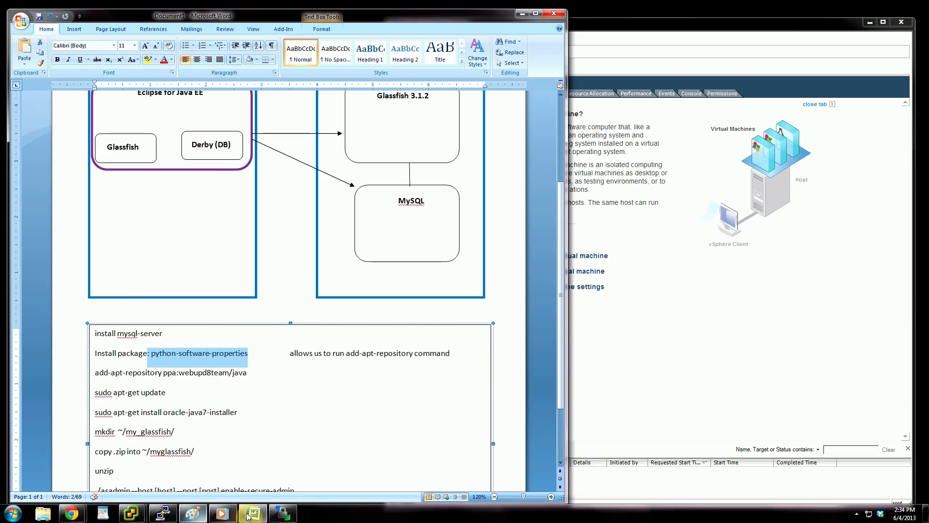
pyautogui.click(132, 513)
pyautogui.click(222, 477)
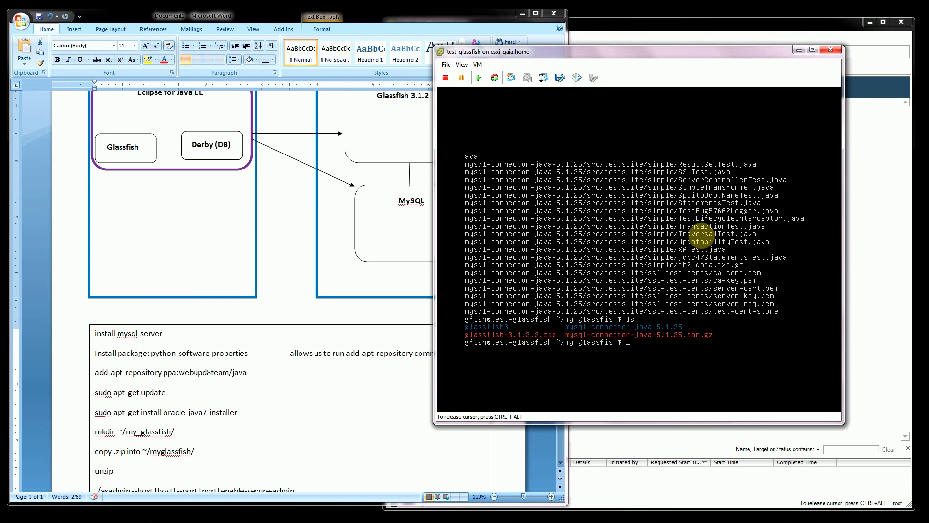
pyautogui.click(291, 467)
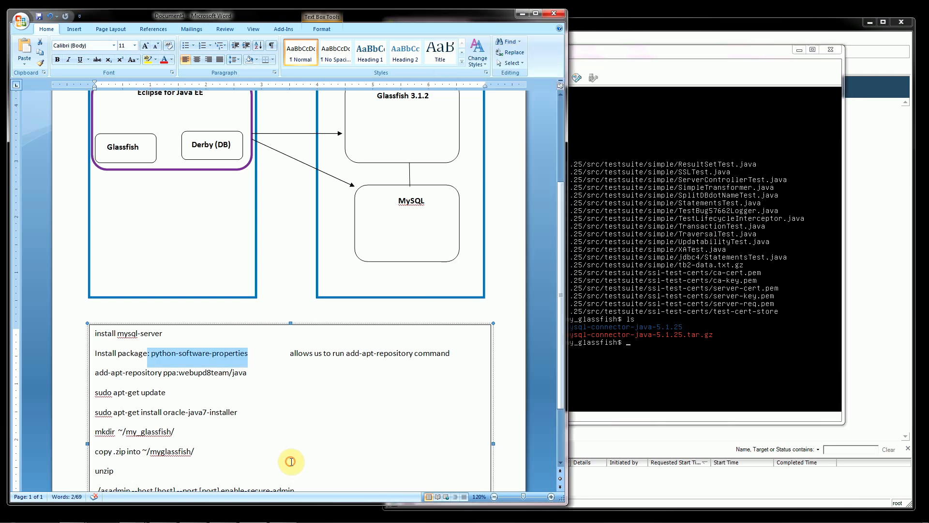
pyautogui.scroll(-2, 292, 462)
pyautogui.scroll(-2, 293, 463)
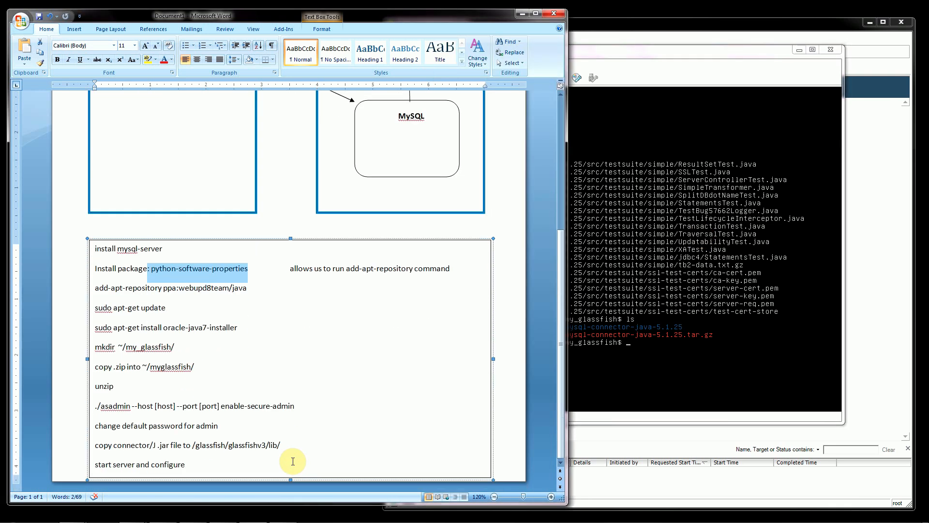
# In the test-glassfish console, change into glassfish3/bin and list its contents with ls.
pyautogui.click(631, 375)
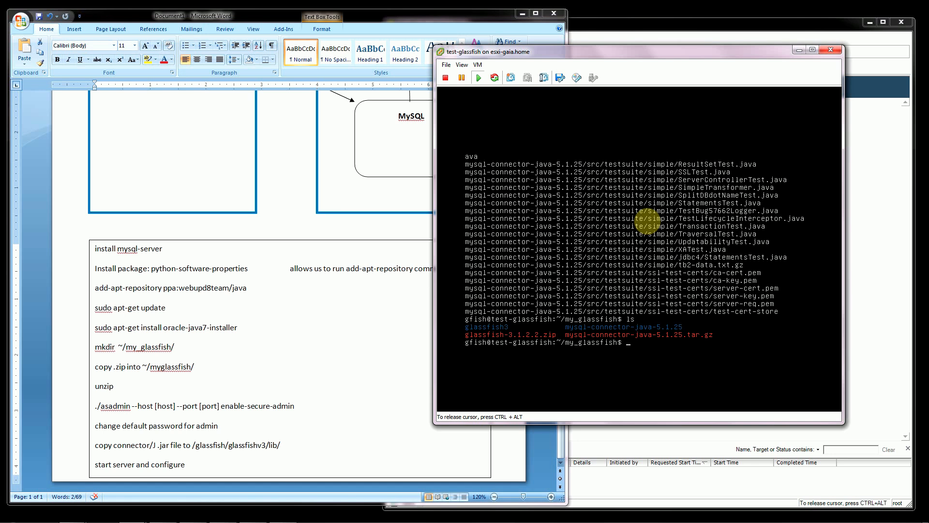
pyautogui.write('cd glass')
pyautogui.press('Tab')
pyautogui.press('Return')
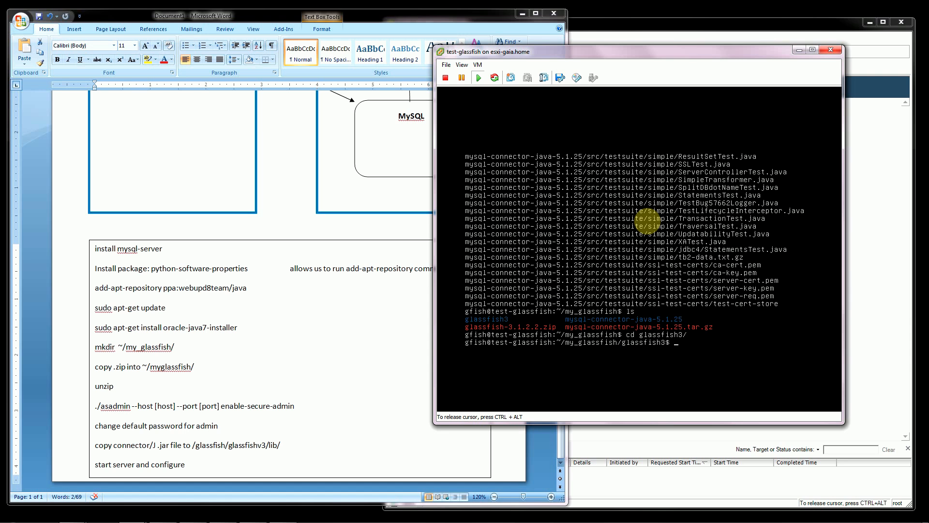
pyautogui.write('cd b')
pyautogui.press('Tab')
pyautogui.press('Return')
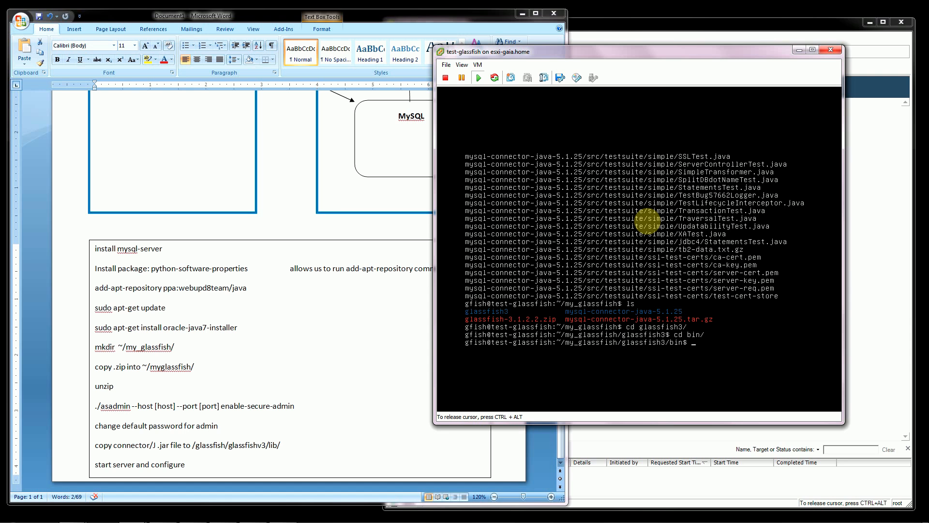
pyautogui.write('ls')
pyautogui.press('Return')
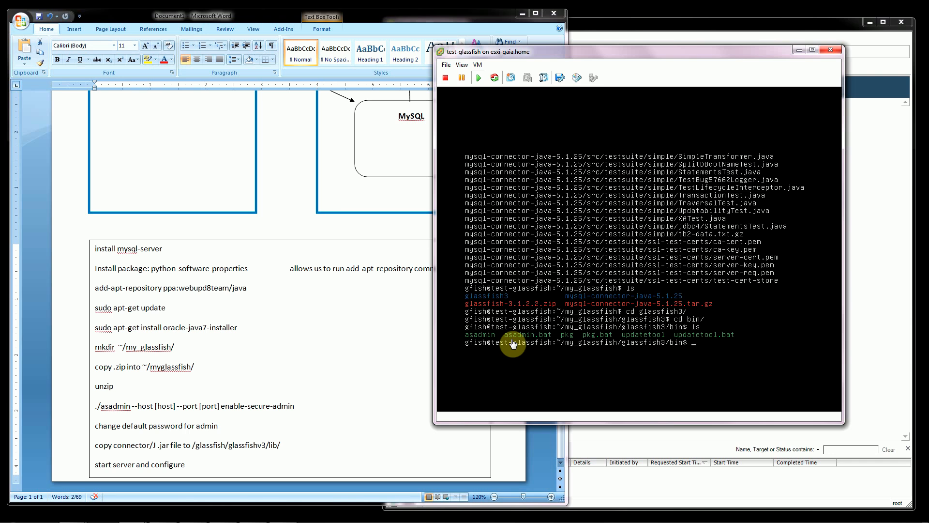
# Start ./asadmin and view its help, interrupt it to return to the shell, and clear the console.
pyautogui.click(704, 346)
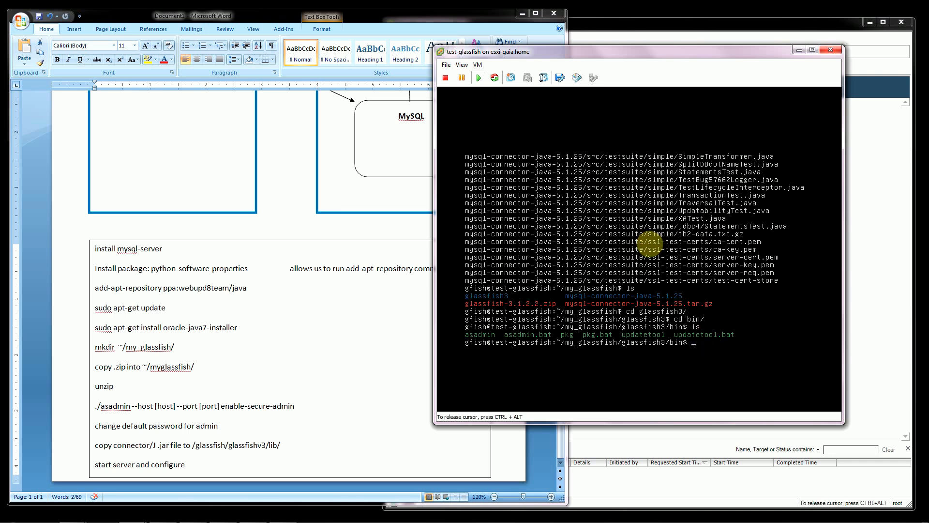
pyautogui.write('./asadmin')
pyautogui.press('Return')
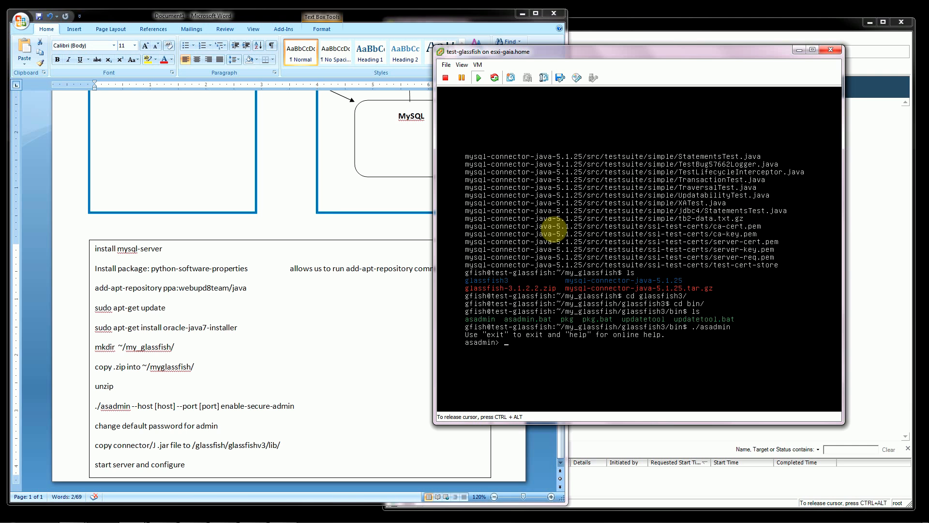
pyautogui.write('help')
pyautogui.press('Return')
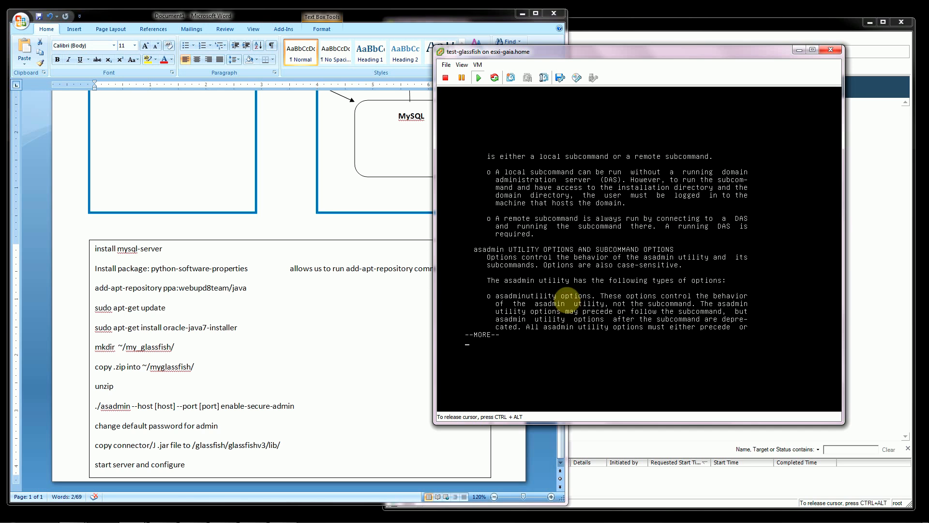
pyautogui.hotkey('ctrl', 'c')
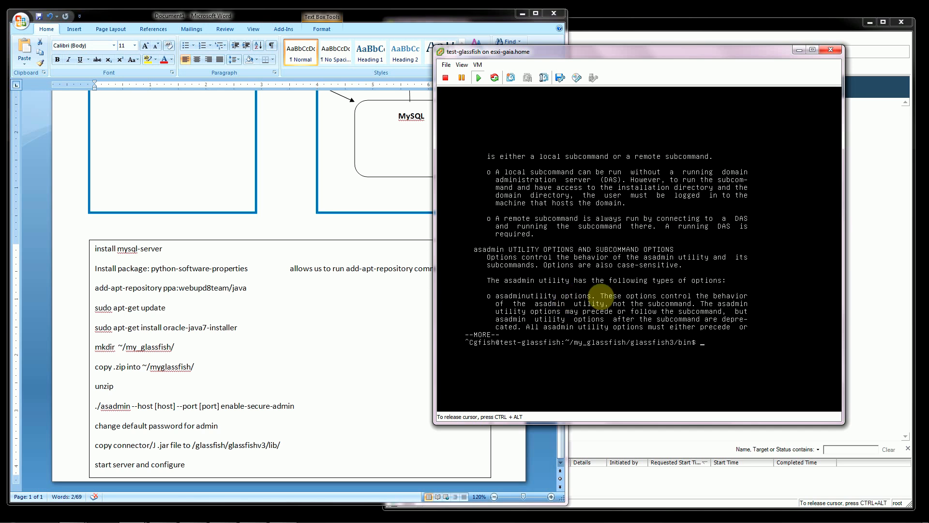
pyautogui.write('clear')
pyautogui.press('Return')
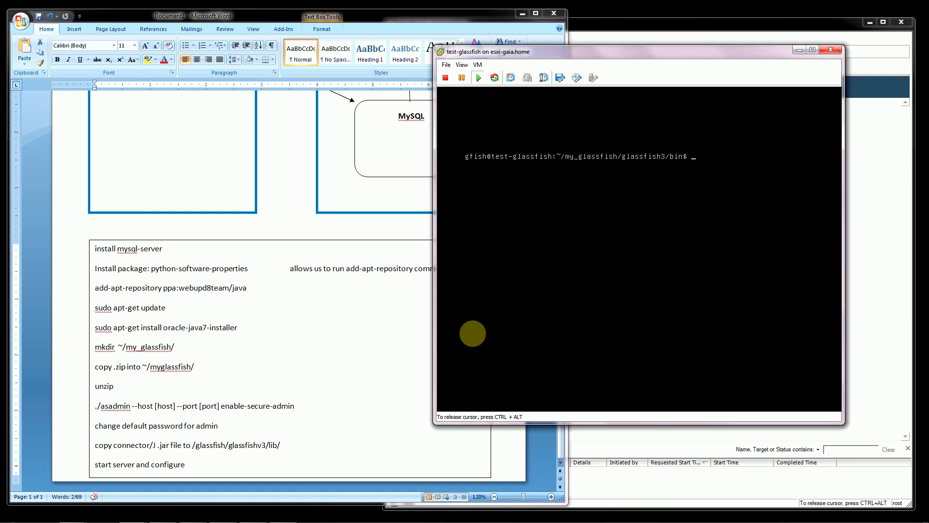
# Release the console cursor and highlight the line "change default password for admin" in the Word notes.
pyautogui.hotkey('ctrl', 'alt')
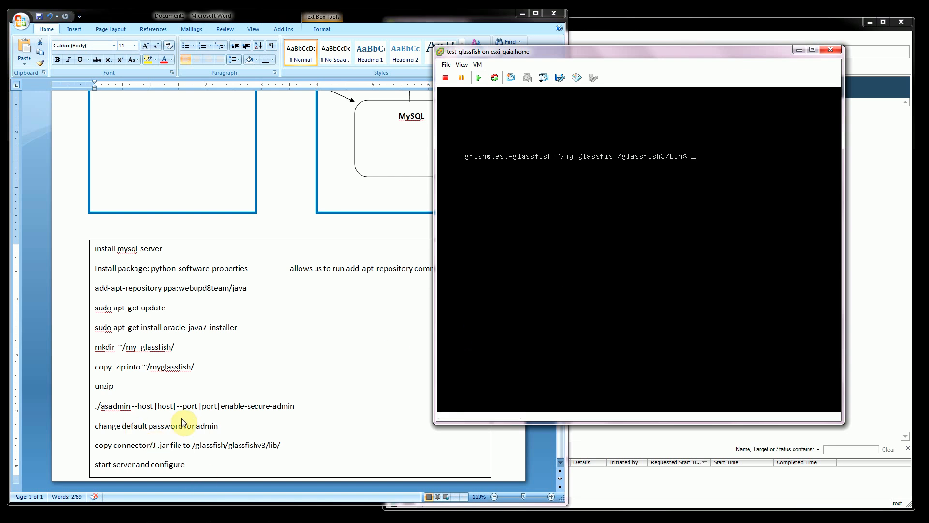
pyautogui.click(204, 421)
pyautogui.moveTo(218, 424); pyautogui.dragTo(96, 424)
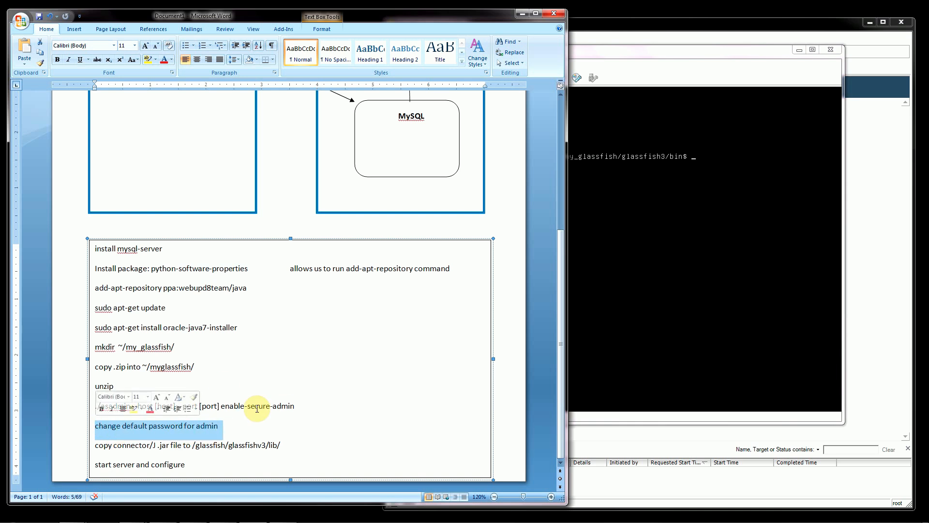
# In the console, run ./asadmin change-admin-password for user admin, entering the current admin password and the new one twice.
pyautogui.click(698, 221)
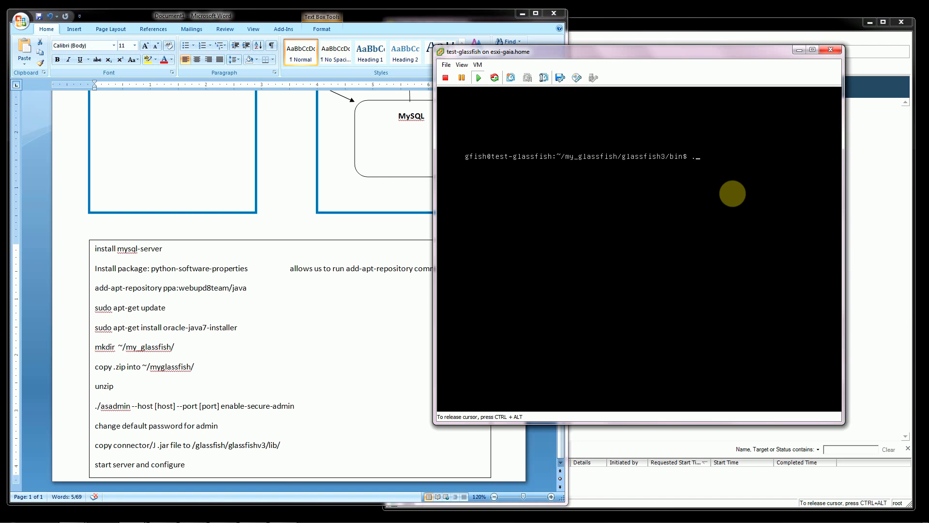
pyautogui.write('./asadmin change-admin-password')
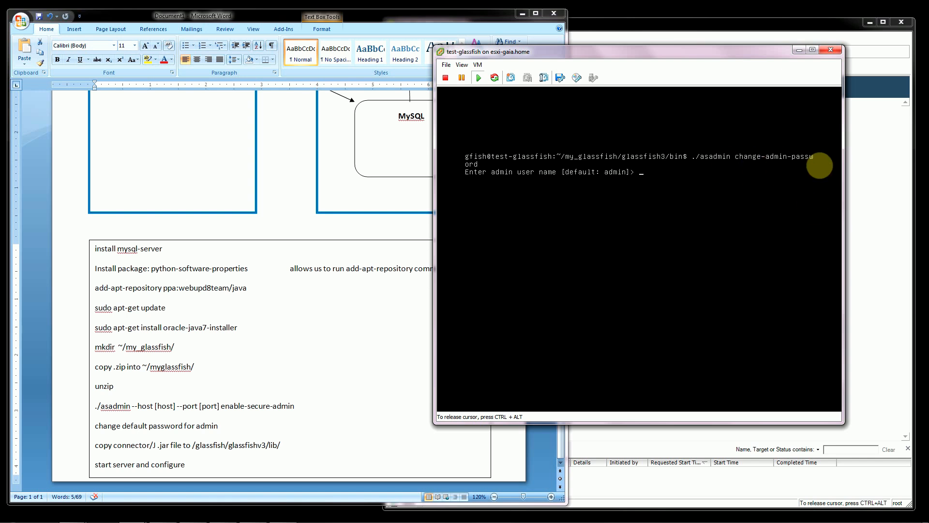
pyautogui.write('admin')
pyautogui.press('Return')
pyautogui.press('Return')
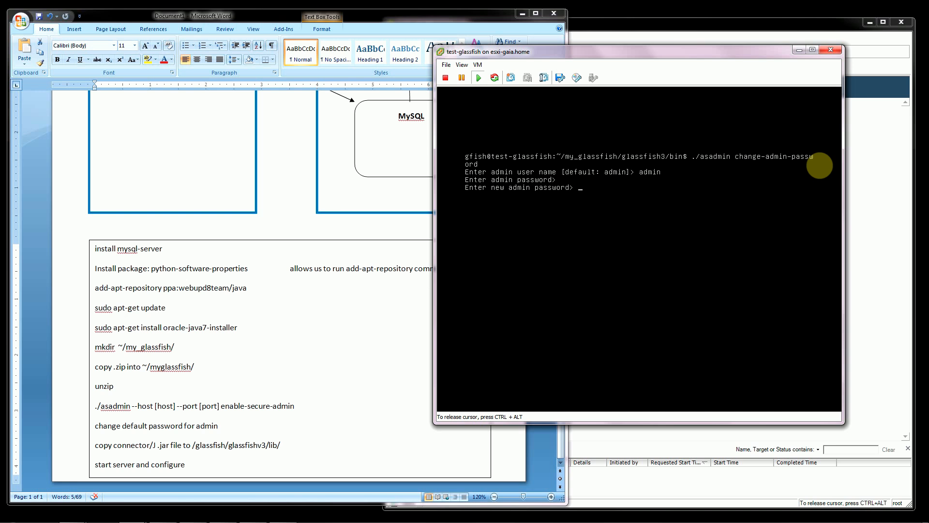
pyautogui.press('Return')
pyautogui.press('Return')
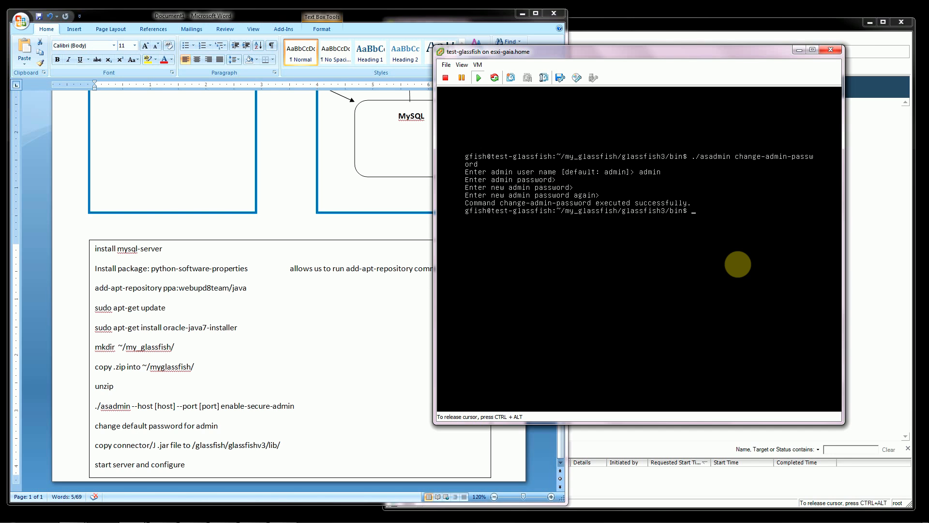
# Try to enable secure admin with ./asadmin --host localhost --port 4848 enable-secure-admin.
pyautogui.write('asad,o')
pyautogui.write('mi')
pyautogui.write('n --hos')
pyautogui.write('t local')
pyautogui.write('h')
pyautogui.write('ost --')
pyautogui.write('port ')
pyautogui.write('4848')
pyautogui.write(' enable')
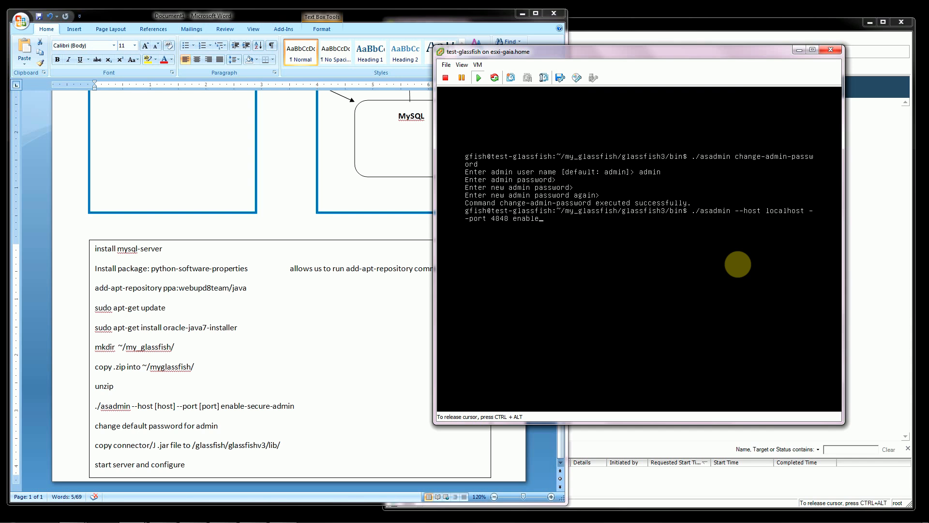
pyautogui.write('-secure-admin')
pyautogui.press('Return')
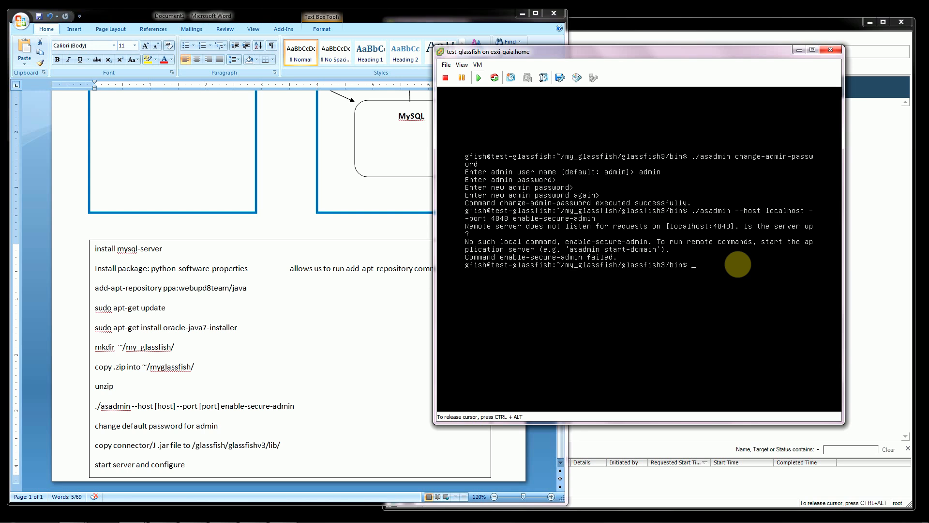
# Start the GlassFish domain with ./asadmin start-domain.
pyautogui.write('./asadmin start-domain')
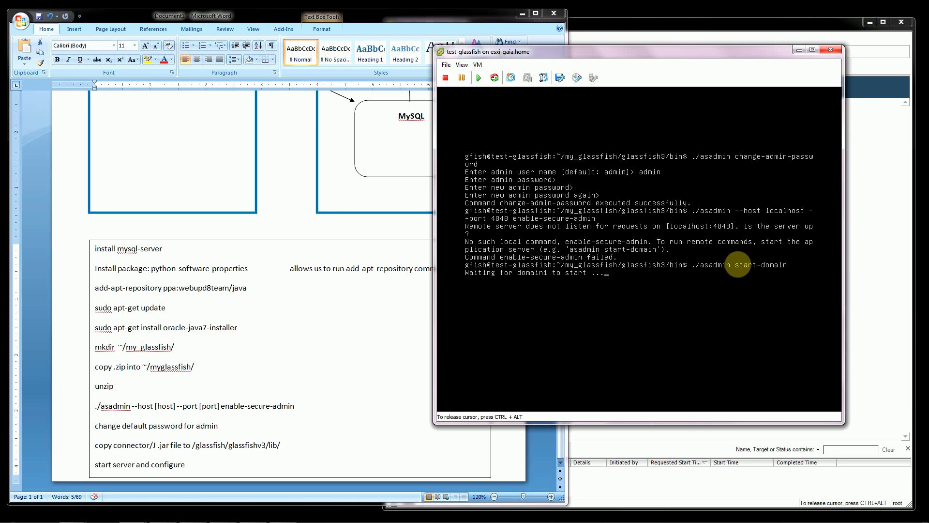
# Rerun ./asadmin --host localhost --port 4848 enable-secure-admin in the console as user admin, entering the admin password.
pyautogui.hotkey('ctrl', 'alt')
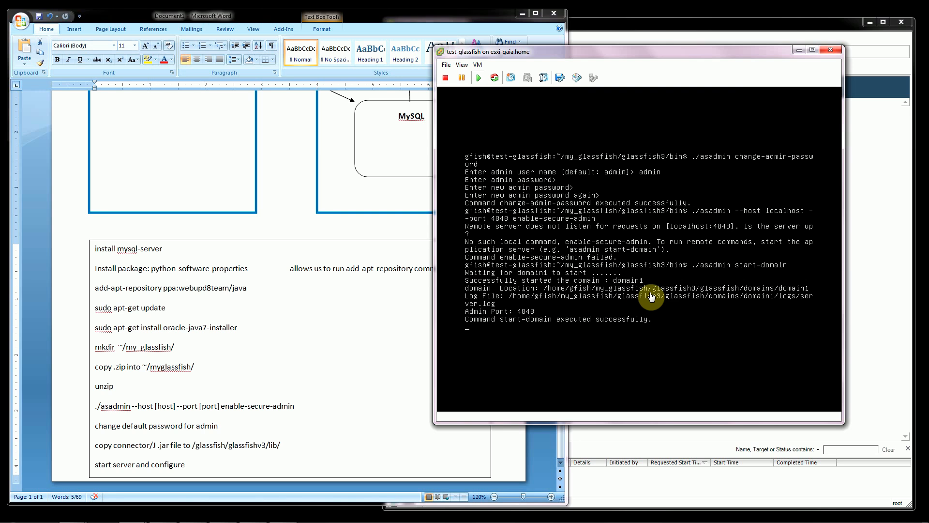
pyautogui.click(709, 335)
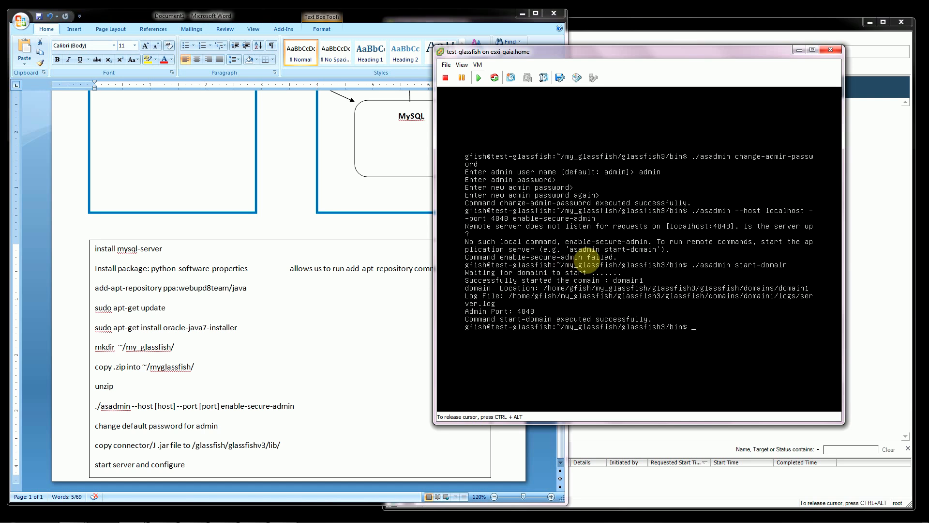
pyautogui.press('Up')
pyautogui.press('Up')
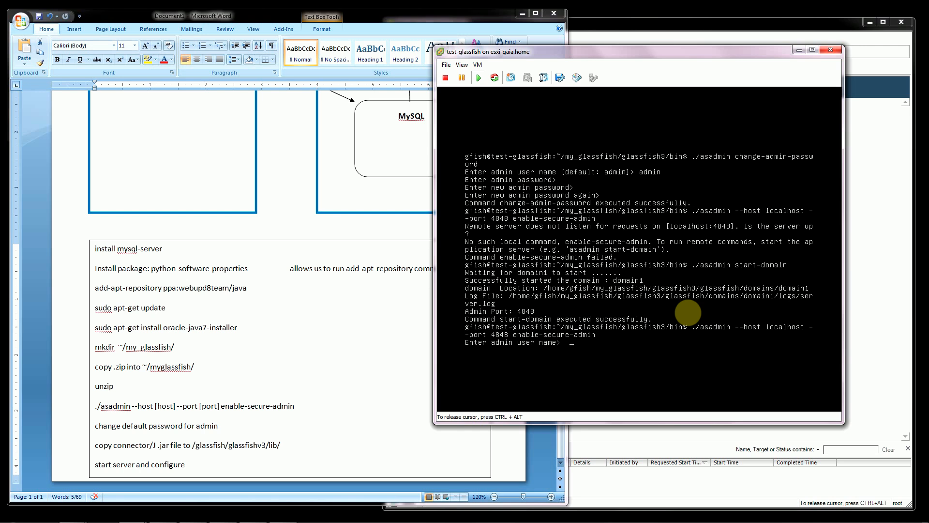
pyautogui.write('admin')
pyautogui.press('Return')
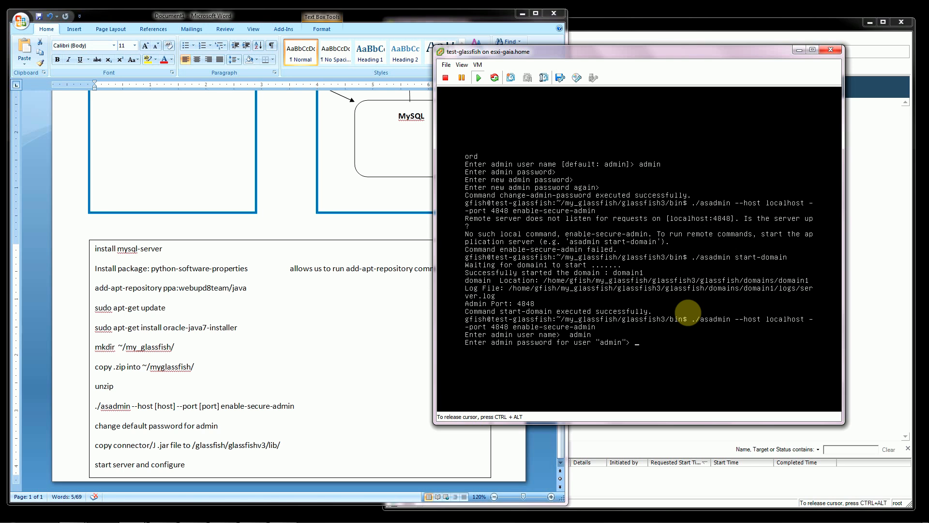
pyautogui.press('Return')
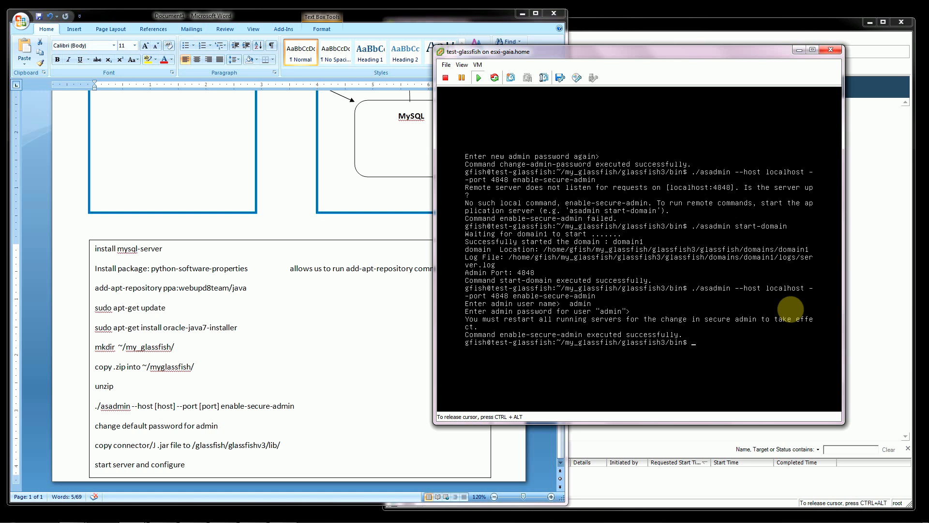
# Try to restart the server with ./asadmin restart as user admin, entering the admin password.
pyautogui.press('Up')
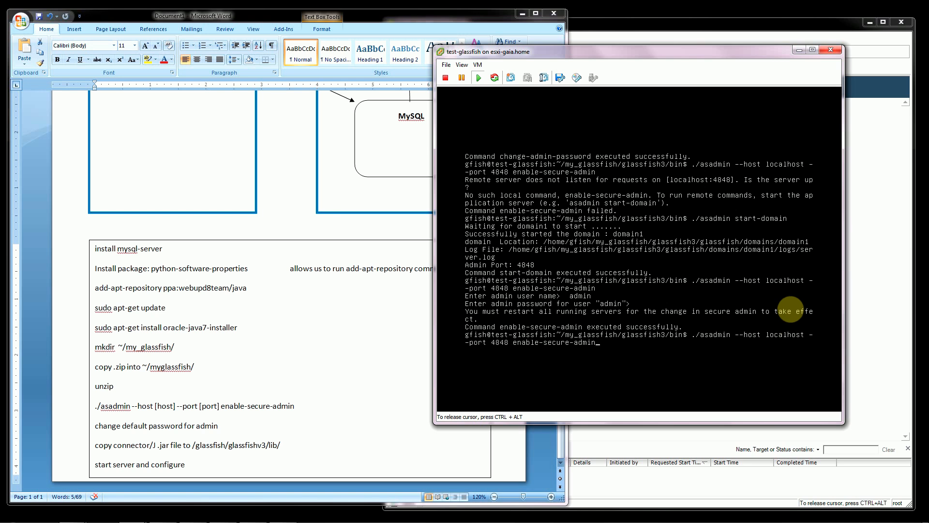
pyautogui.press('Up')
pyautogui.press('BackSpace')
pyautogui.press('BackSpace')
pyautogui.press('BackSpace')
pyautogui.press('BackSpace')
pyautogui.press('BackSpace')
pyautogui.press('BackSpace')
pyautogui.press('BackSpace')
pyautogui.press('BackSpace')
pyautogui.press('BackSpace')
pyautogui.press('BackSpace')
pyautogui.press('BackSpace')
pyautogui.press('BackSpace')
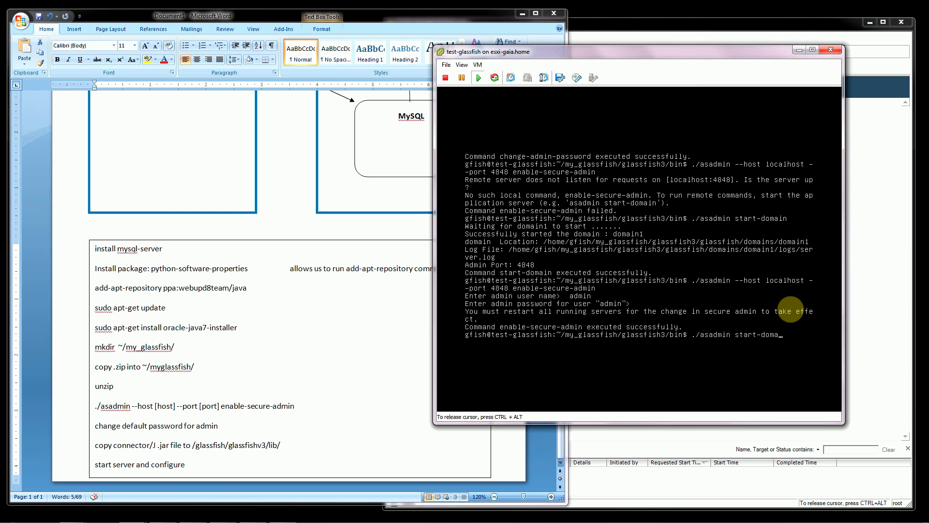
pyautogui.write('restart')
pyautogui.write('admin user name>  admin')
pyautogui.press('Return')
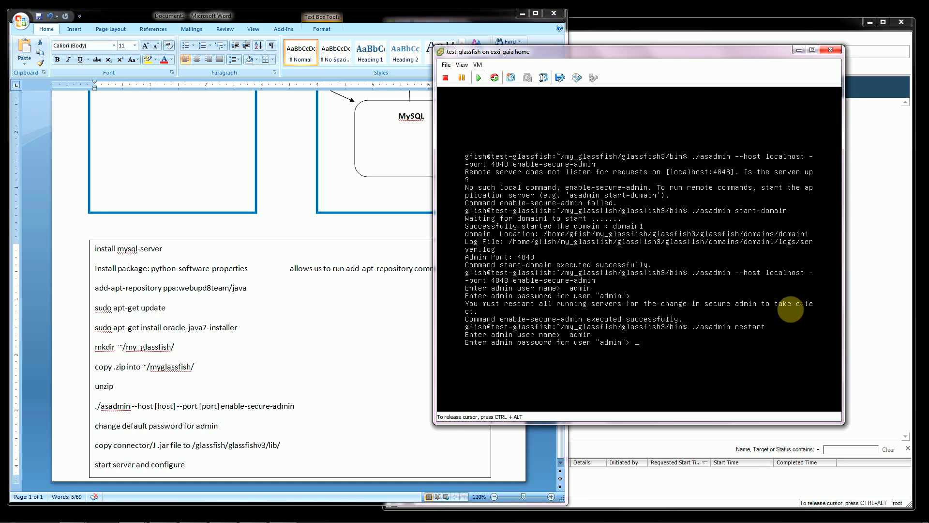
pyautogui.press('Return')
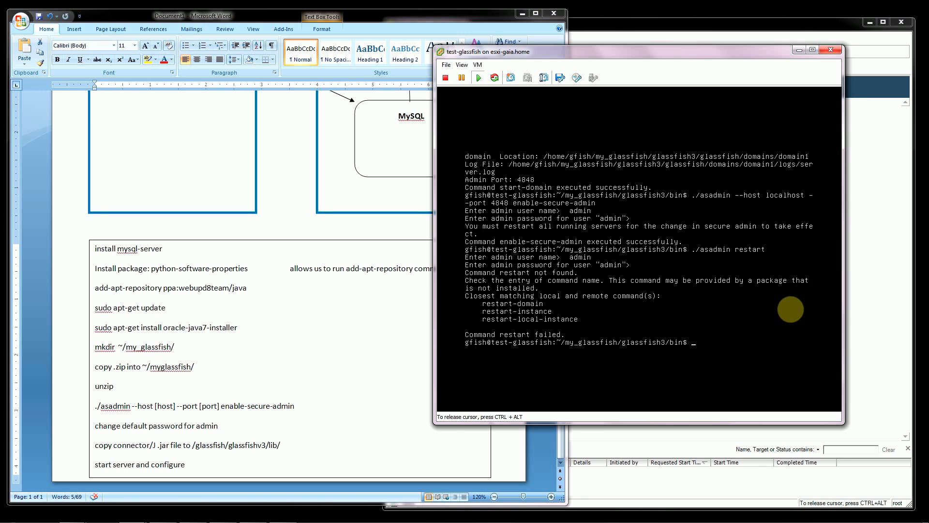
# Restart the GlassFish domain with ./asadmin restart-domain.
pyautogui.press('Up')
pyautogui.write('-domain')
pyautogui.press('Return')
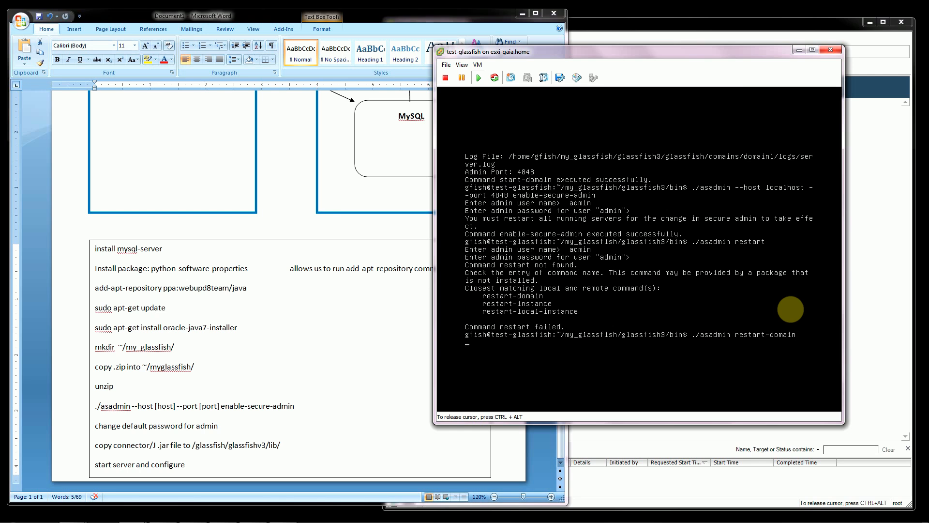
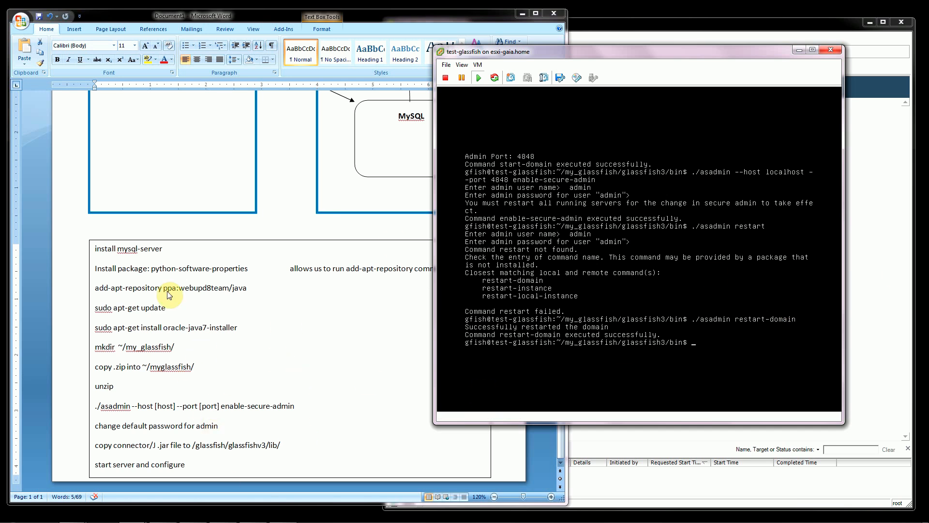
# Minimize the VM console, Word and vSphere Client windows, then switch to Chrome and open a new tab in a maximized window.
pyautogui.click(799, 51)
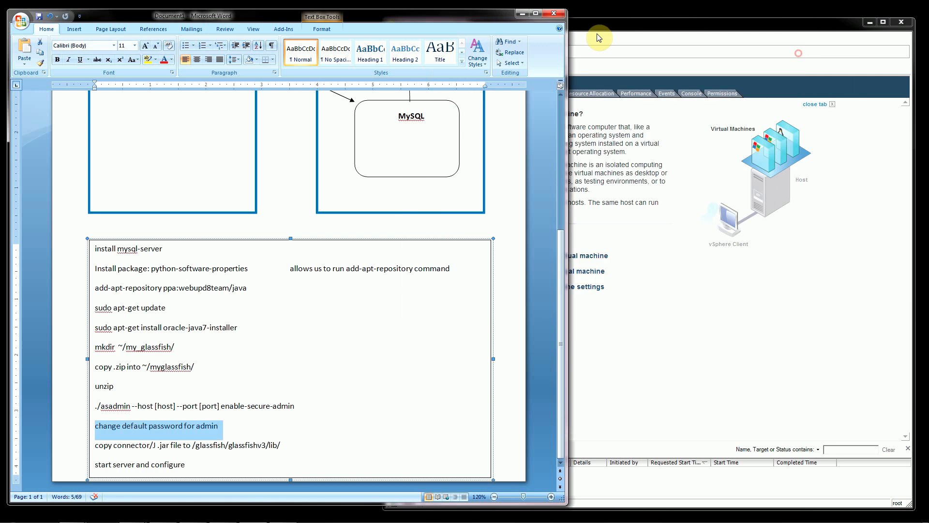
pyautogui.click(523, 13)
pyautogui.click(871, 21)
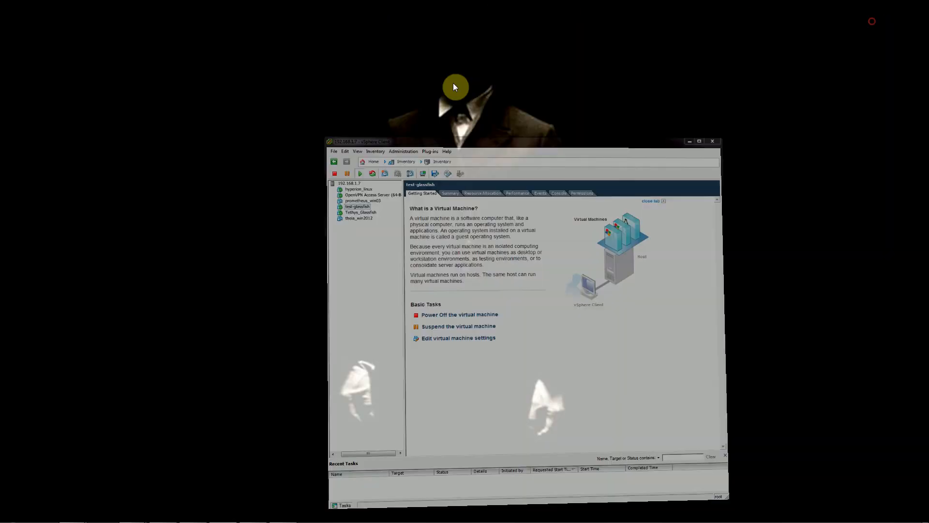
pyautogui.moveTo(80, 514)
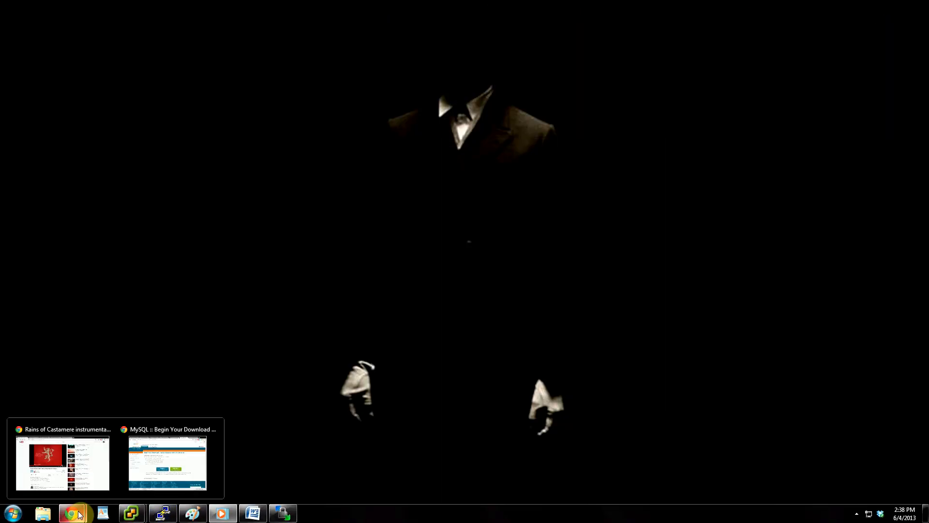
pyautogui.click(168, 462)
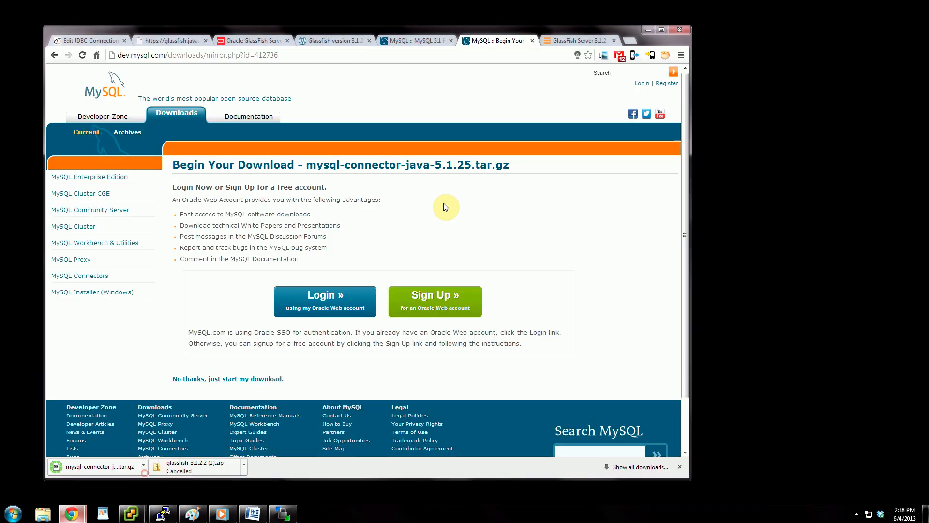
pyautogui.click(628, 40)
pyautogui.click(662, 30)
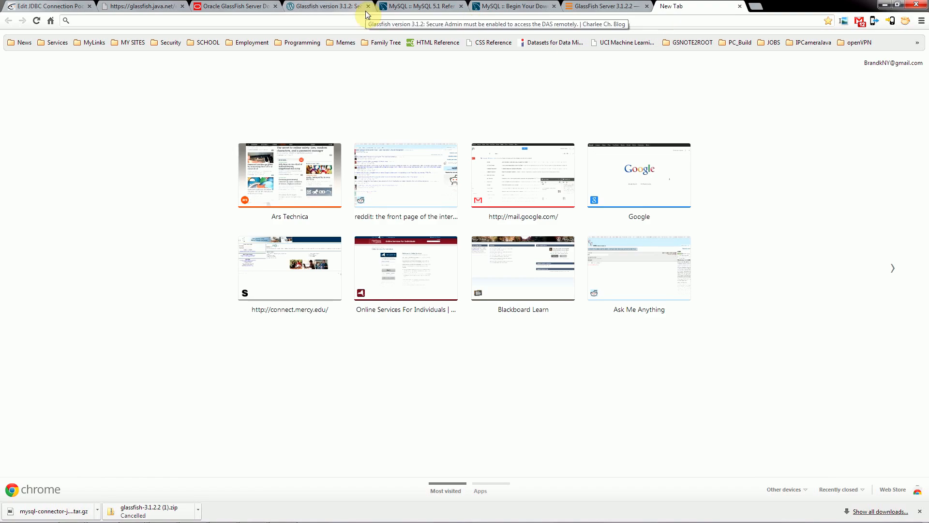
# Load the GlassFish administration console at 192.168.1.27:4848 and proceed past the untrusted certificate page.
pyautogui.write('192')
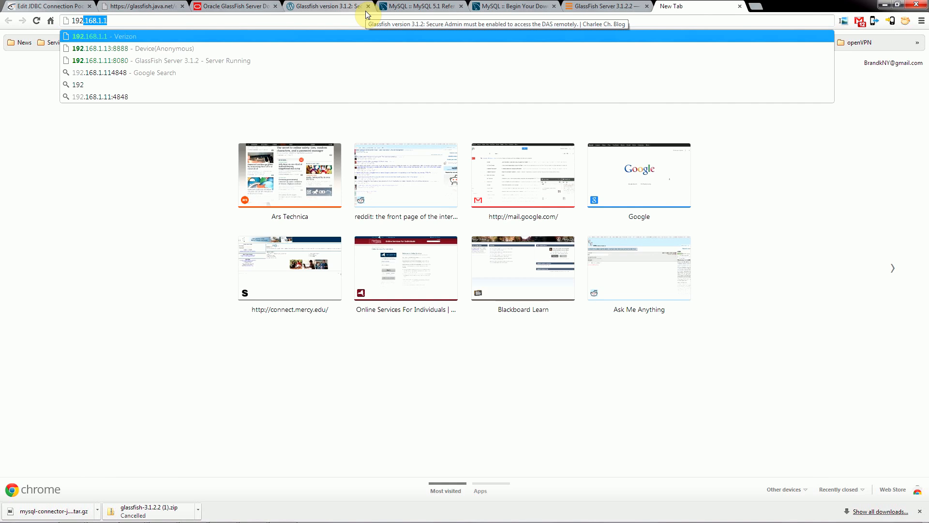
pyautogui.write('.168.')
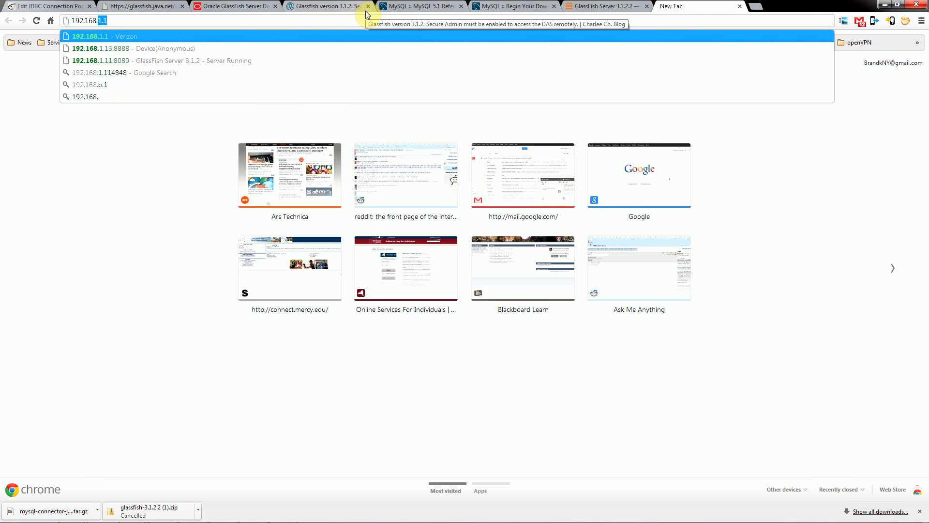
pyautogui.write('1.2')
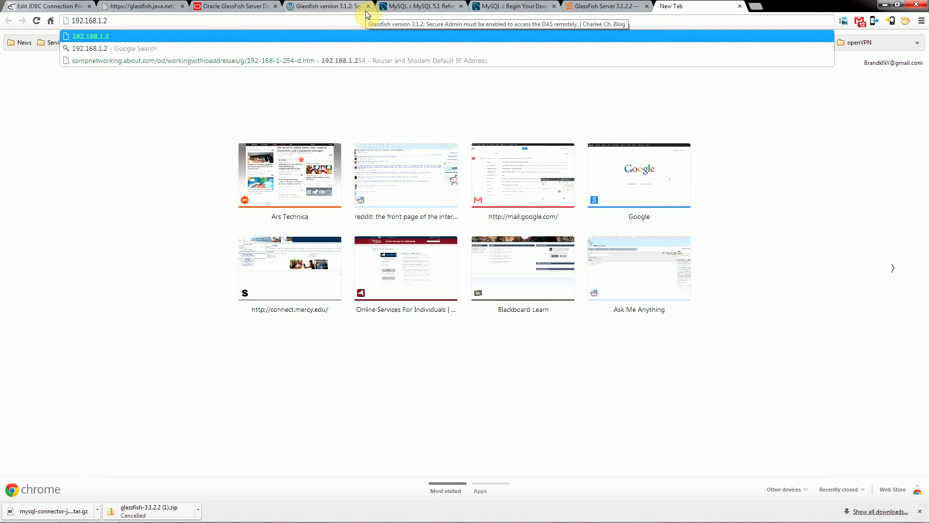
pyautogui.write('7:4848')
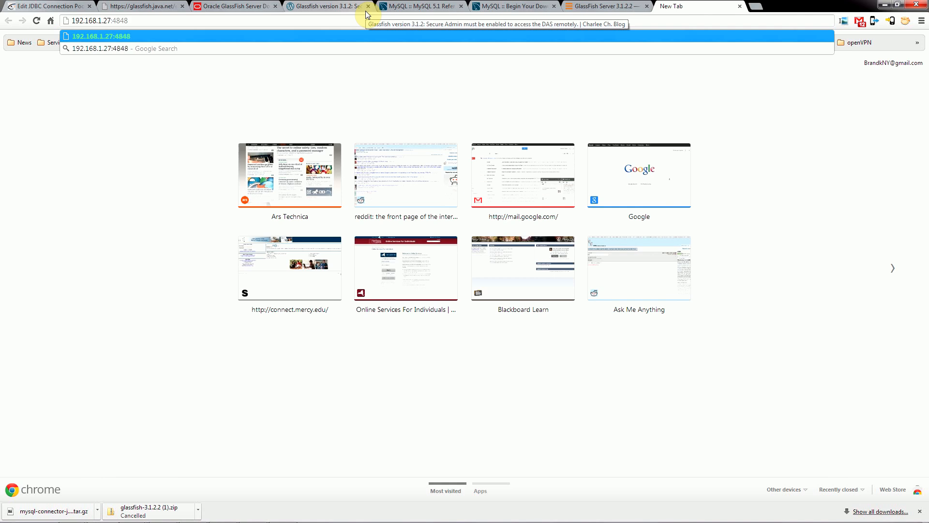
pyautogui.press('Return')
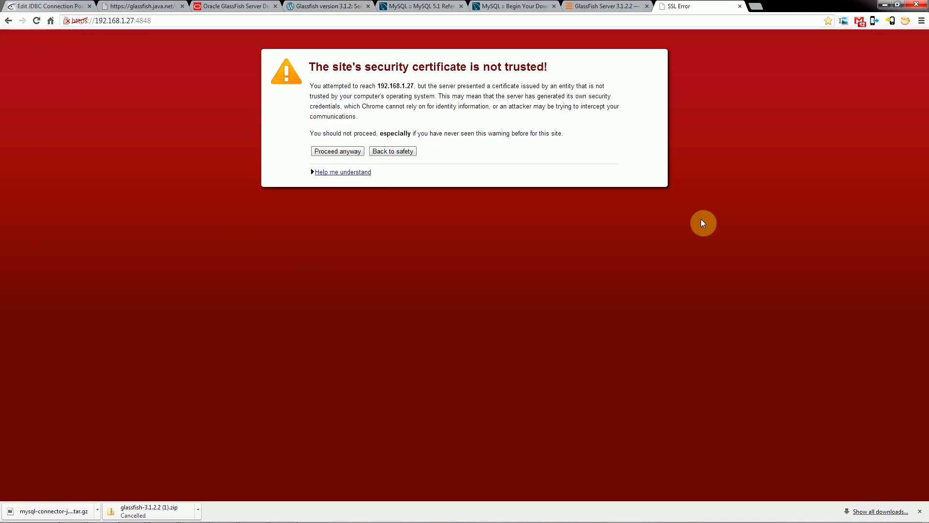
pyautogui.click(337, 152)
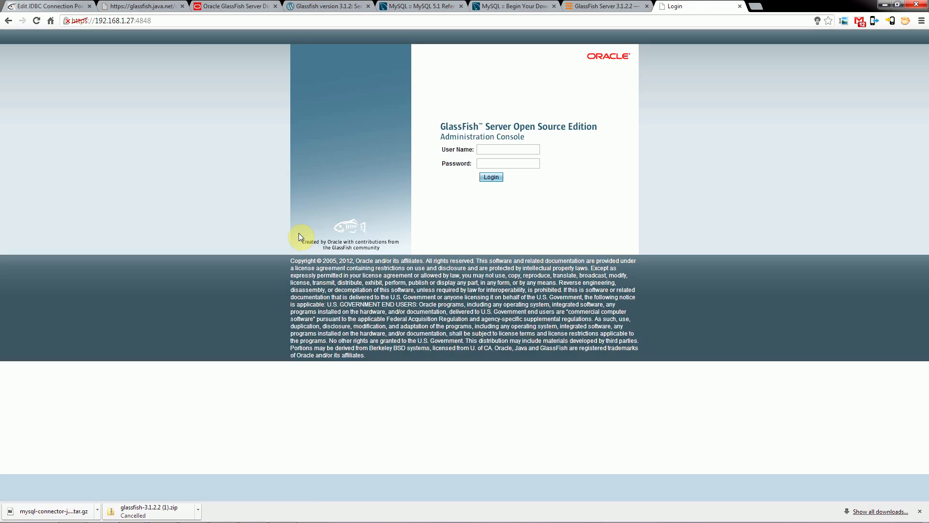
# Log in to the administration console as admin with the admin password, and dismiss the browser's save-password prompt and downloads bar.
pyautogui.click(483, 149)
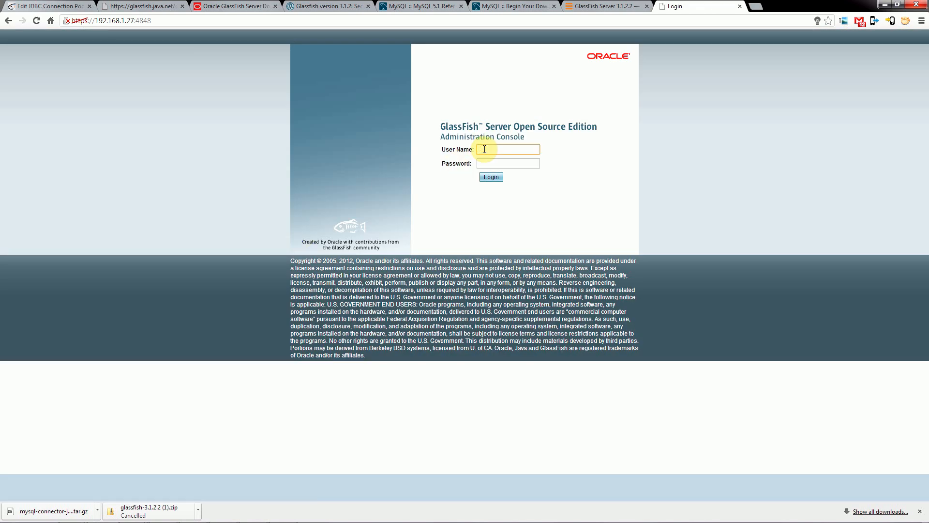
pyautogui.write('admin')
pyautogui.press('Tab')
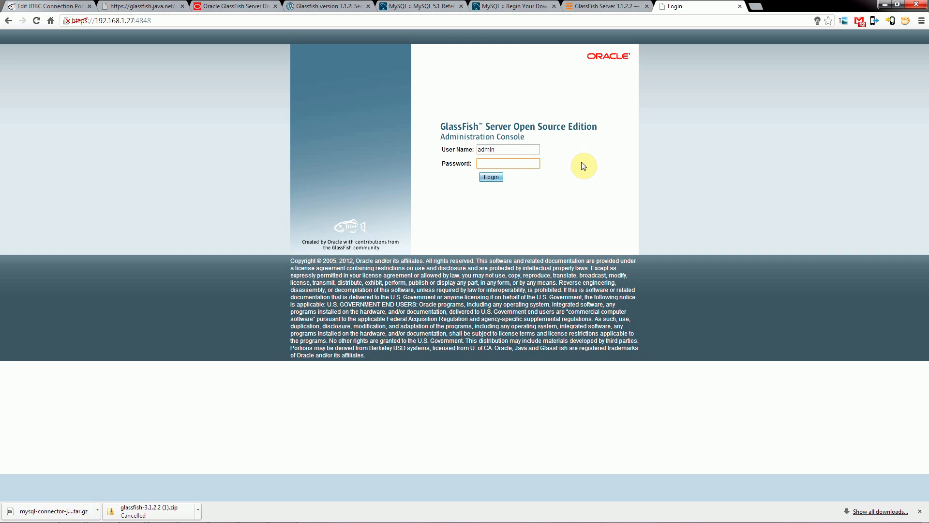
pyautogui.write('••••••••••')
pyautogui.press('Return')
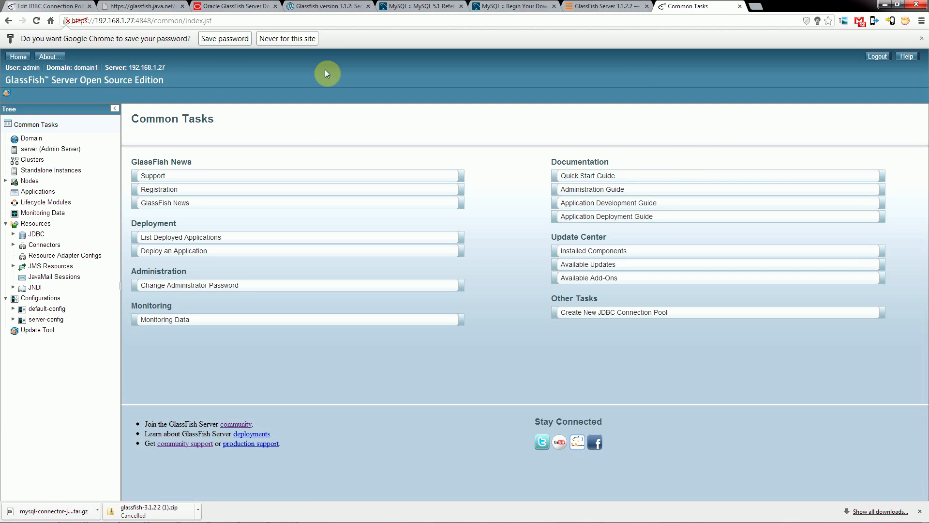
pyautogui.click(922, 38)
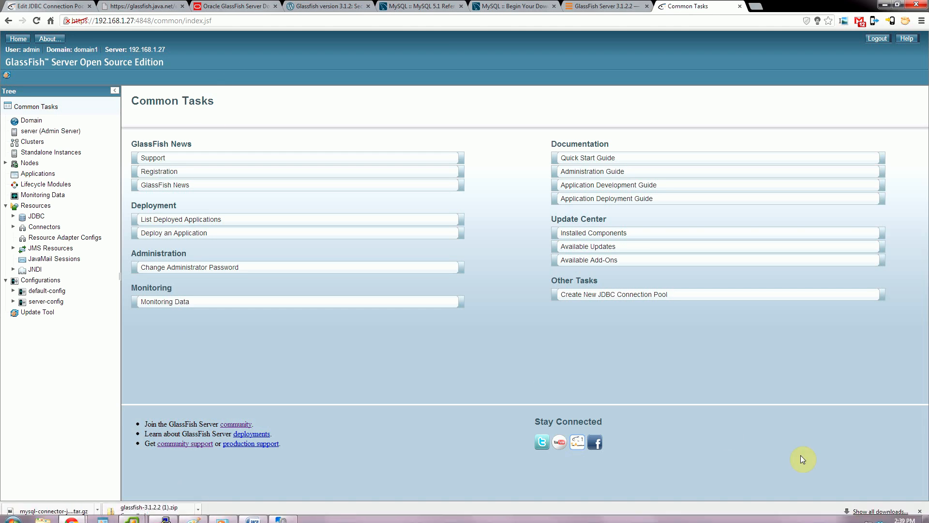
pyautogui.click(919, 511)
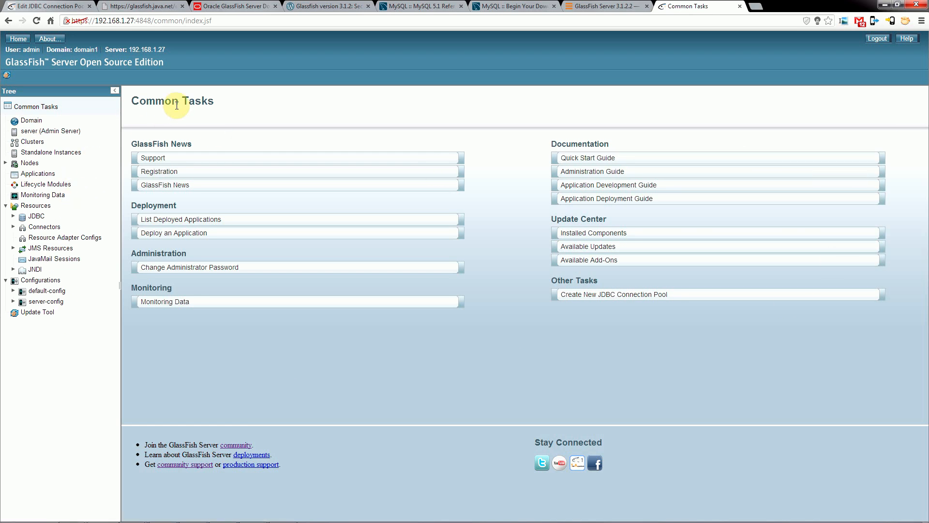
# Look through the Domain attributes and Monitoring Data pages of the administration console.
pyautogui.click(42, 120)
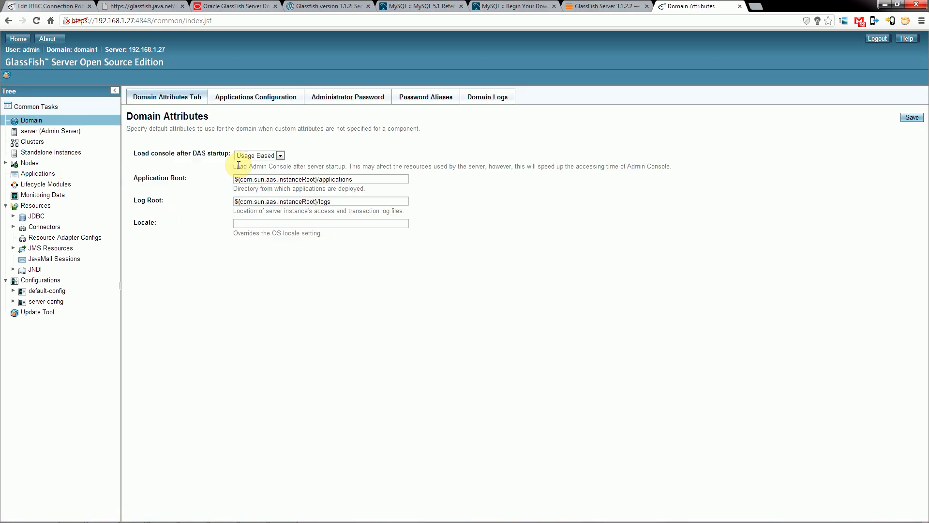
pyautogui.click(34, 193)
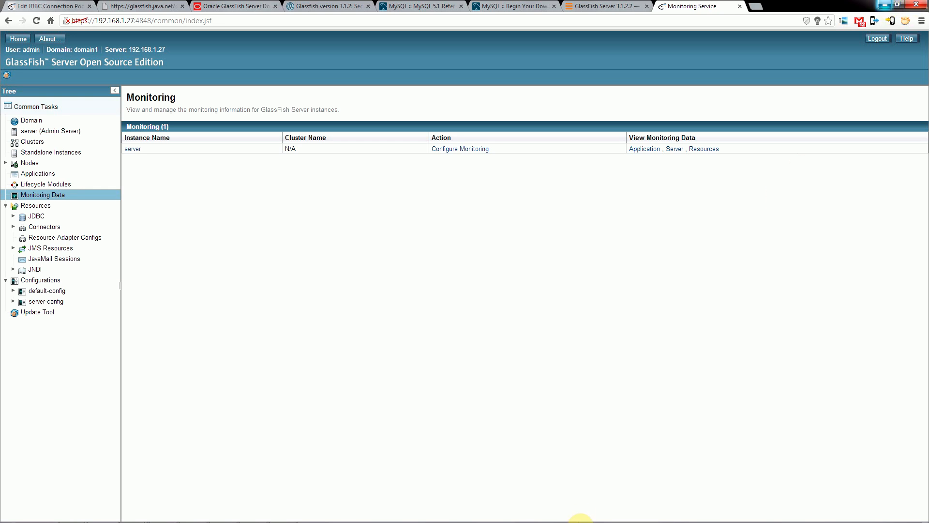
# Switch to the test-glassfish VM console and log in to MySQL with mysql -u root -p, entering the root password.
pyautogui.moveTo(363, 520)
pyautogui.click(171, 513)
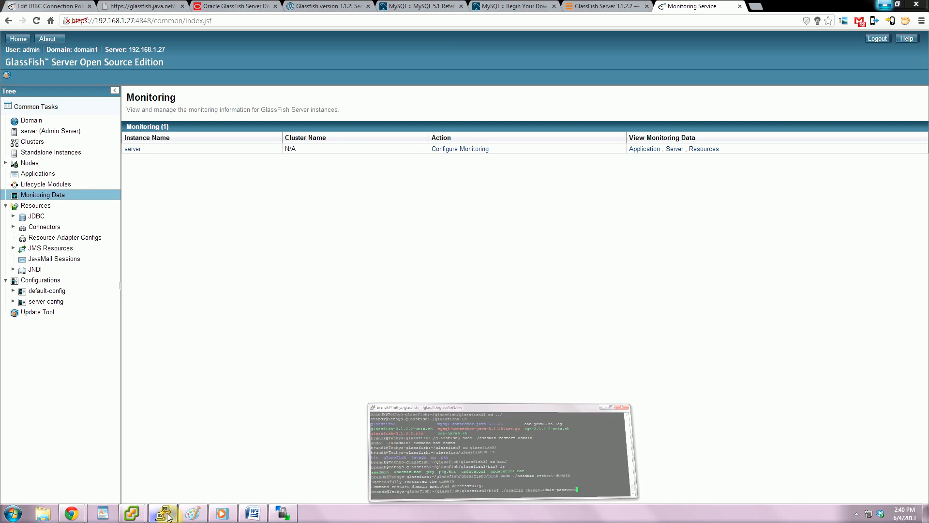
pyautogui.click(173, 513)
pyautogui.moveTo(145, 512)
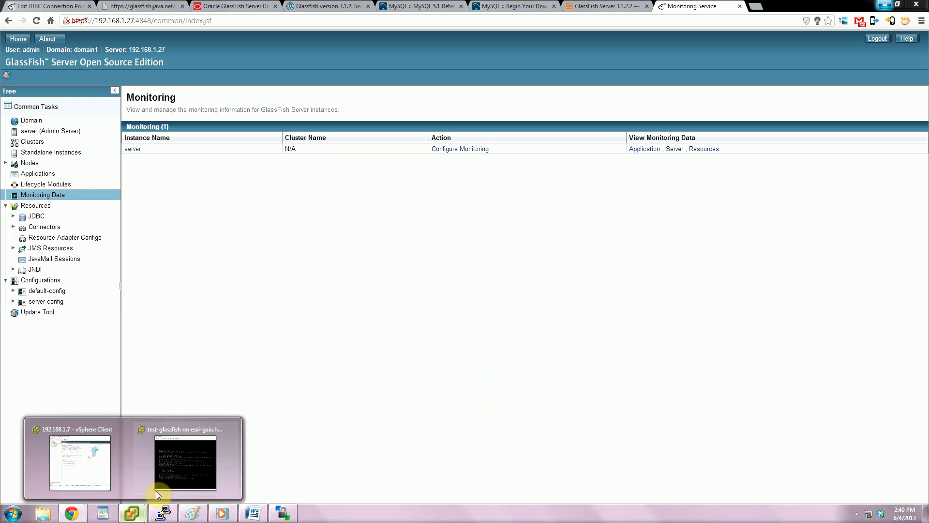
pyautogui.click(176, 481)
pyautogui.click(601, 373)
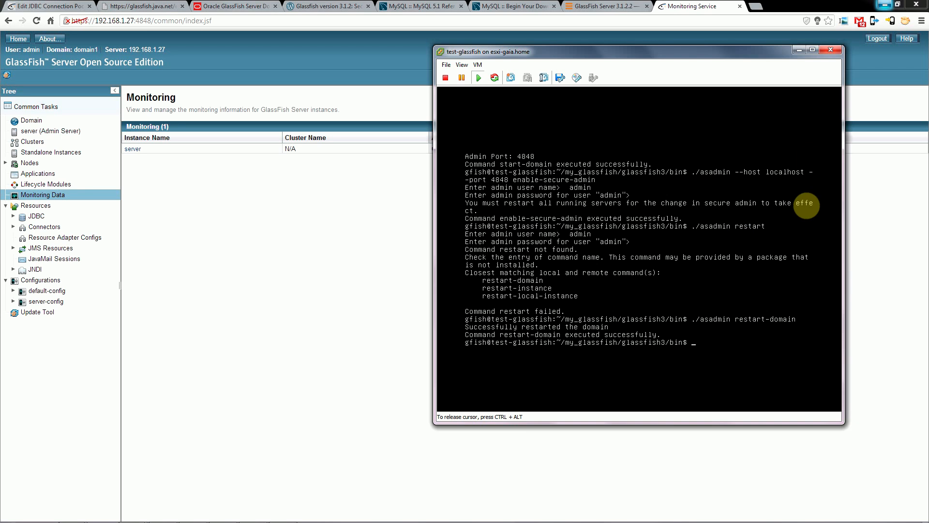
pyautogui.write('mysql -u root -p')
pyautogui.press('Return')
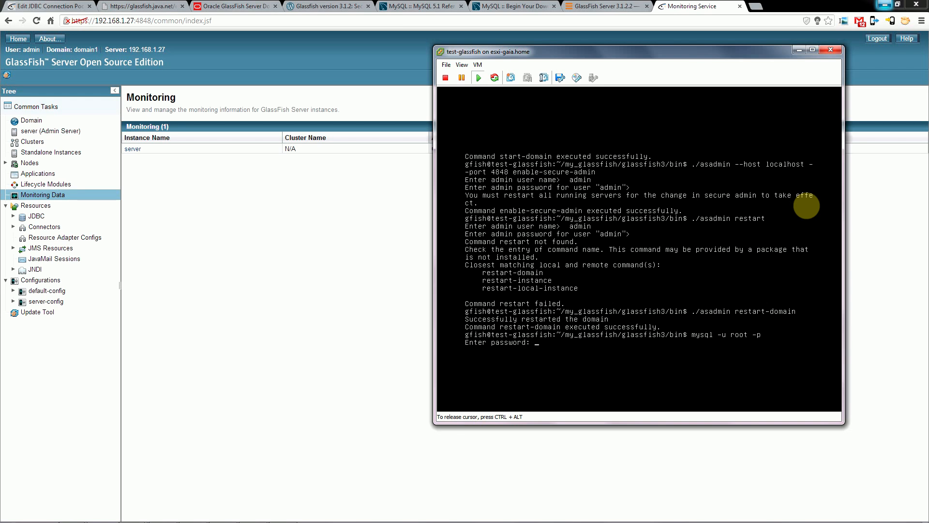
pyautogui.press('Return')
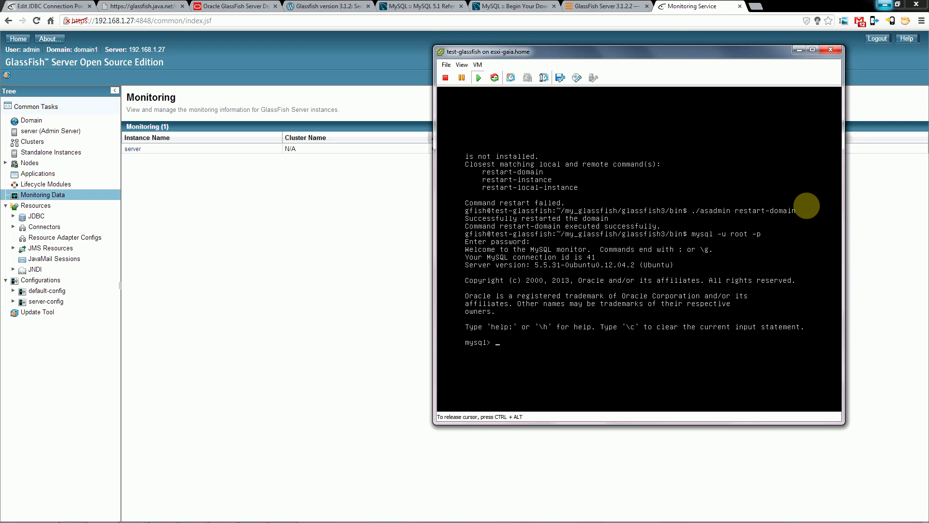
# Grant all privileges on *.* to 'glassfishAdmin'@'localhost' identified by the account password, and exit the MySQL monitor.
pyautogui.write('CREAT')
pyautogui.press('BackSpace')
pyautogui.press('BackSpace')
pyautogui.press('BackSpace')
pyautogui.press('BackSpace')
pyautogui.press('BackSpace')
pyautogui.write('GRANT ALL PRIVILEGES TO')
pyautogui.press('BackSpace')
pyautogui.press('BackSpace')
pyautogui.write('ON *.*')
pyautogui.write('TO')
pyautogui.write('glassfishAdmin')
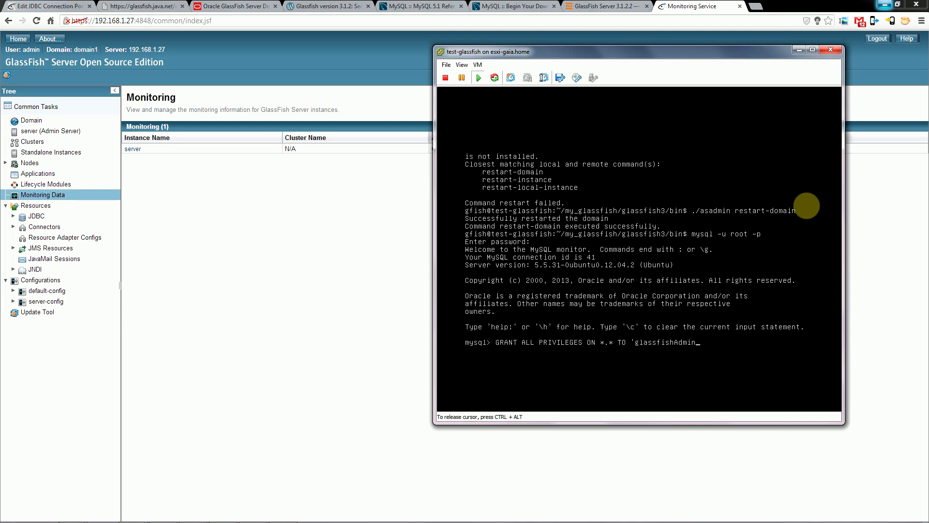
pyautogui.write("'@'localhost' IDENTIFIED BY")
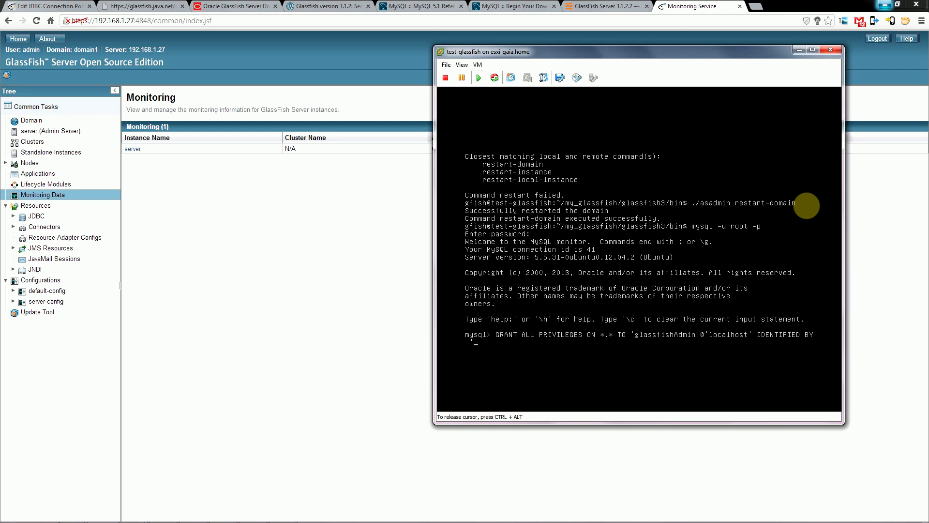
pyautogui.write("passw0rd123';")
pyautogui.press('Return')
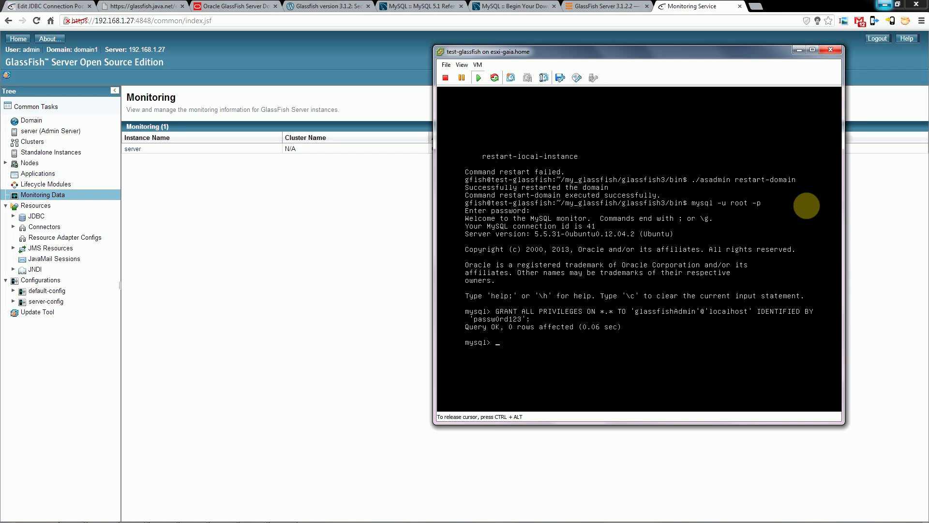
pyautogui.write('exit')
pyautogui.press('Return')
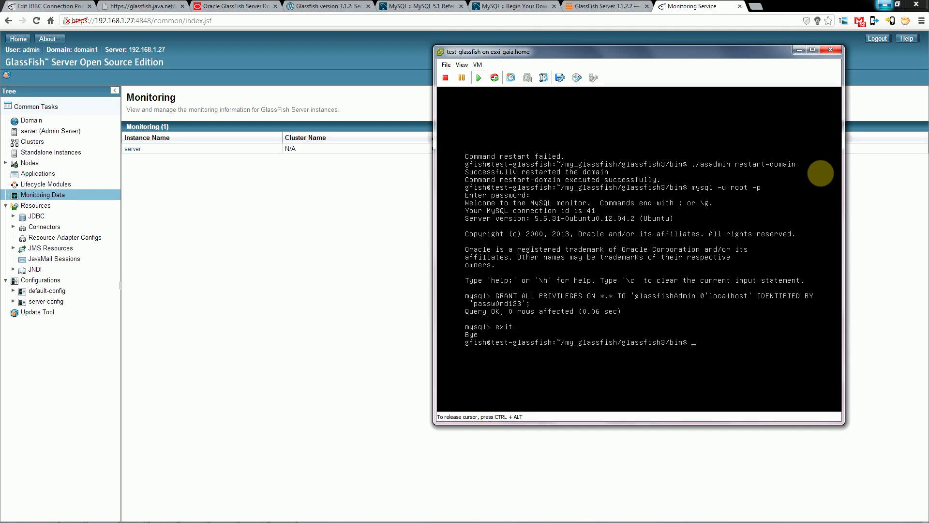
# Return to the GlassFish administration console in Chrome and begin a new JDBC connection pool.
pyautogui.click(262, 215)
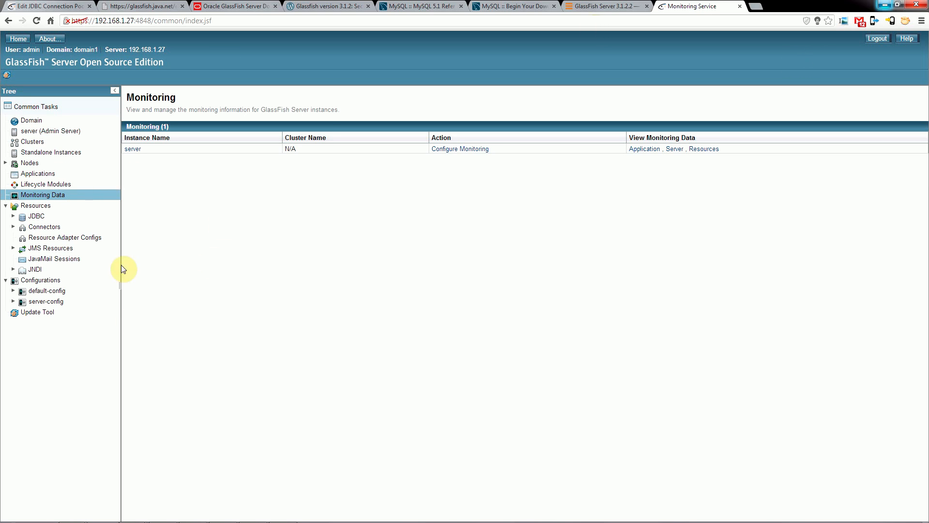
pyautogui.click(44, 218)
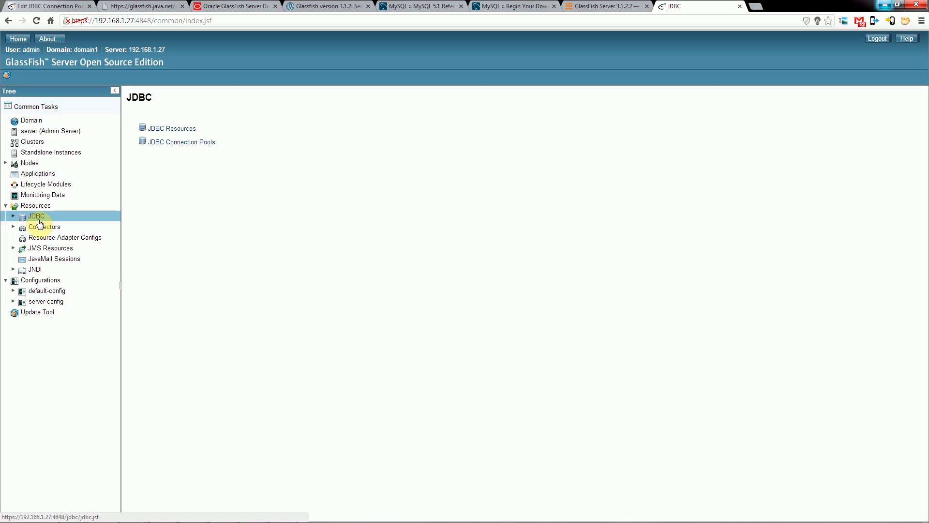
pyautogui.click(36, 206)
pyautogui.click(36, 218)
pyautogui.click(182, 143)
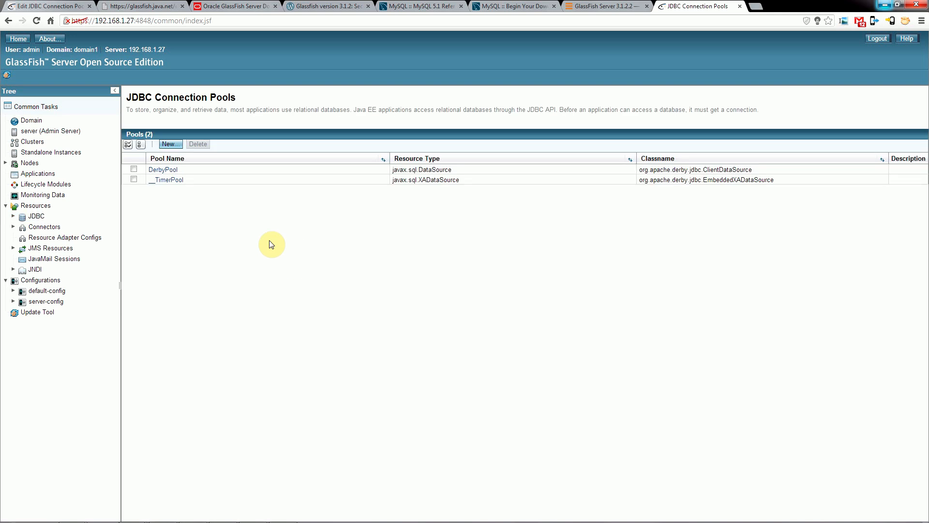
pyautogui.click(171, 145)
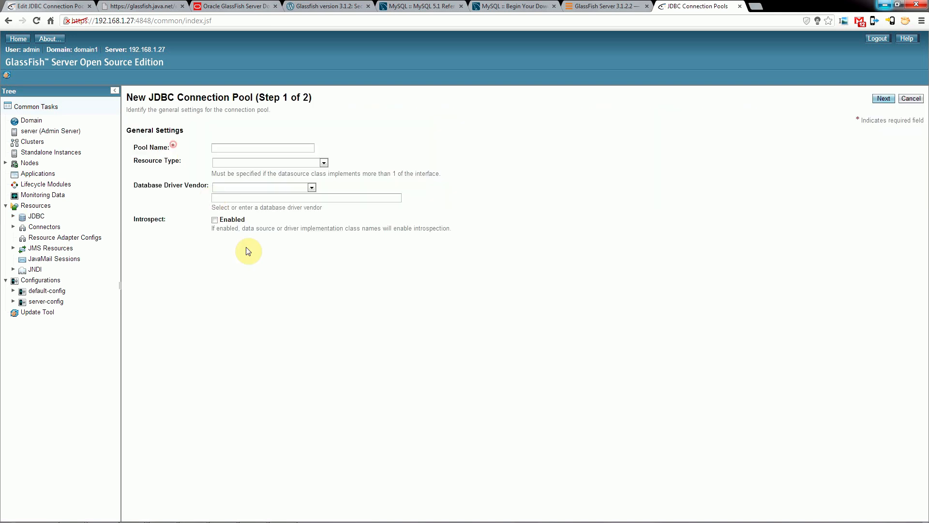
# Name the pool MysqlConnPool, with resource type javax.sql.DataSource and database driver vendor MySql.
pyautogui.click(241, 149)
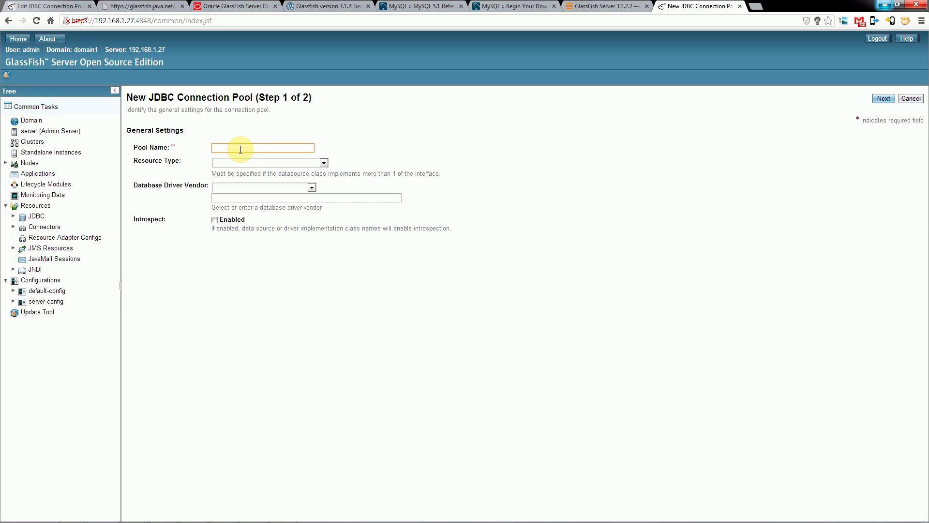
pyautogui.write('MysqlConnPool')
pyautogui.click(323, 162)
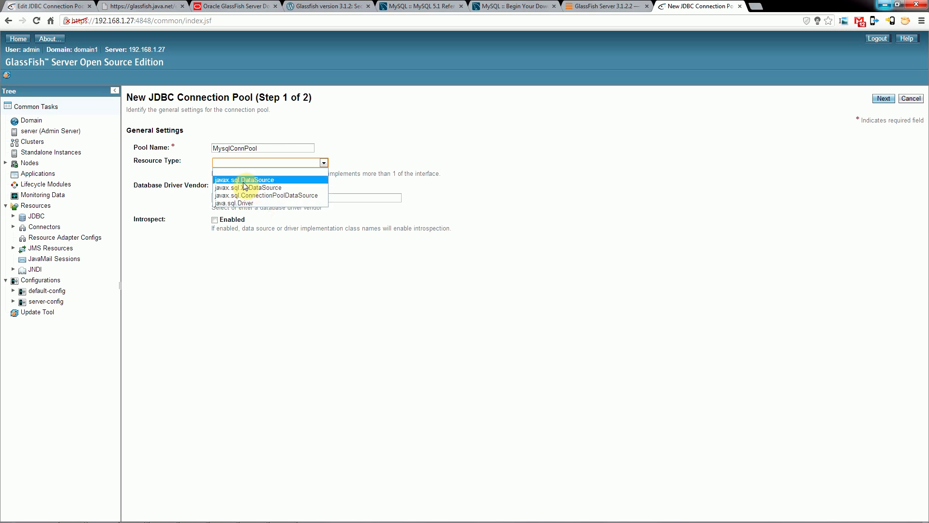
pyautogui.click(277, 182)
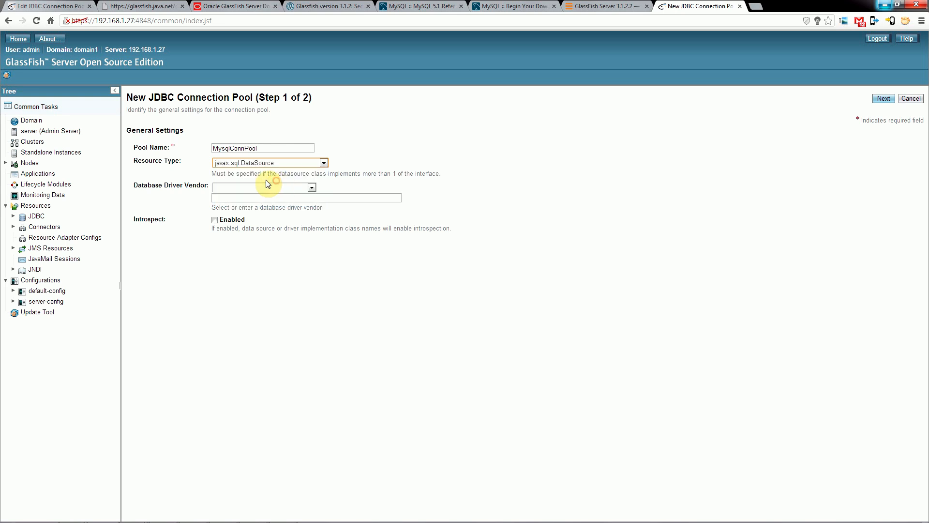
pyautogui.click(314, 186)
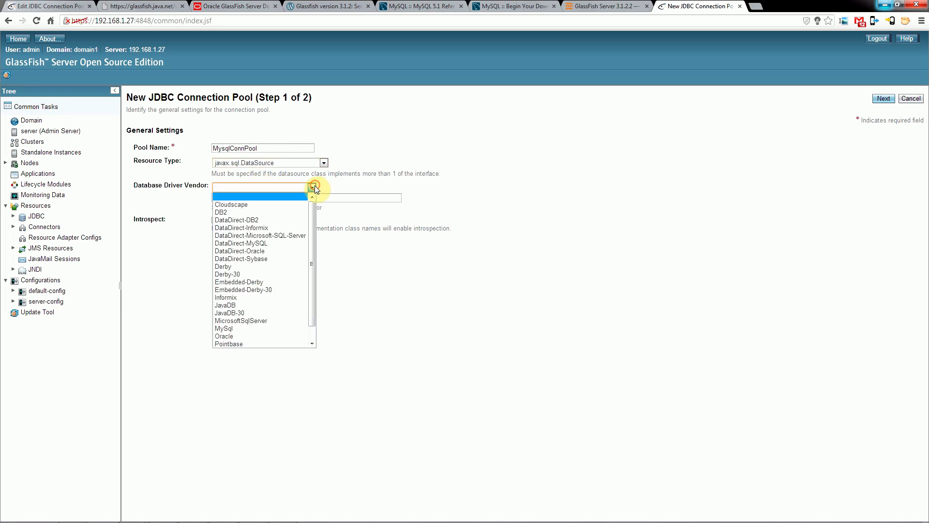
pyautogui.click(238, 328)
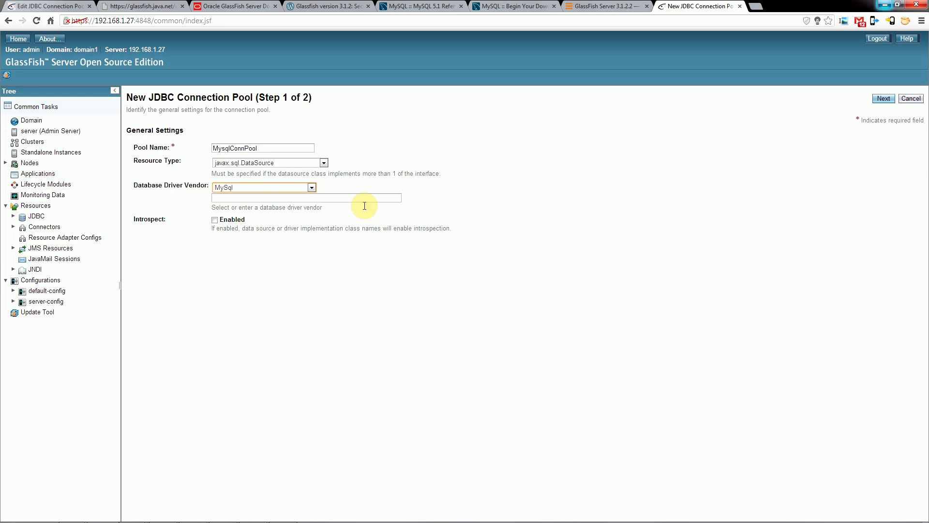
# Continue to the second stage of the new connection pool and examine the additional properties offered for MySql.
pyautogui.click(885, 99)
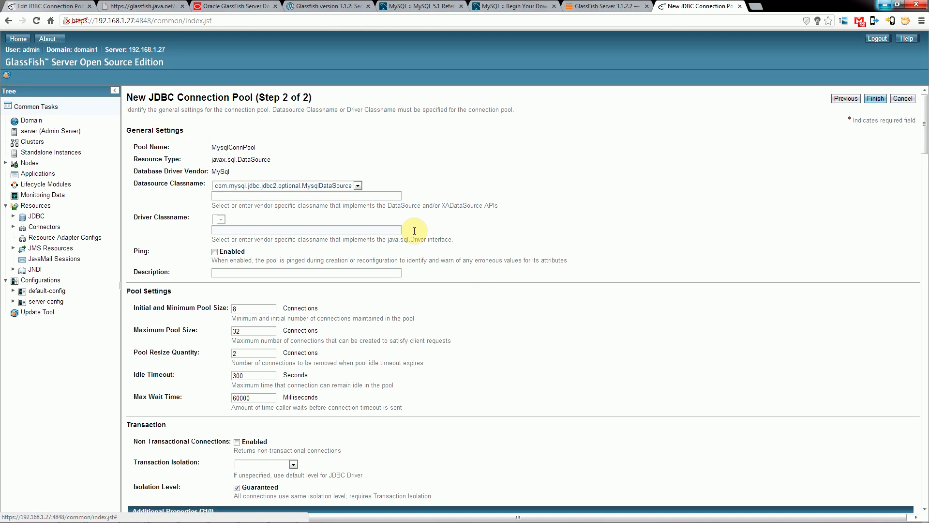
pyautogui.scroll(-8, 576, 318)
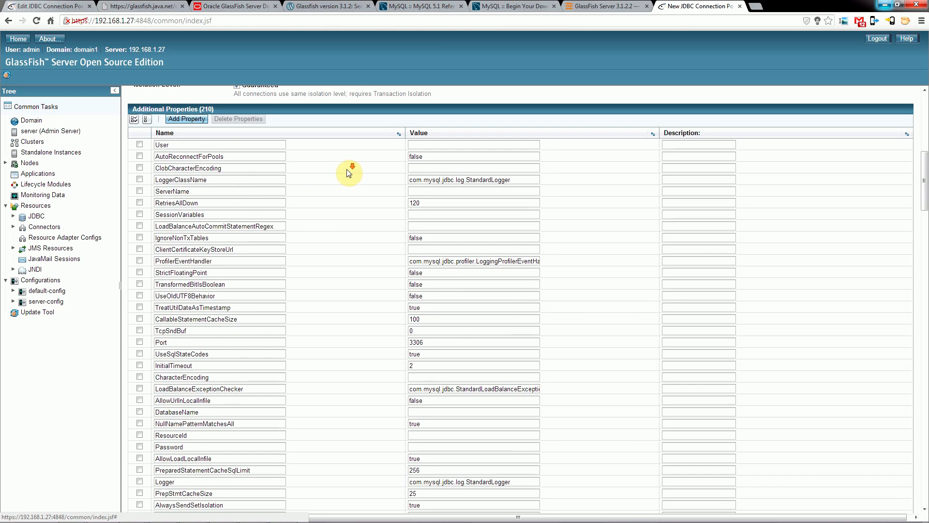
pyautogui.scroll(-15, 352, 169)
pyautogui.scroll(-14, 358, 231)
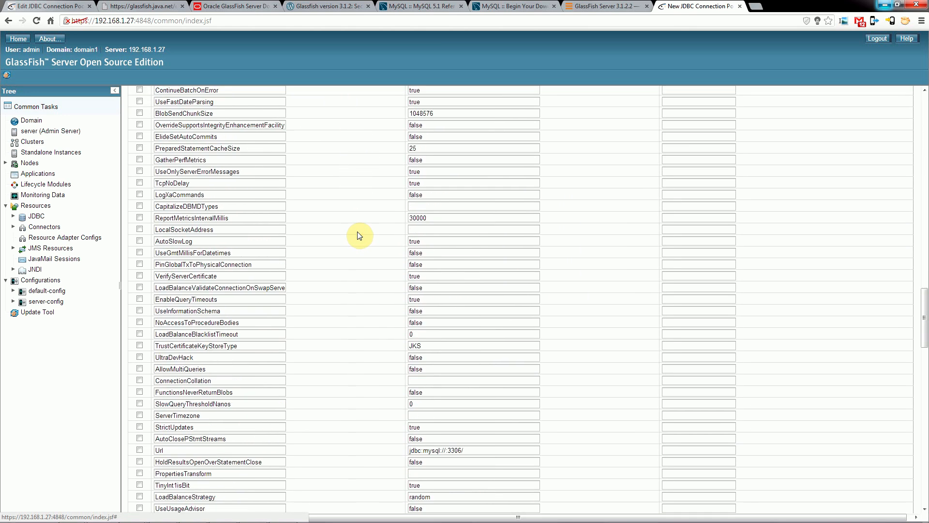
pyautogui.scroll(7, 369, 264)
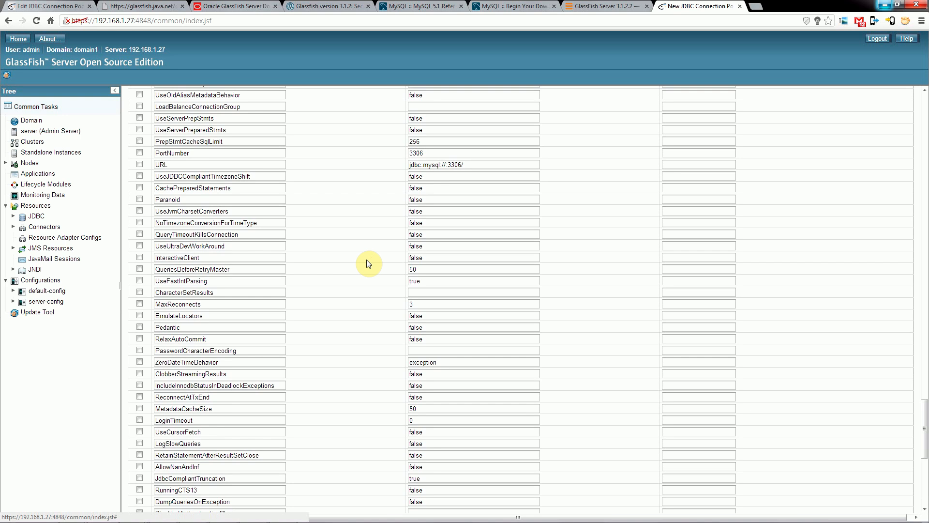
pyautogui.scroll(15, 363, 262)
pyautogui.scroll(15, 339, 237)
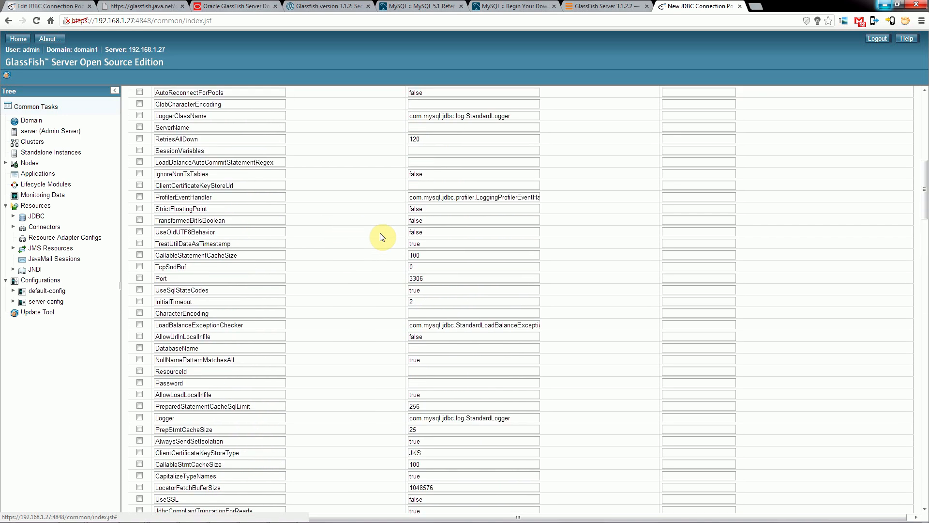
# Go back and try javax.sql.ConnectionPoolDataSource as the pool's resource type, then review the second-stage settings.
pyautogui.click(847, 102)
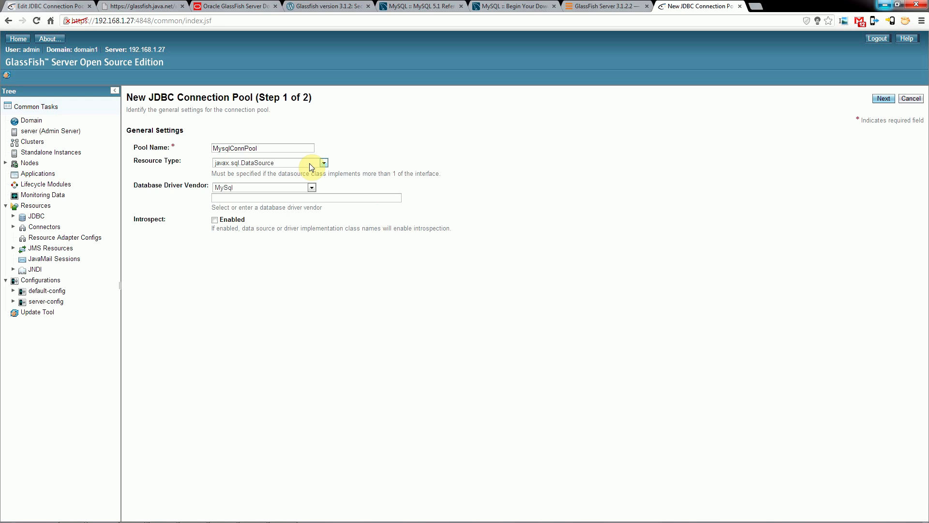
pyautogui.click(323, 163)
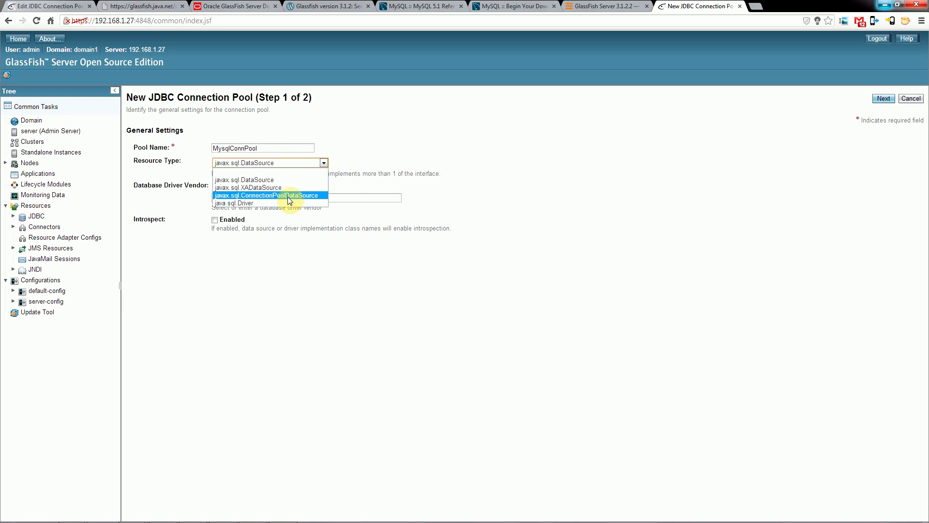
pyautogui.click(289, 196)
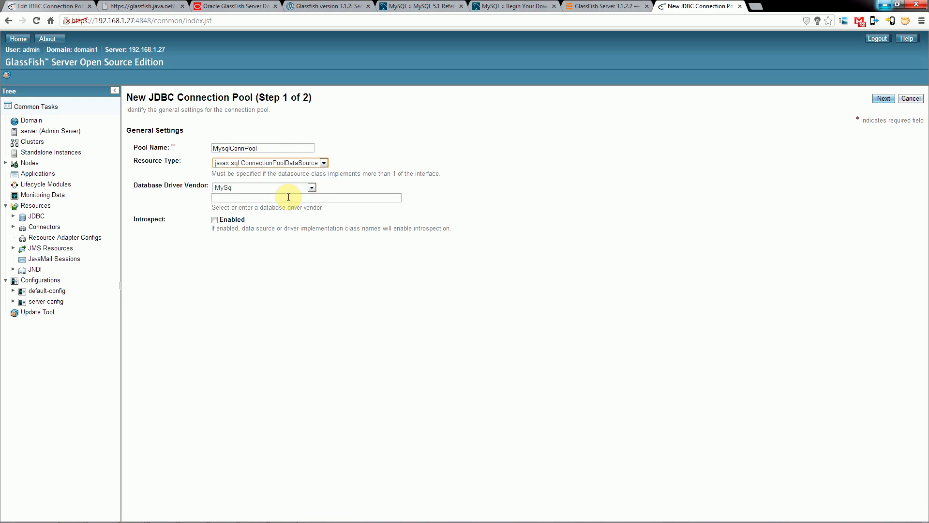
pyautogui.click(883, 98)
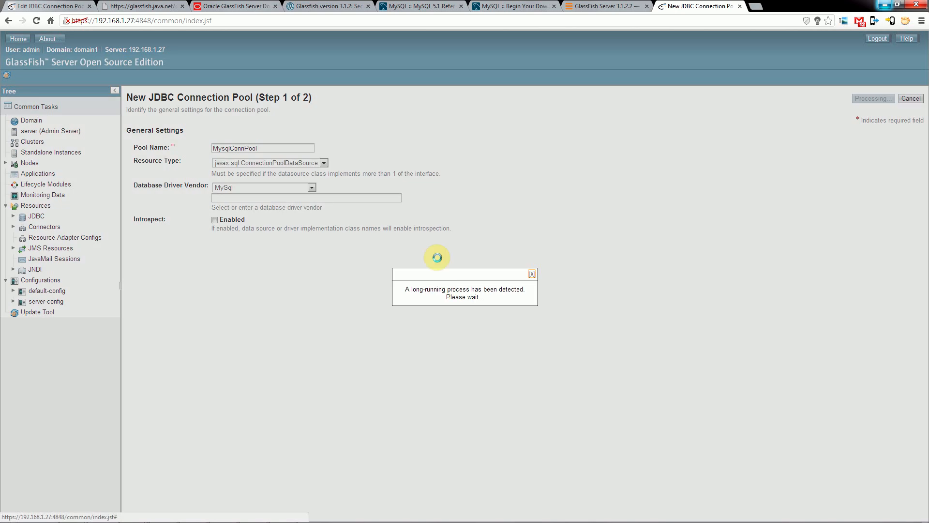
pyautogui.scroll(-15, 402, 311)
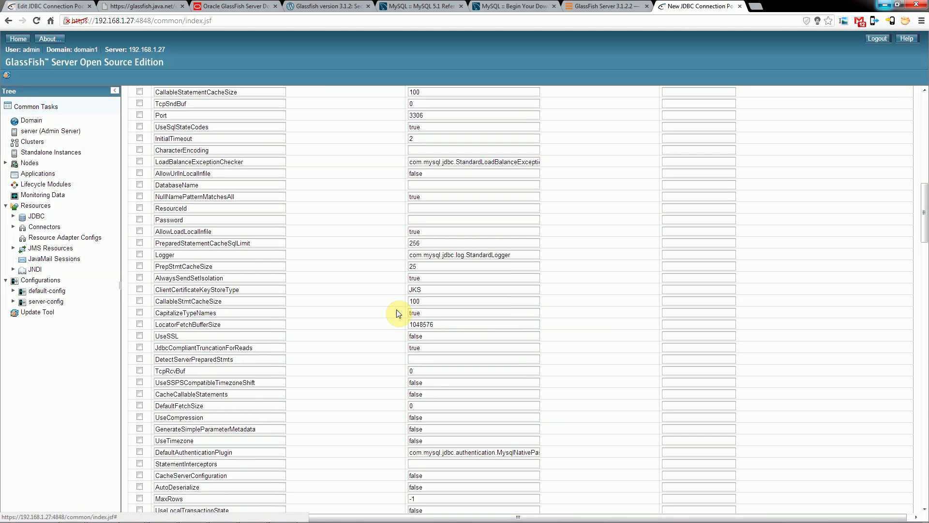
pyautogui.scroll(15, 396, 312)
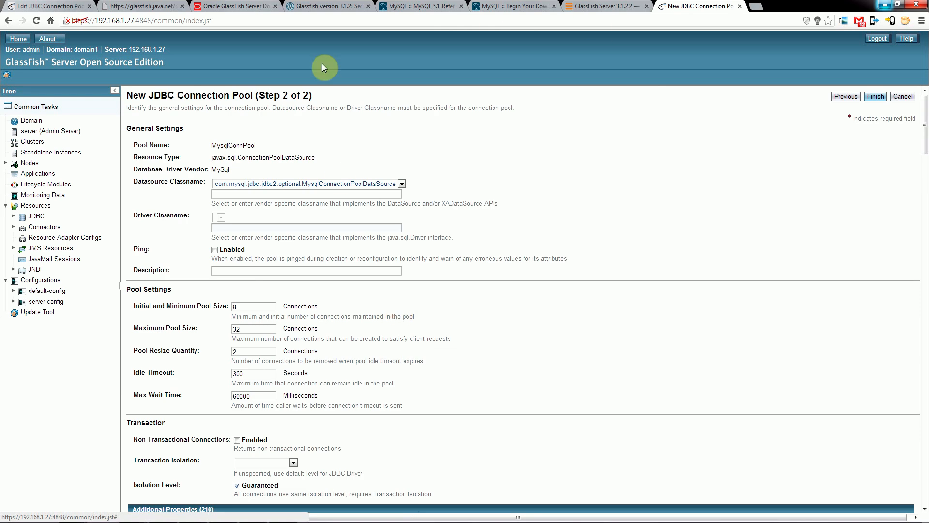
# Check the resource type of MySQLConnPool on 192.168.1.11, then set the new pool's resource type back to javax.sql.DataSource and continue.
pyautogui.click(54, 5)
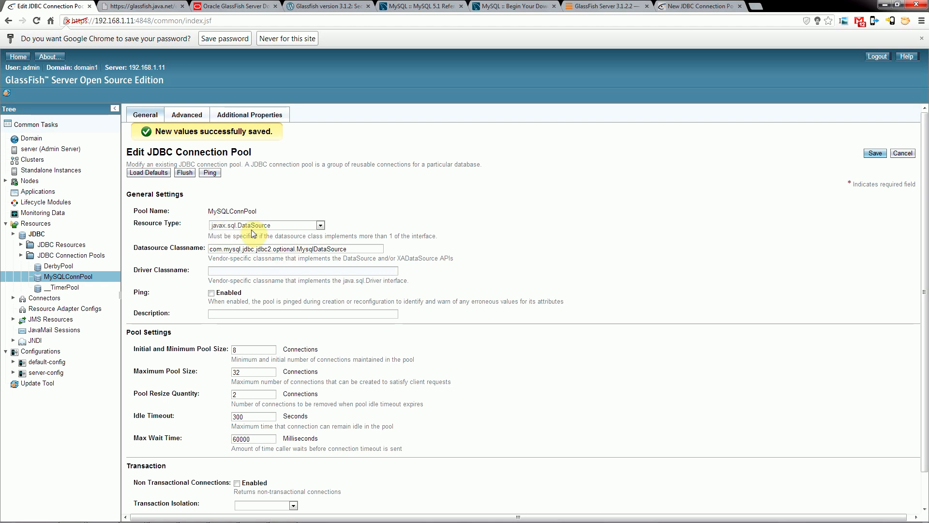
pyautogui.click(697, 6)
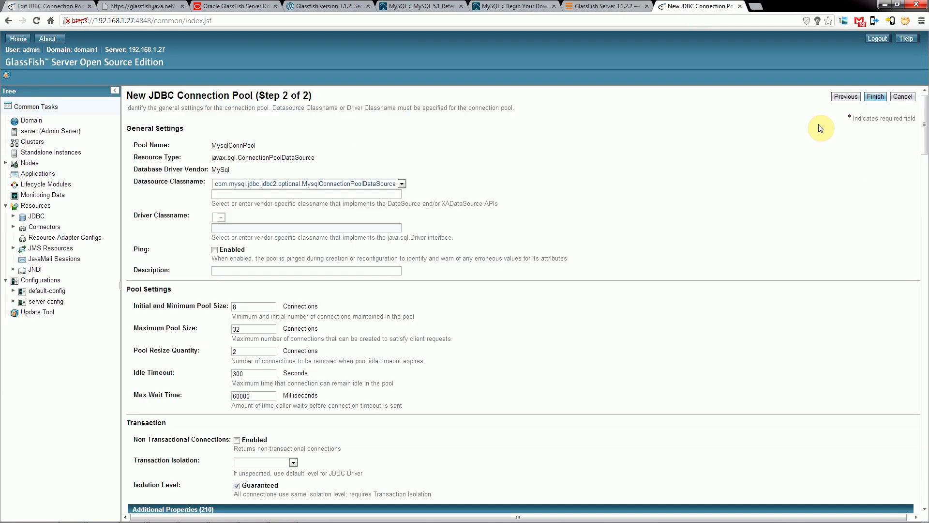
pyautogui.click(845, 97)
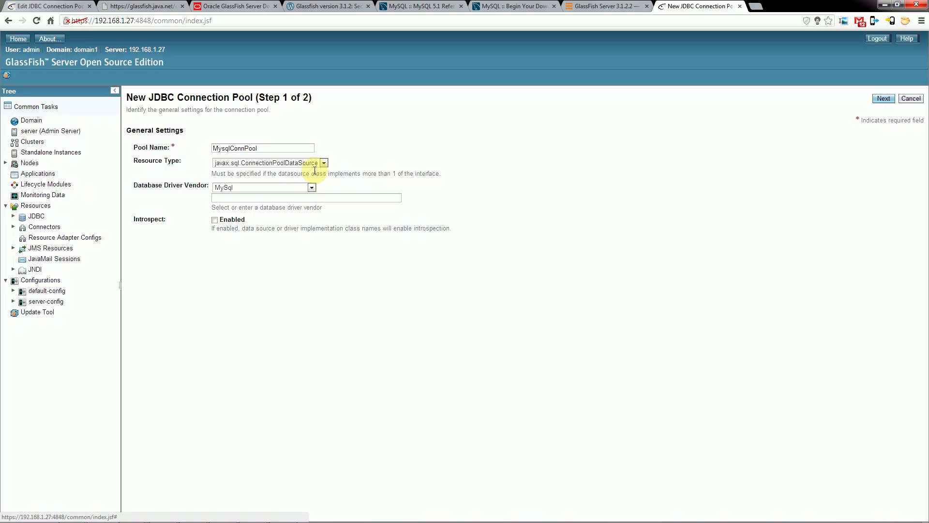
pyautogui.click(324, 163)
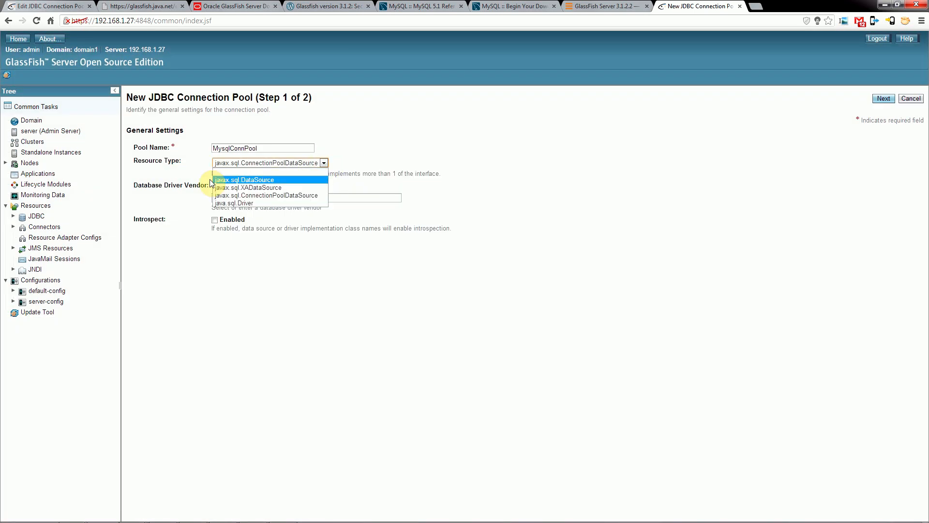
pyautogui.click(254, 172)
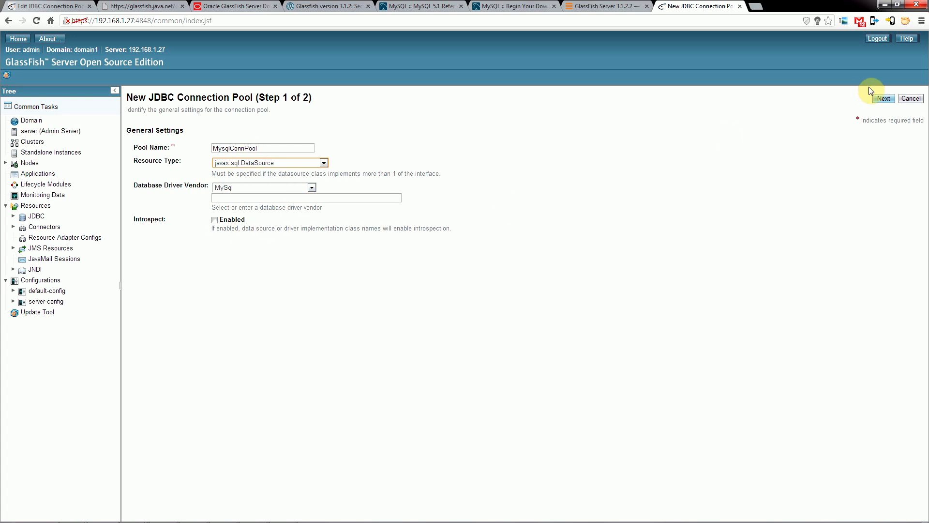
pyautogui.click(884, 99)
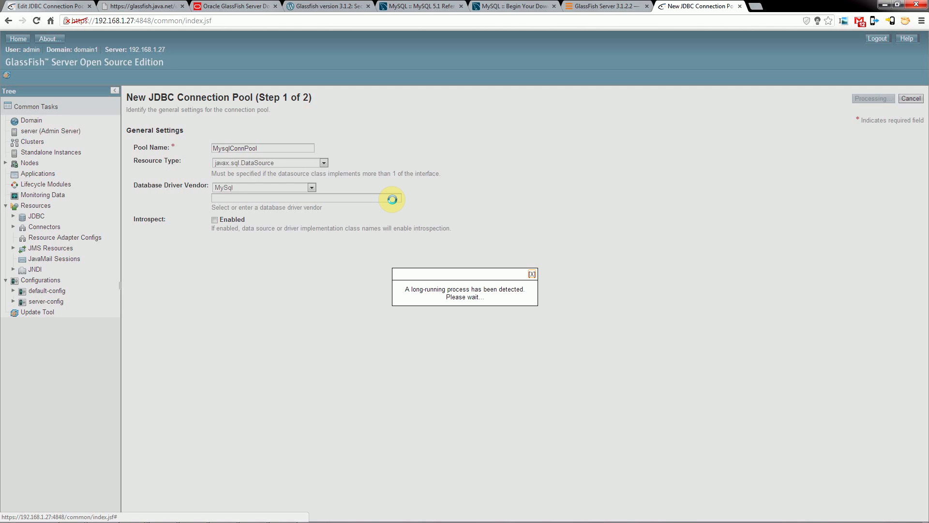
# Look through the new pool's list of additional properties.
pyautogui.scroll(-15, 385, 204)
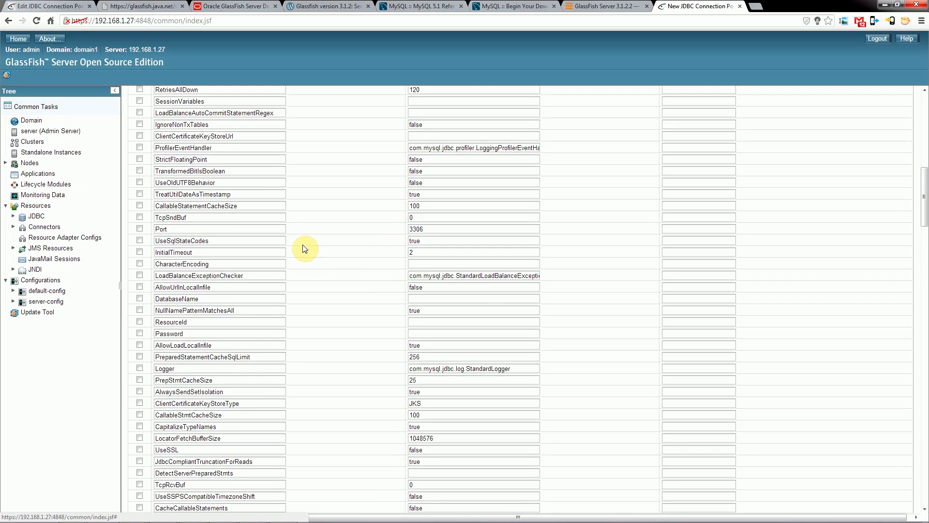
pyautogui.scroll(-18, 273, 377)
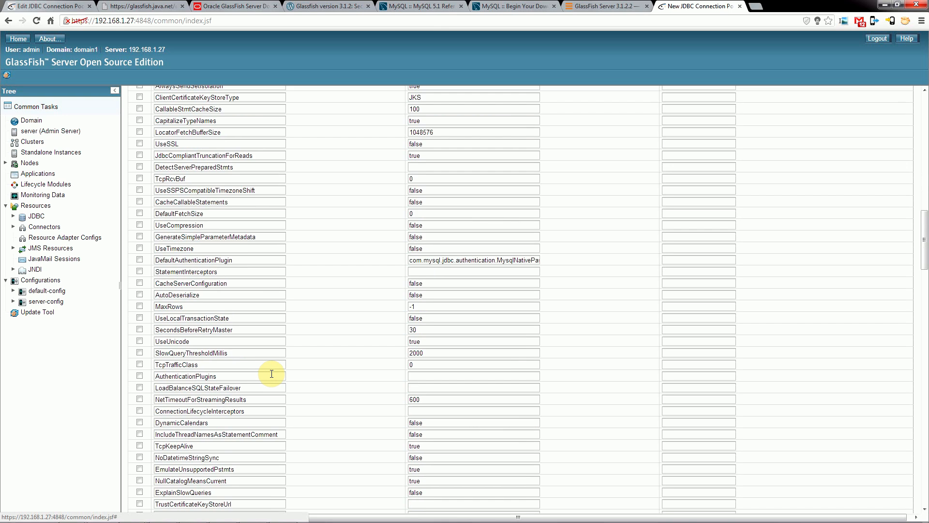
pyautogui.scroll(-15, 272, 373)
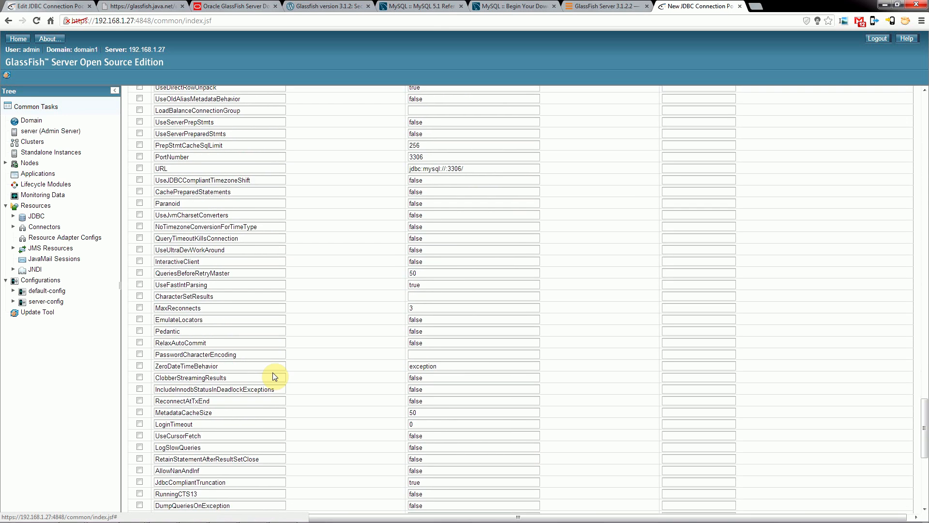
pyautogui.scroll(20, 274, 372)
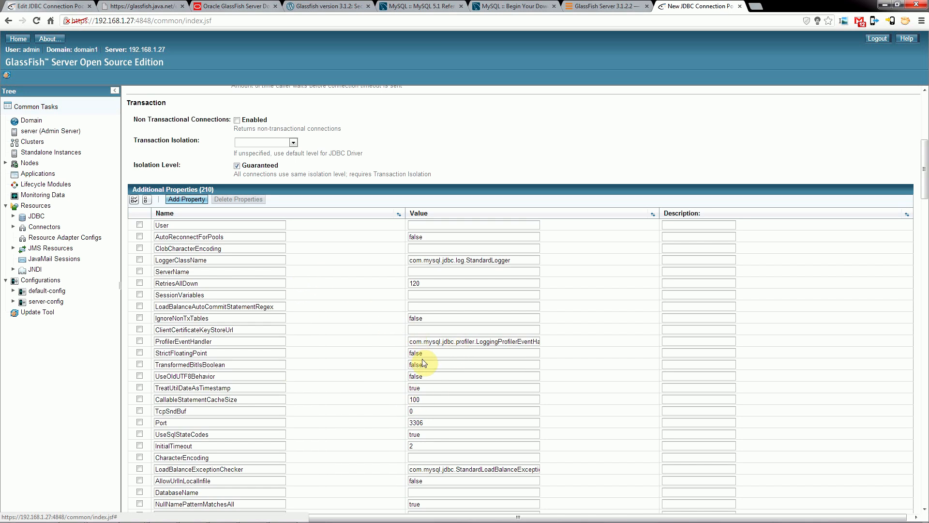
pyautogui.scroll(-20, 422, 363)
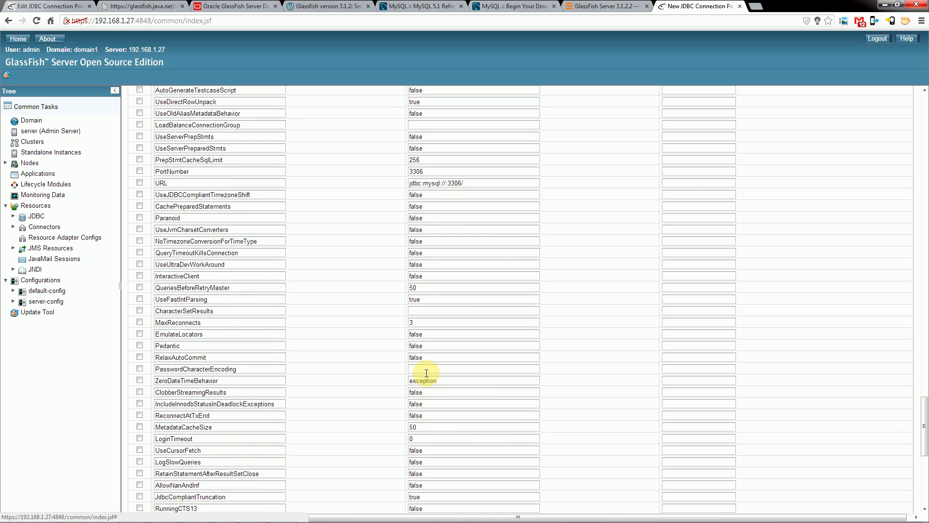
pyautogui.moveTo(180, 513)
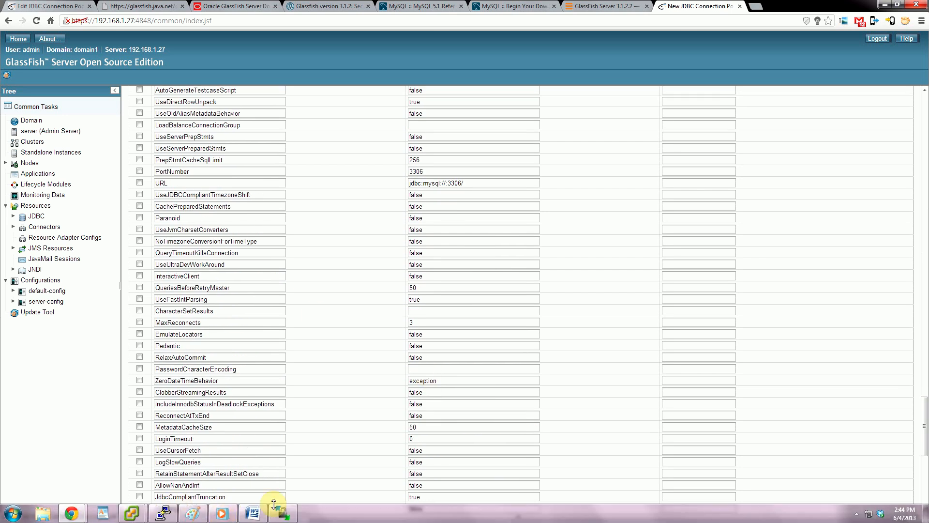
# Review the general, pool and transaction settings of MySQLConnPool on 192.168.1.11, then return to the new pool on 192.168.1.27.
pyautogui.click(48, 5)
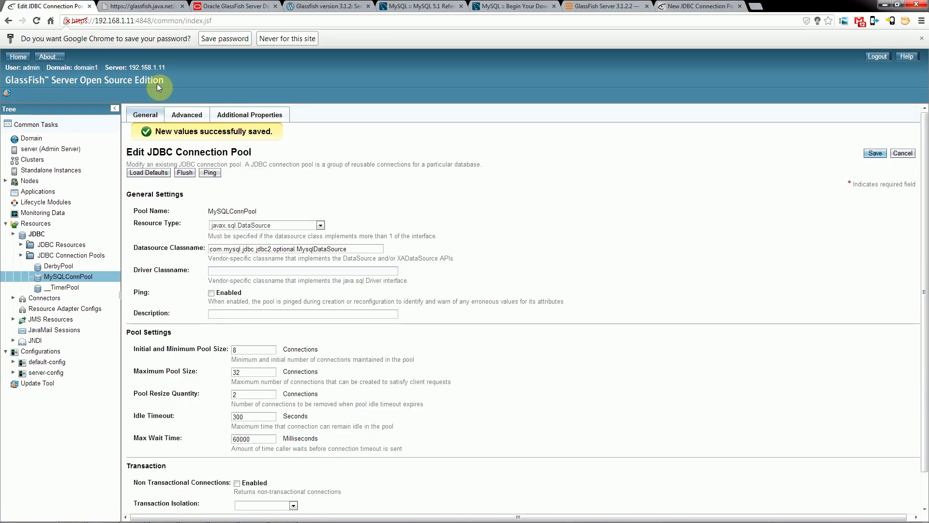
pyautogui.scroll(-2, 281, 269)
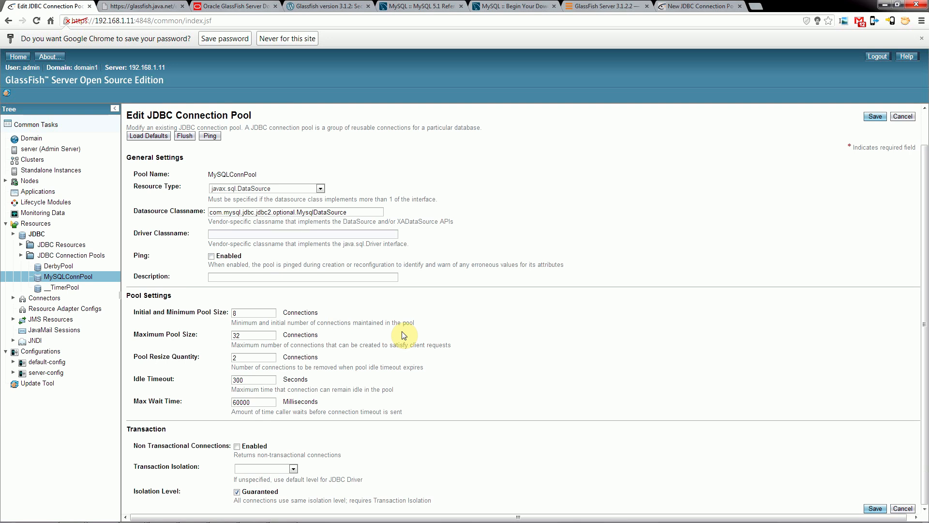
pyautogui.scroll(2, 412, 336)
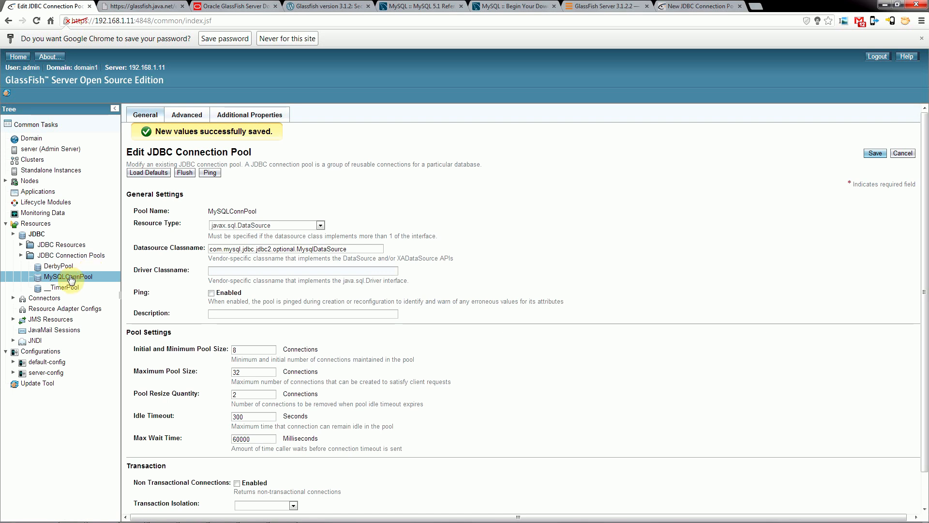
pyautogui.click(42, 234)
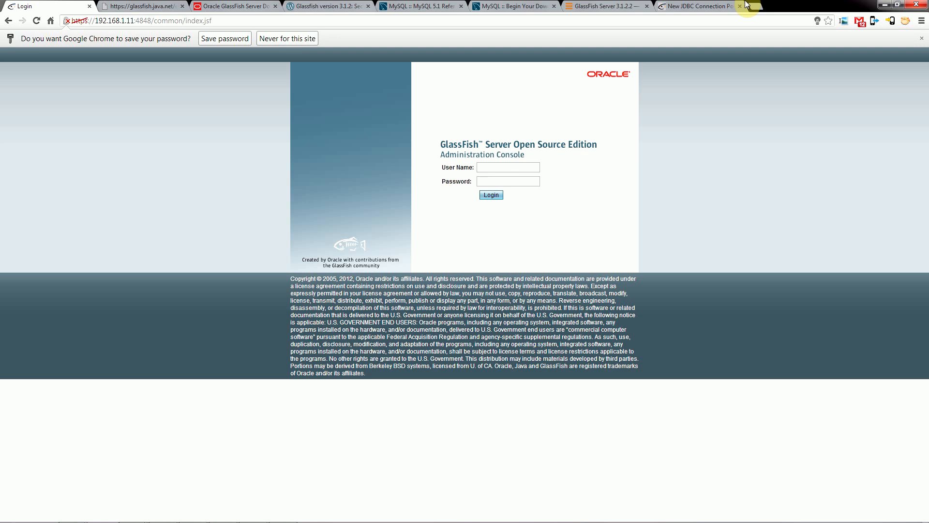
pyautogui.click(702, 6)
# Expand the JDBC connection pools in the resource tree and finish creating the MysqlConnPool pool.
pyautogui.scroll(5, 393, 242)
pyautogui.scroll(10, 393, 242)
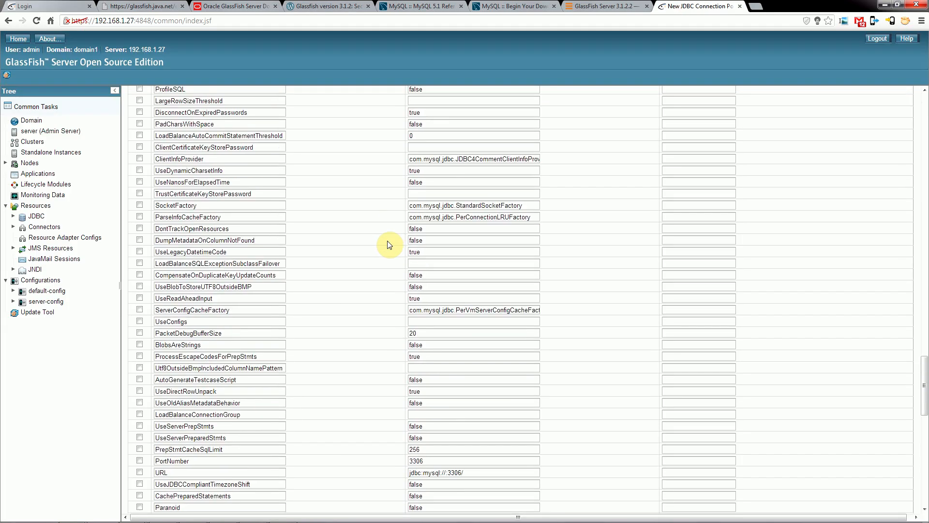
pyautogui.click(14, 227)
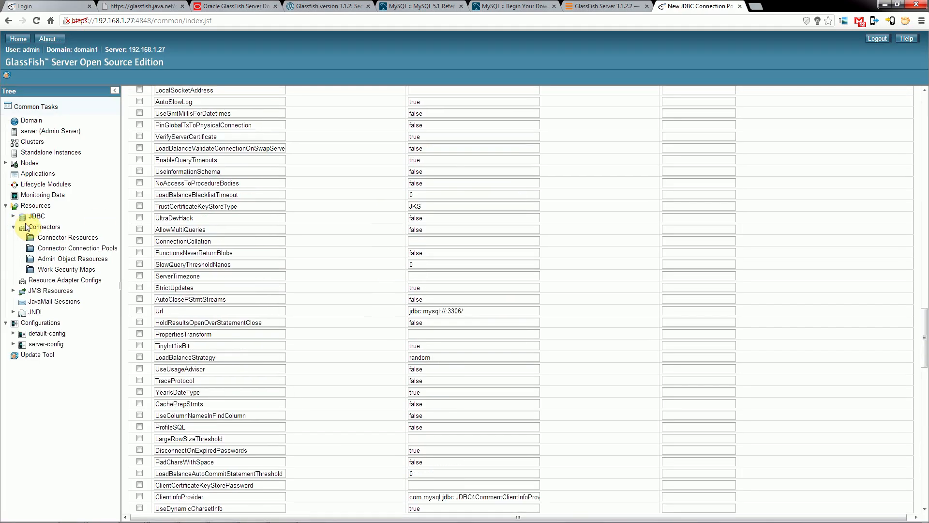
pyautogui.click(13, 216)
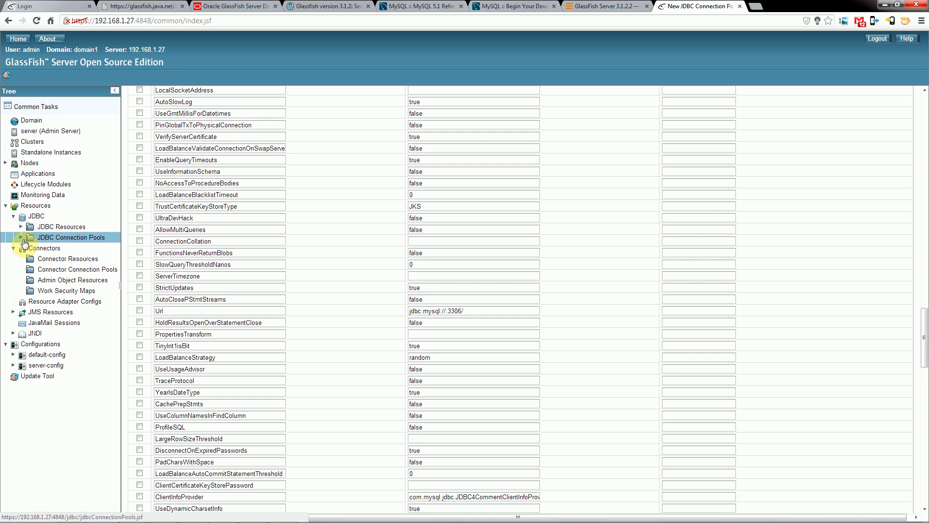
pyautogui.click(21, 237)
pyautogui.scroll(15, 320, 257)
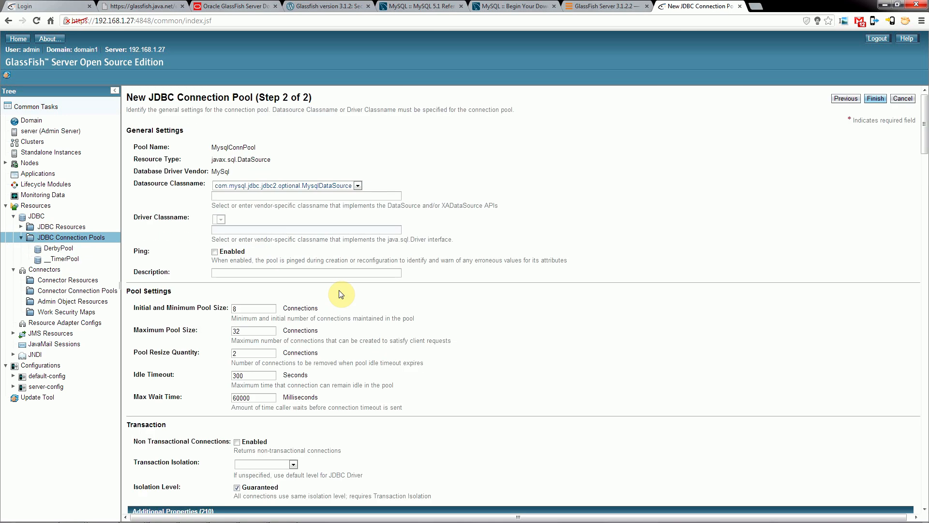
pyautogui.click(876, 100)
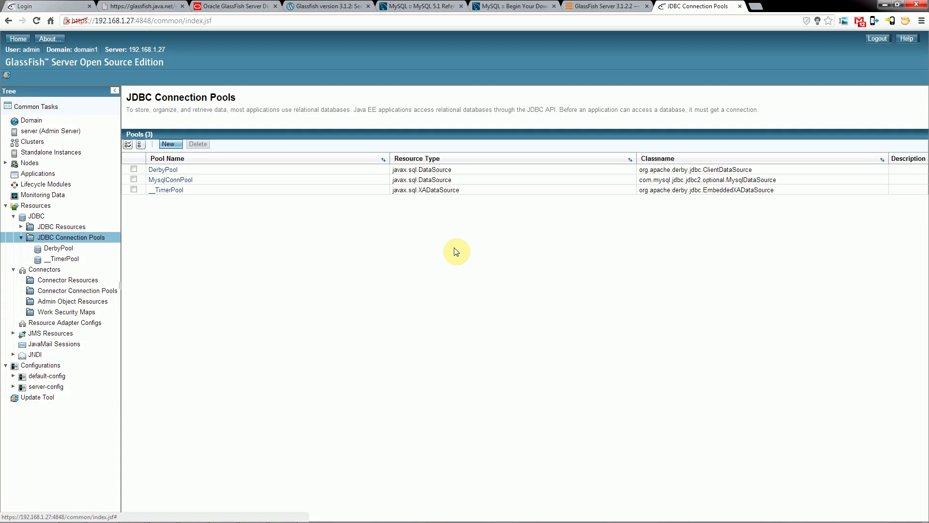
# Open MysqlConnPool for editing, view its advanced attributes, and go to its additional properties.
pyautogui.click(168, 182)
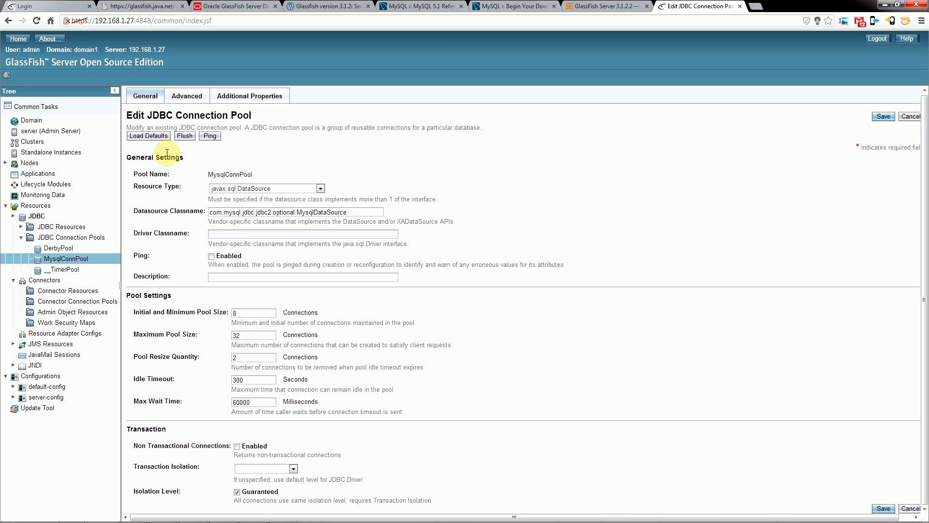
pyautogui.click(186, 97)
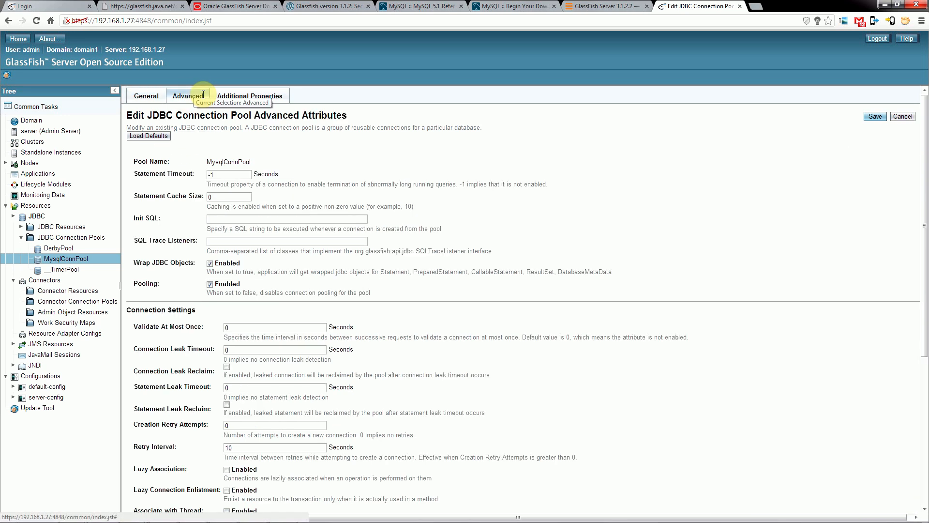
pyautogui.click(226, 101)
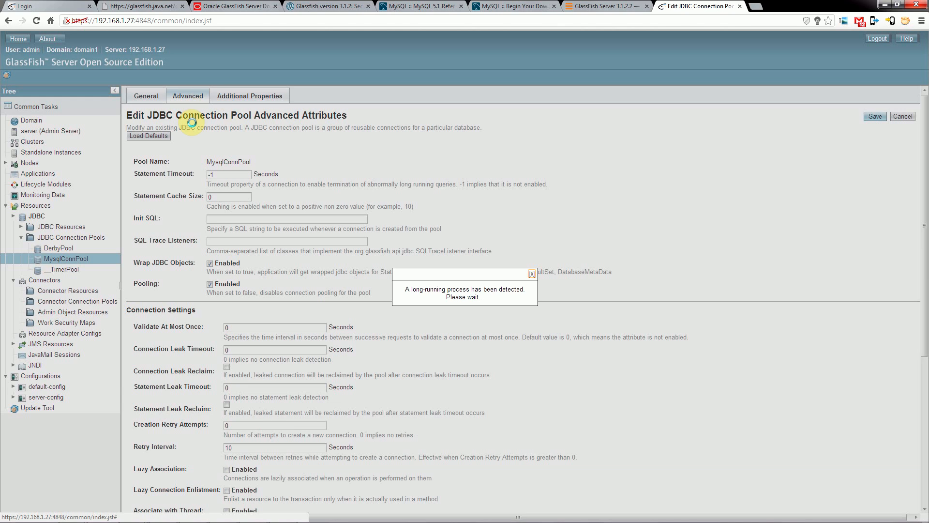
# Review the additional properties, advanced attributes and general settings of the MysqlConnPool connection pool.
pyautogui.scroll(-5, 237, 207)
pyautogui.scroll(5, 239, 206)
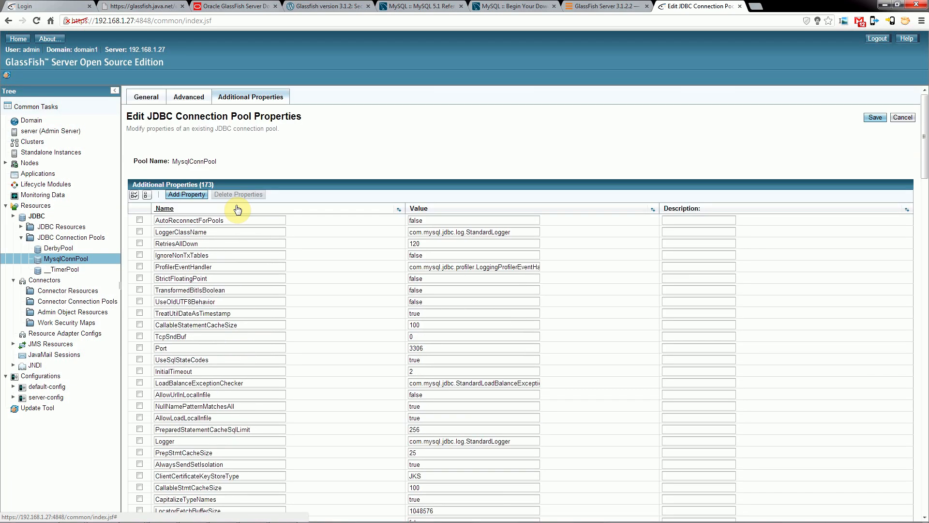
pyautogui.click(185, 100)
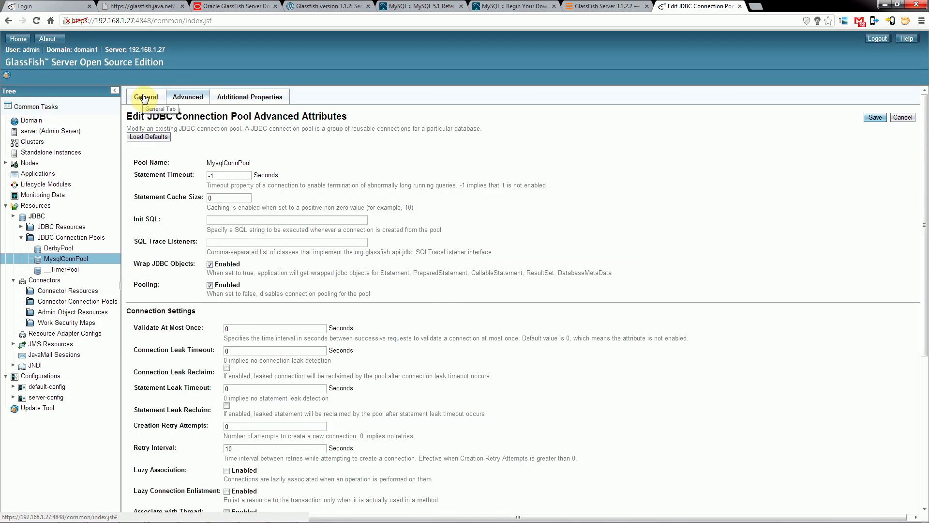
pyautogui.click(144, 97)
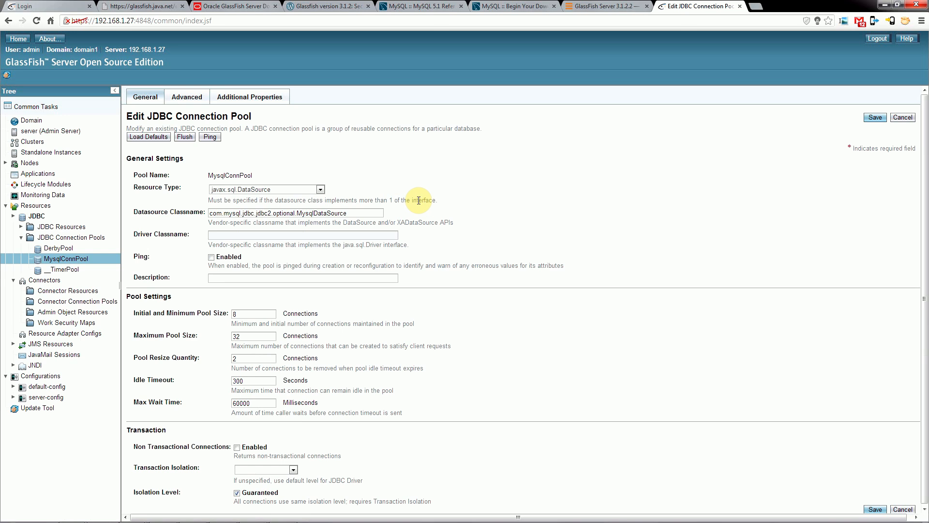
pyautogui.scroll(-1, 392, 335)
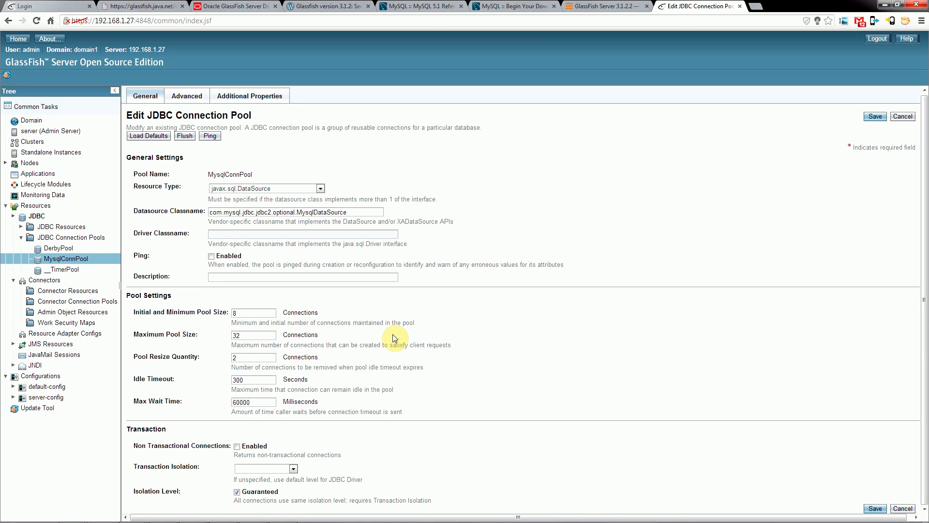
pyautogui.scroll(1, 393, 334)
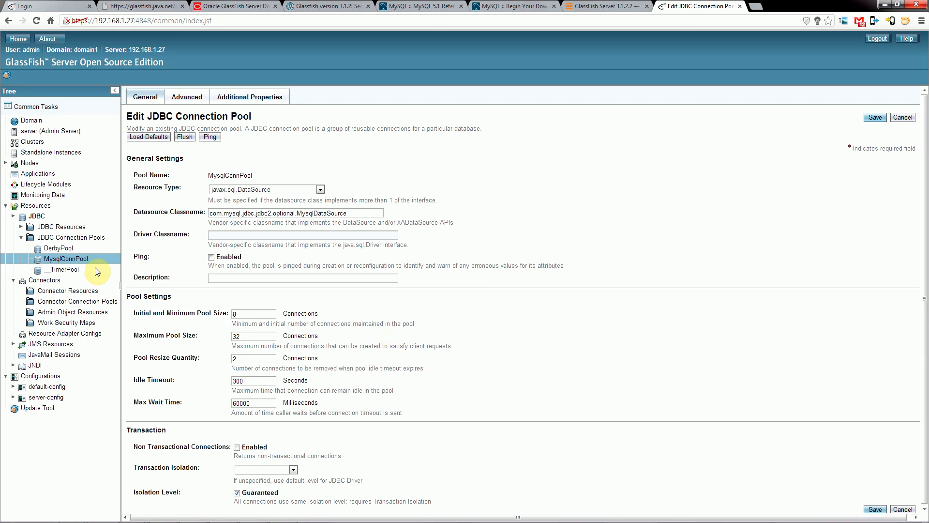
pyautogui.rightClick(71, 259)
pyautogui.click(340, 155)
pyautogui.rightClick(53, 259)
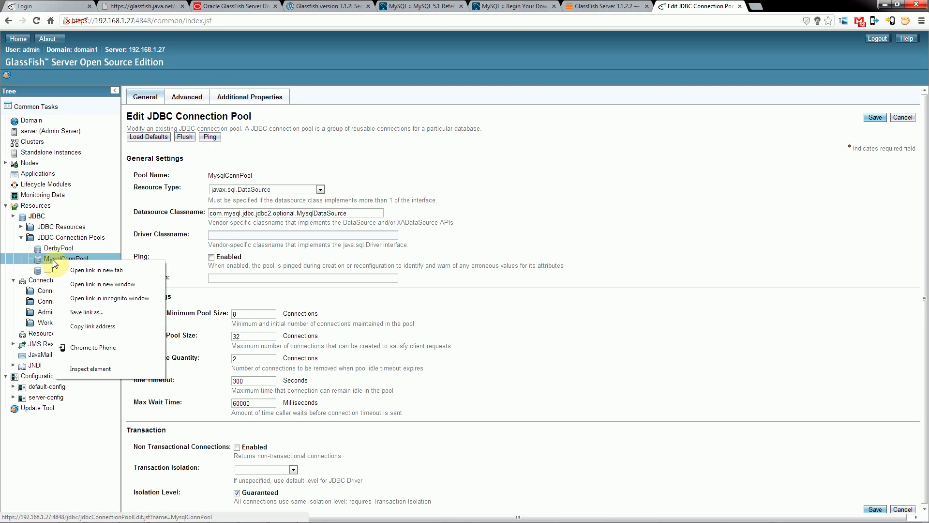
pyautogui.click(43, 264)
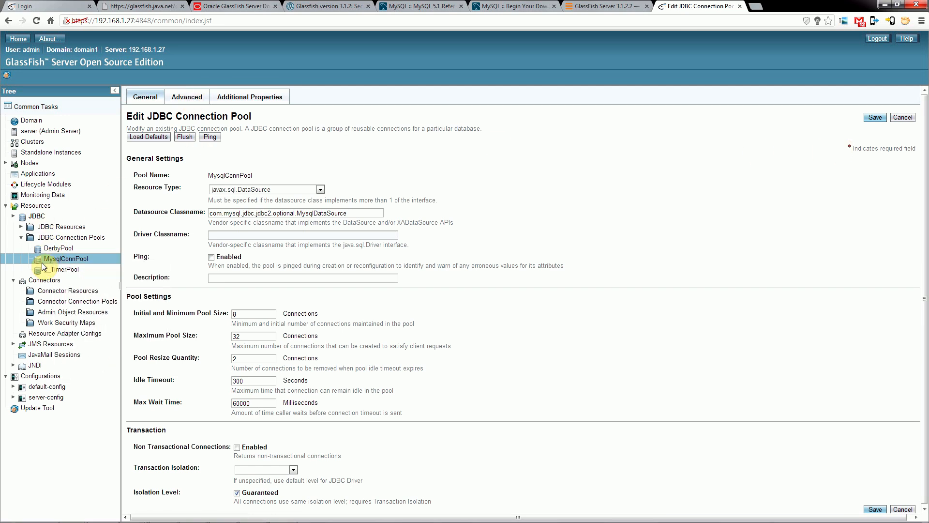
# Open the JDBC Resources list, expand it in the resource tree, and start a new JDBC resource.
pyautogui.click(30, 227)
pyautogui.click(22, 229)
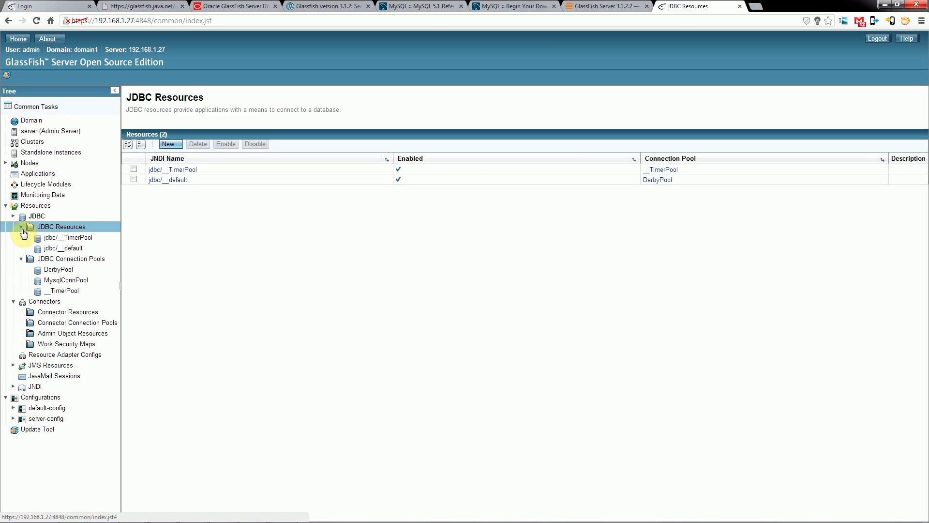
pyautogui.click(169, 146)
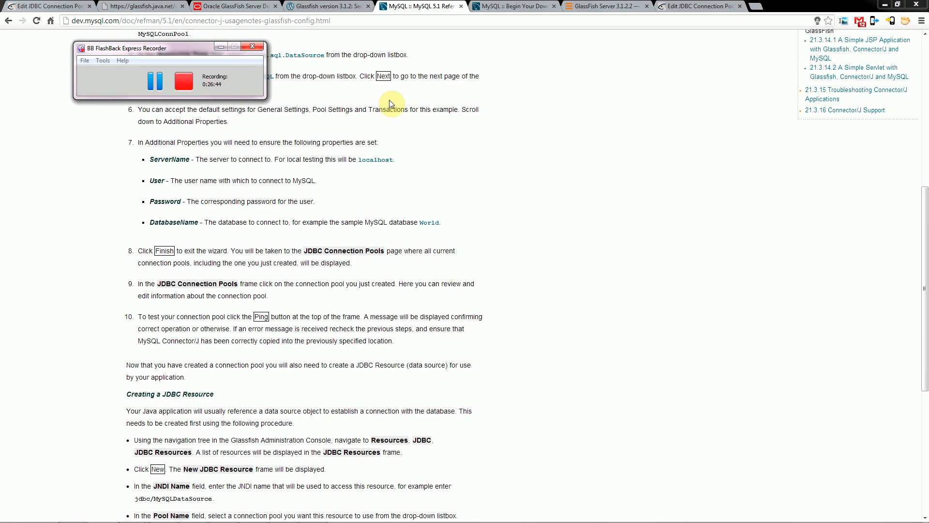
# Review the connection pool instructions in the MySQL manual, select the page's web address, and return to the GlassFish console on 192.168.1.27.
pyautogui.scroll(4, 595, 290)
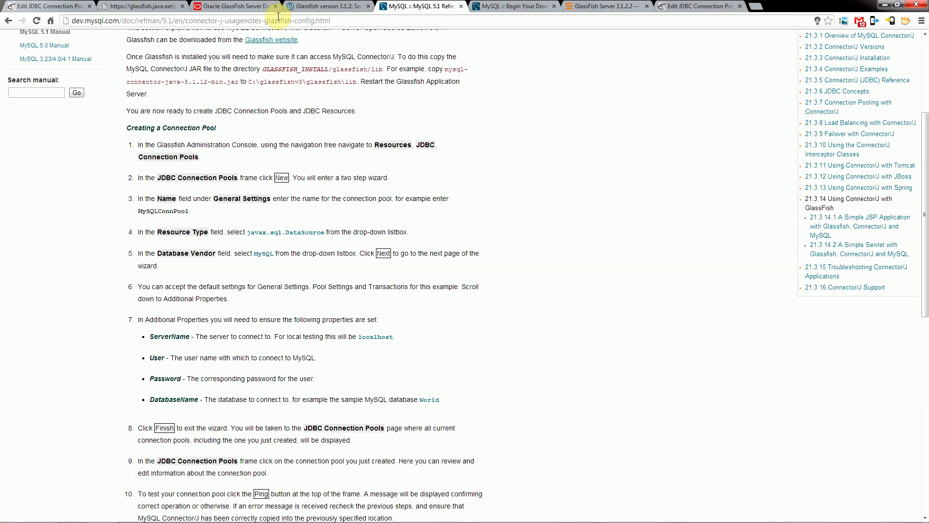
pyautogui.moveTo(71, 22); pyautogui.dragTo(331, 30)
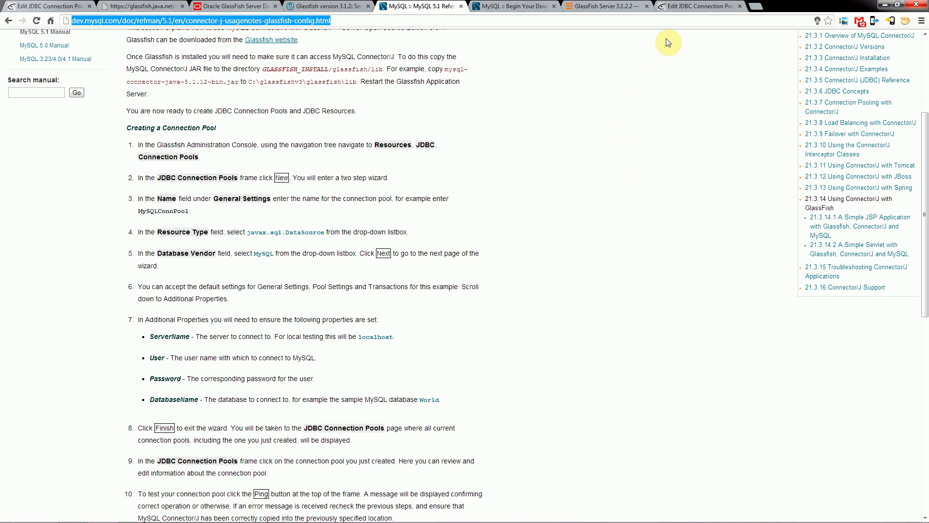
pyautogui.click(695, 6)
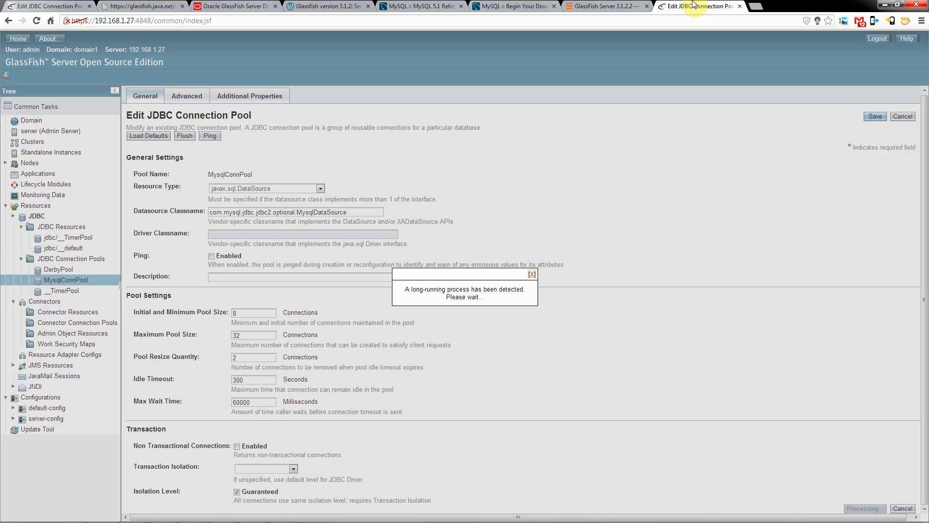
# Dismiss the long-running process notices and request the additional properties of MysqlConnPool.
pyautogui.click(531, 274)
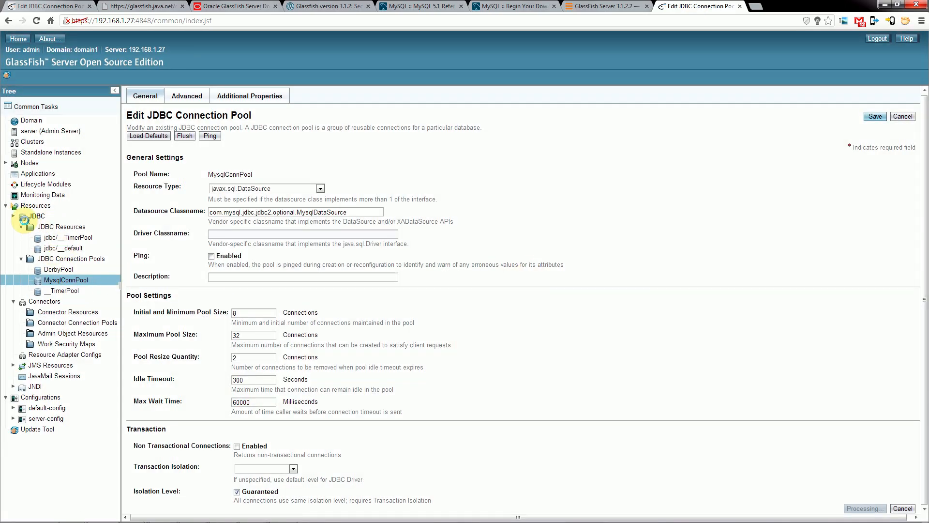
pyautogui.click(13, 215)
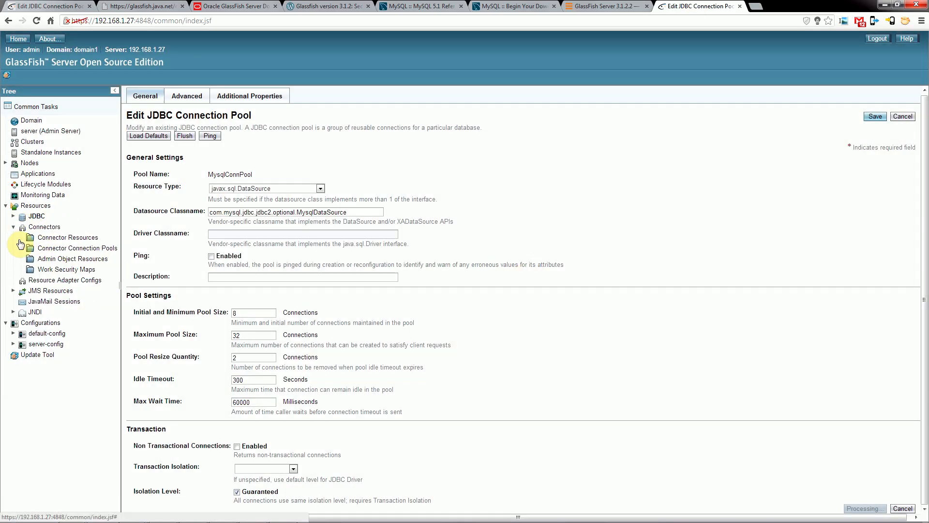
pyautogui.click(13, 215)
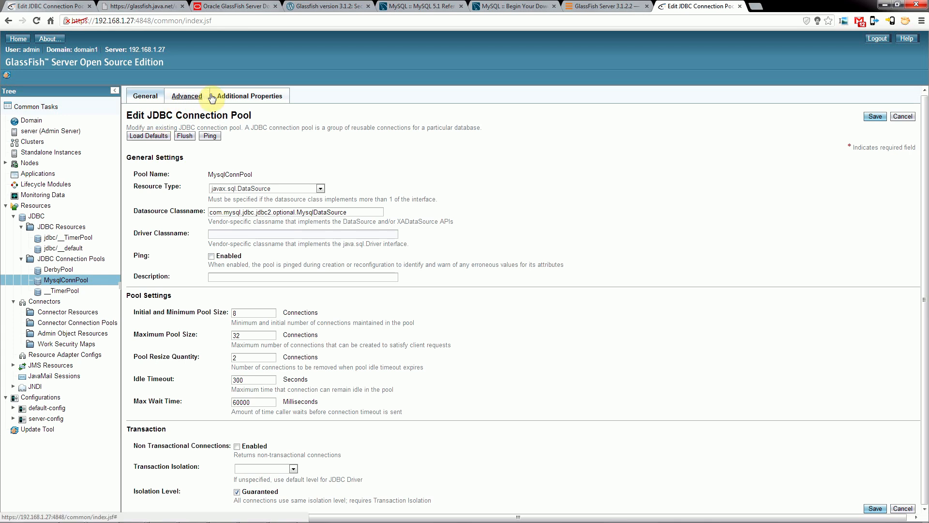
pyautogui.click(238, 99)
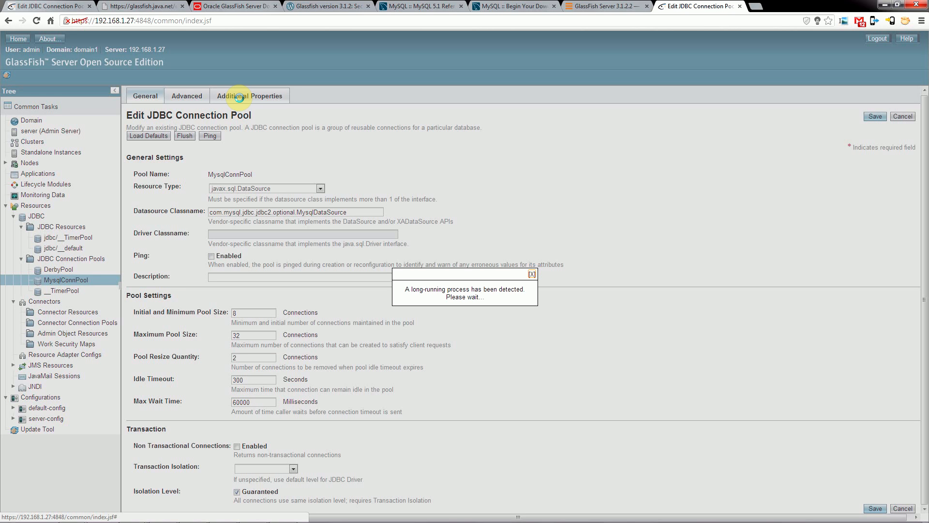
pyautogui.moveTo(407, 519)
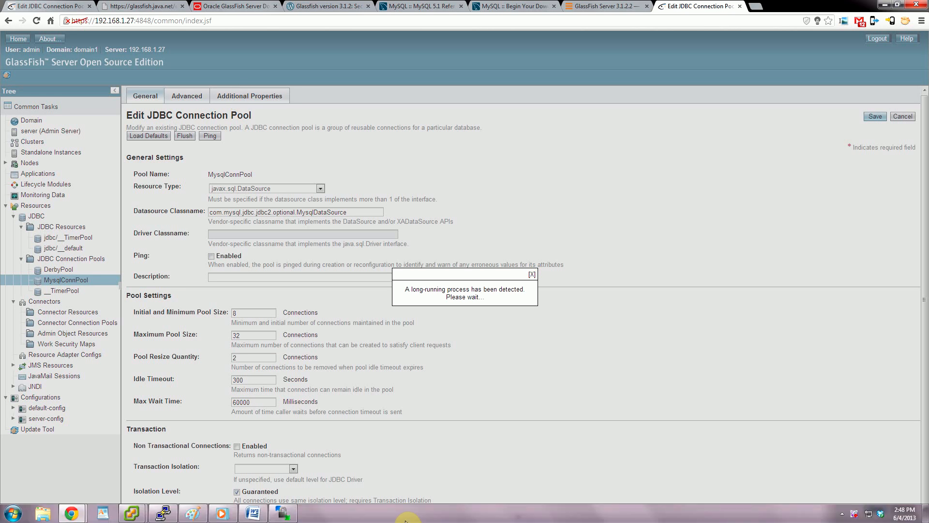
pyautogui.click(532, 277)
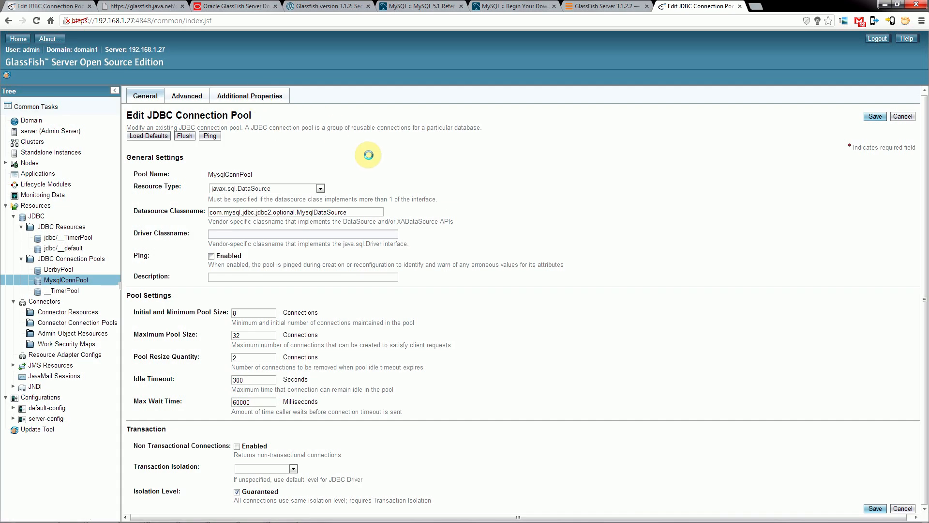